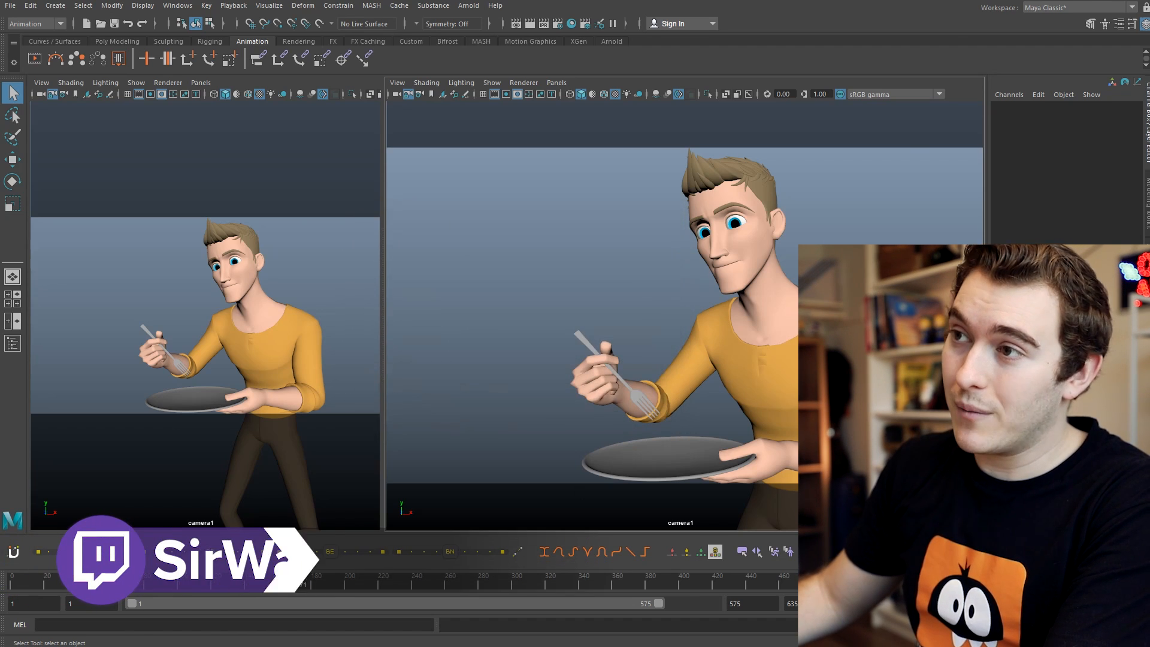
Step: Browse the Windows file explorer to the default Maya project folder under Documents\maya\projects and look inside it
key(super+e)
click(298, 241)
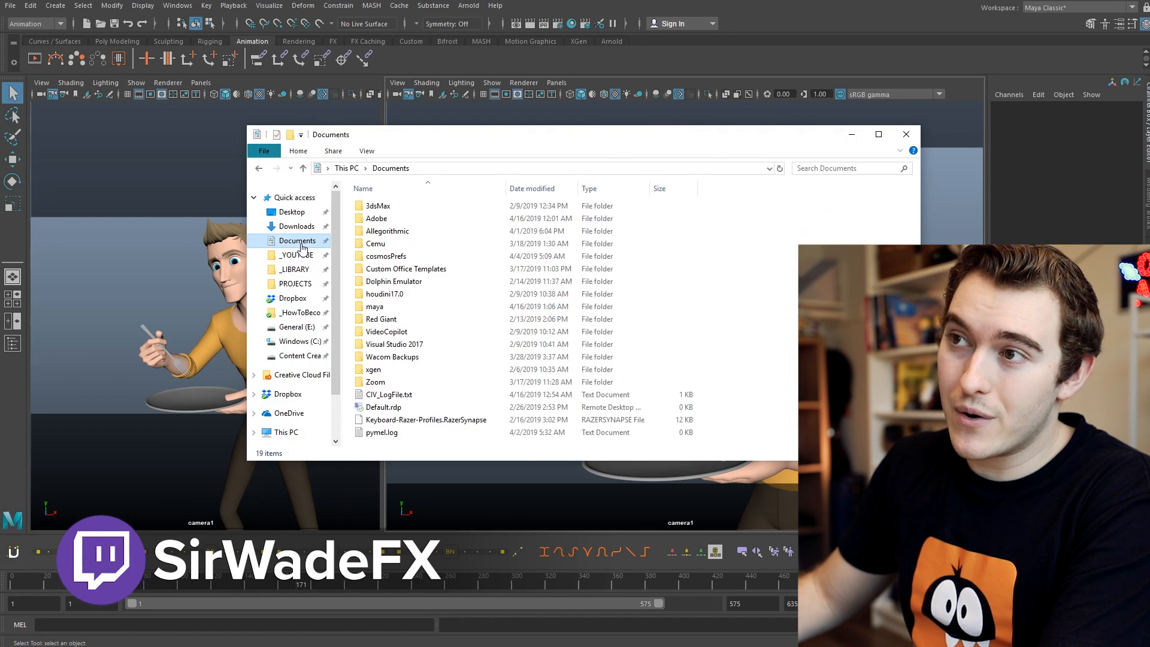
double_click(383, 308)
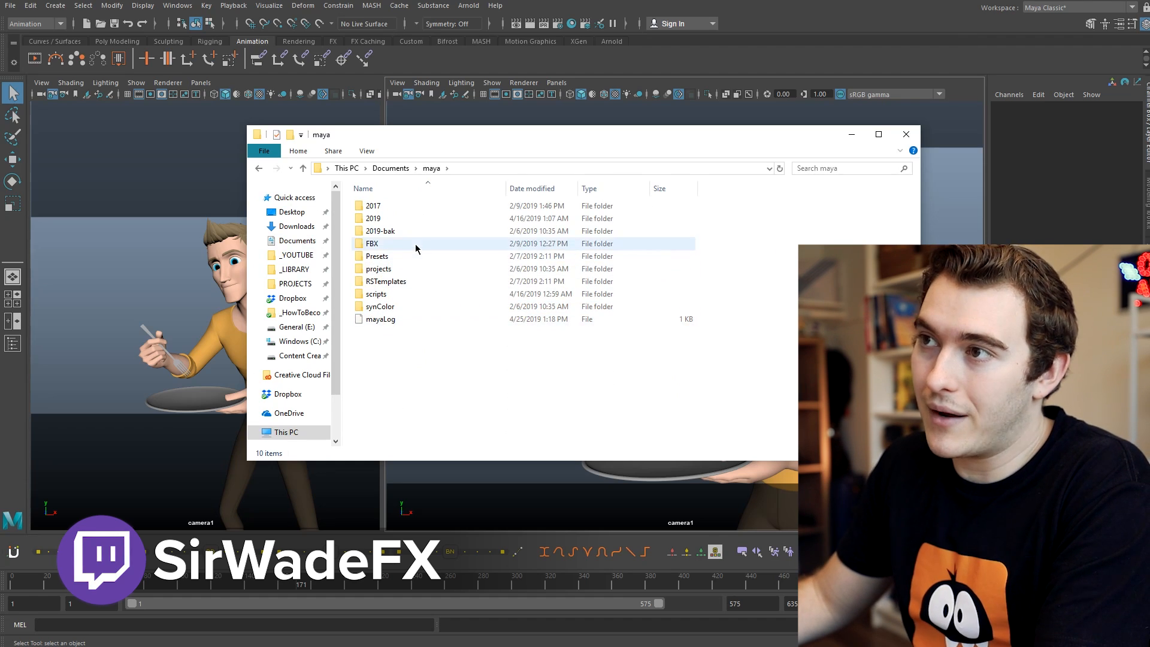
double_click(395, 269)
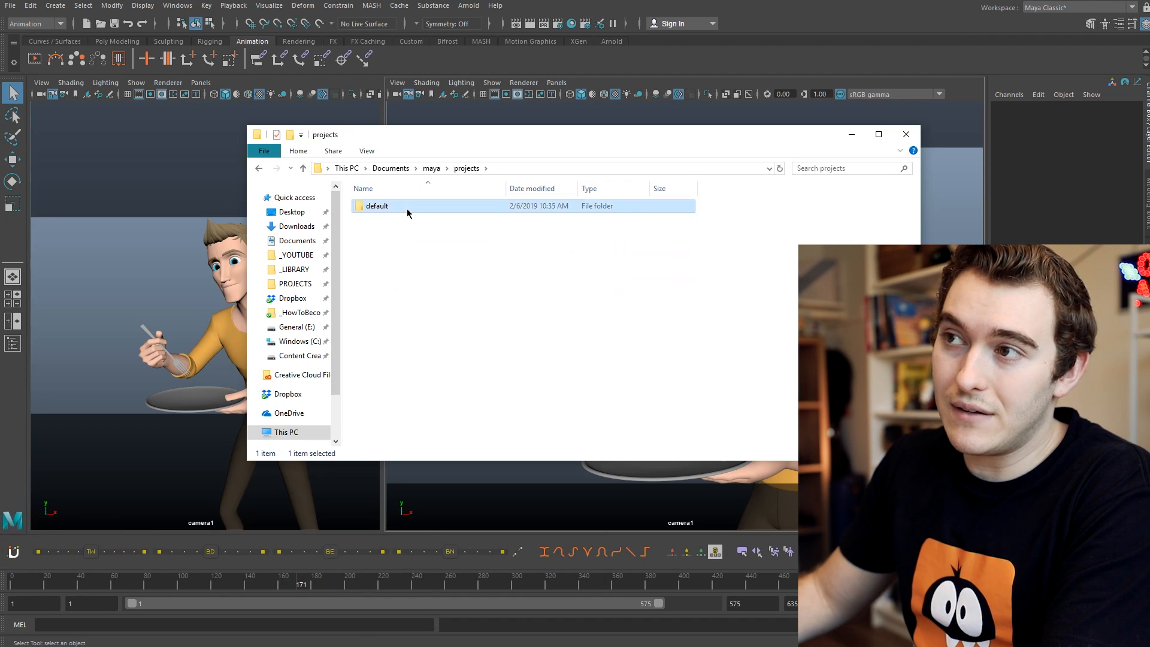
double_click(411, 208)
double_click(409, 282)
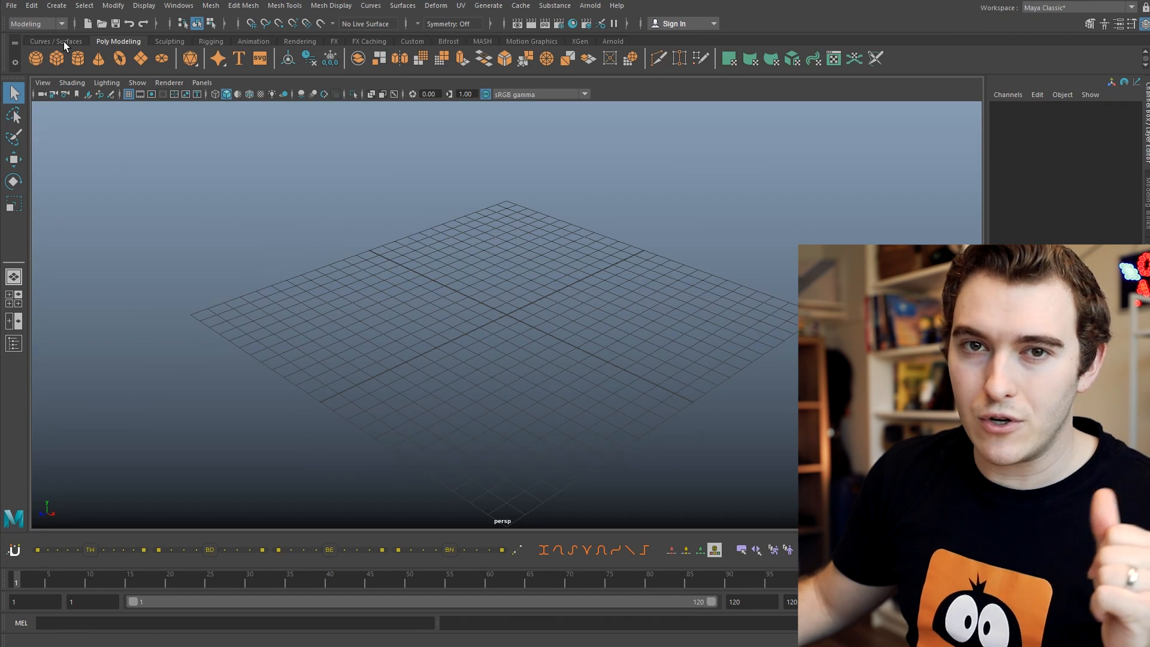
Step: Create a new Maya project called MayaTipsVideo located in D:/PROJECTS/test, keeping the default subfolder locations
click(12, 5)
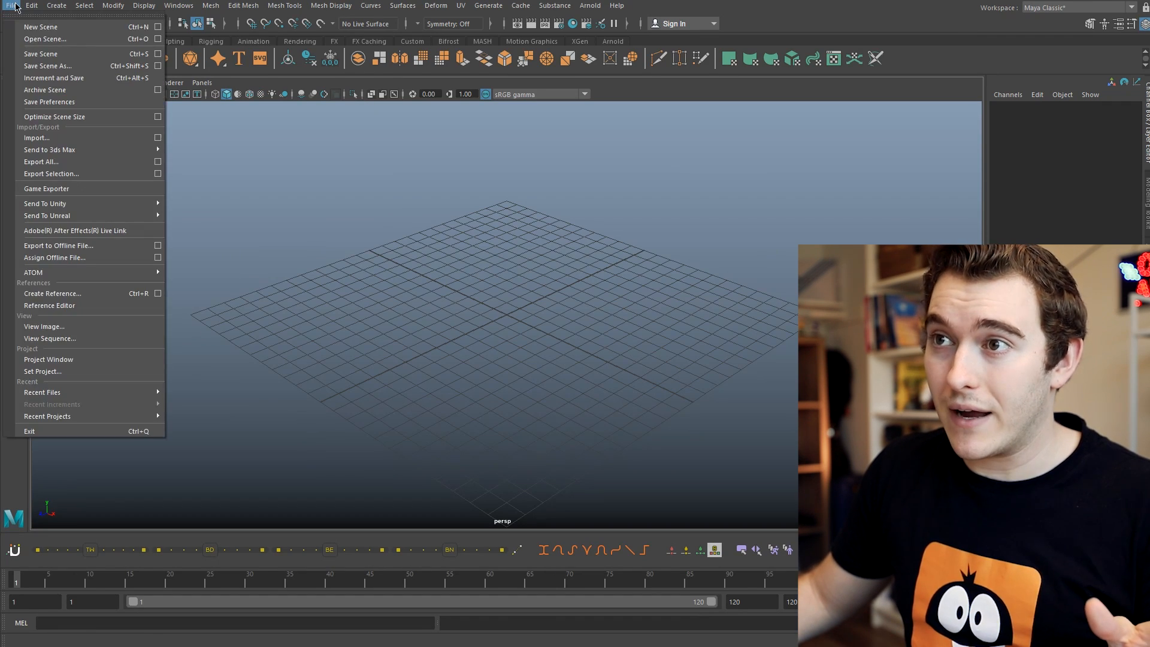
click(80, 360)
double_click(546, 213)
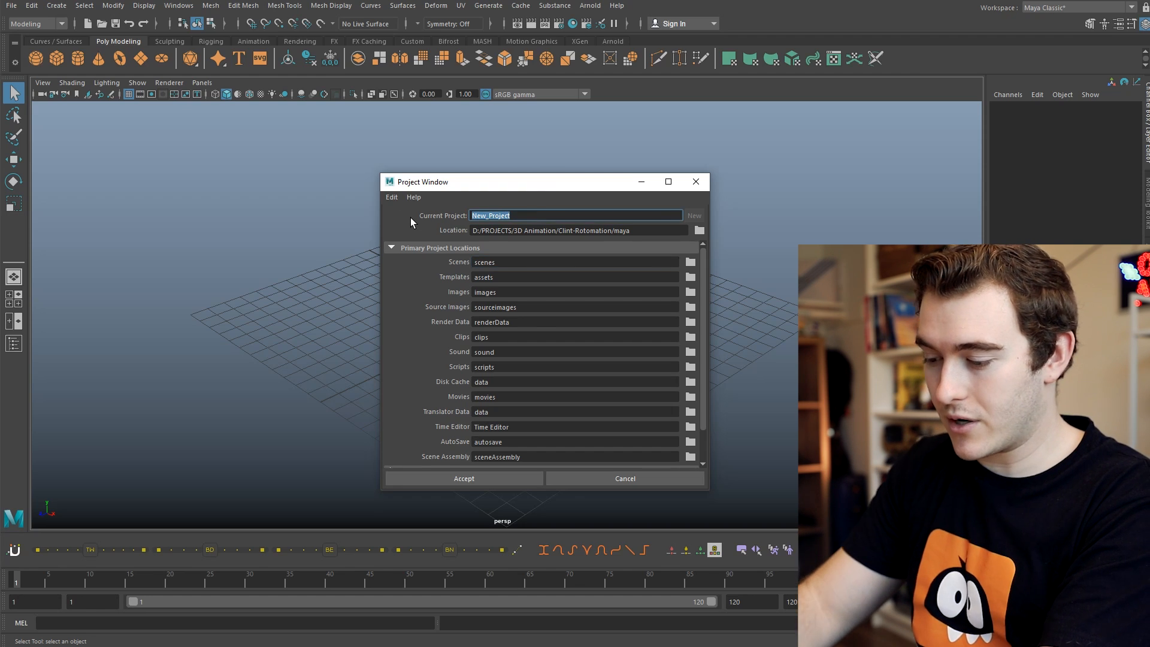
text(MayaTipsVideo)
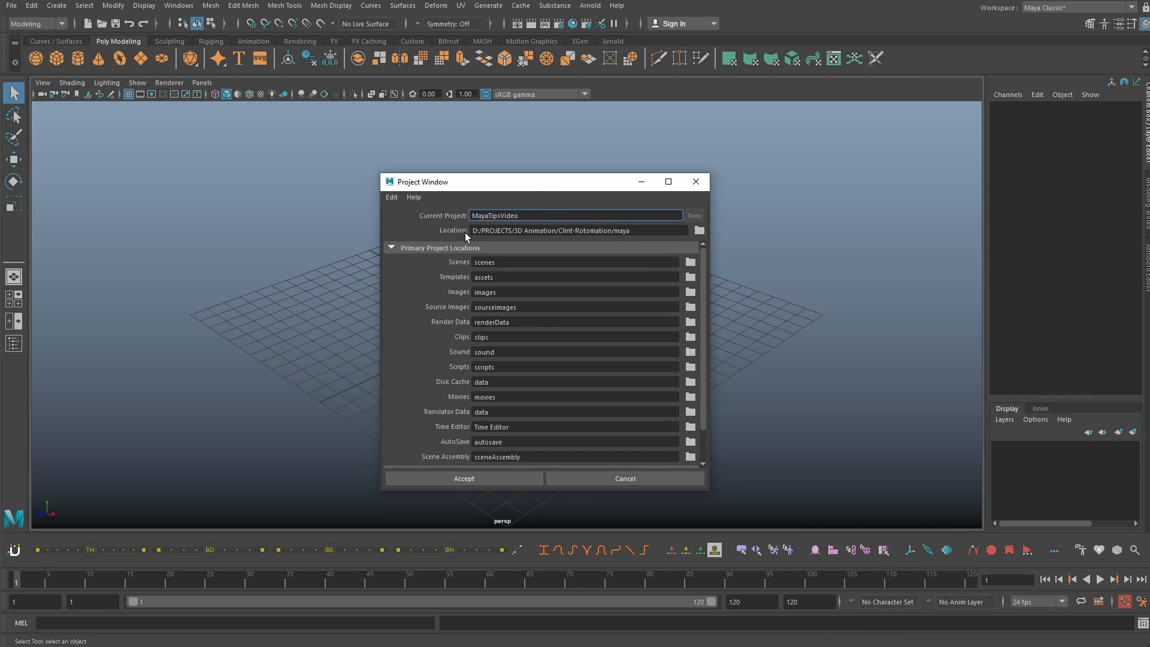
click(698, 230)
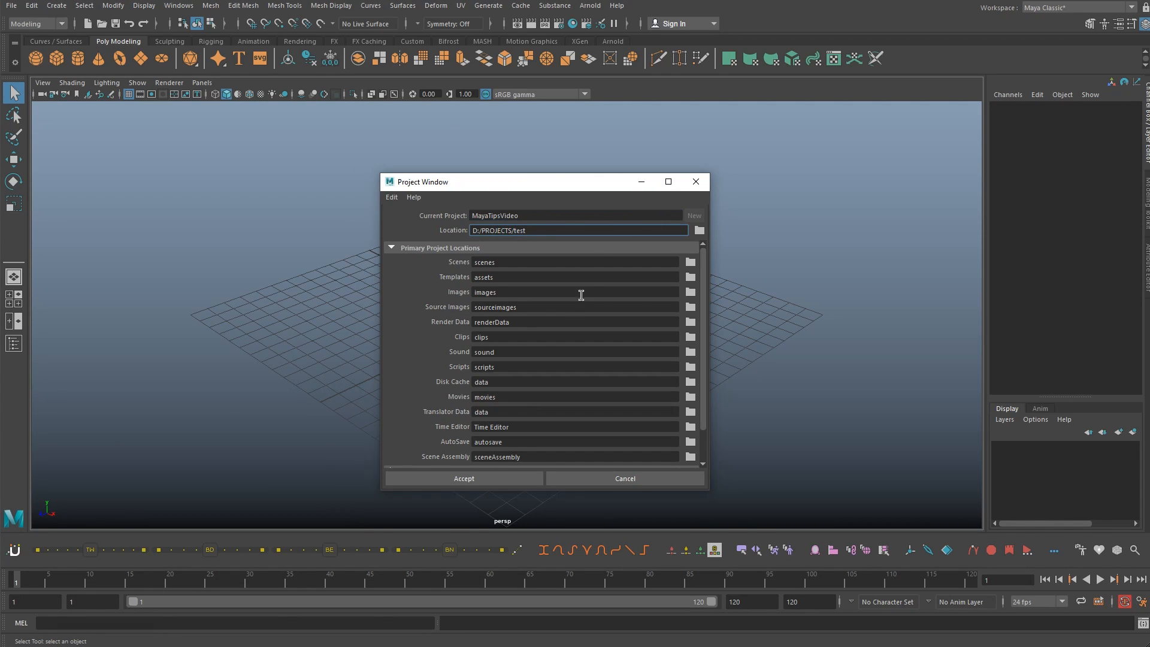
click(480, 474)
Step: Set the MayaTipsVideo folder in D:\PROJECTS\test as the current project
click(12, 5)
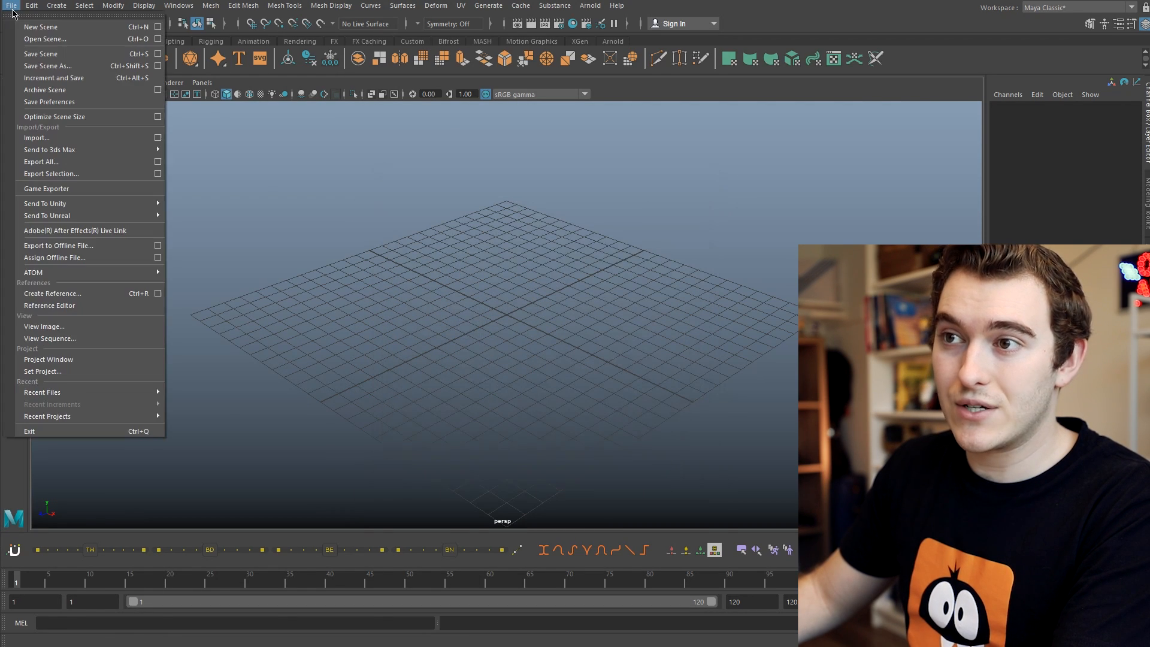
click(78, 373)
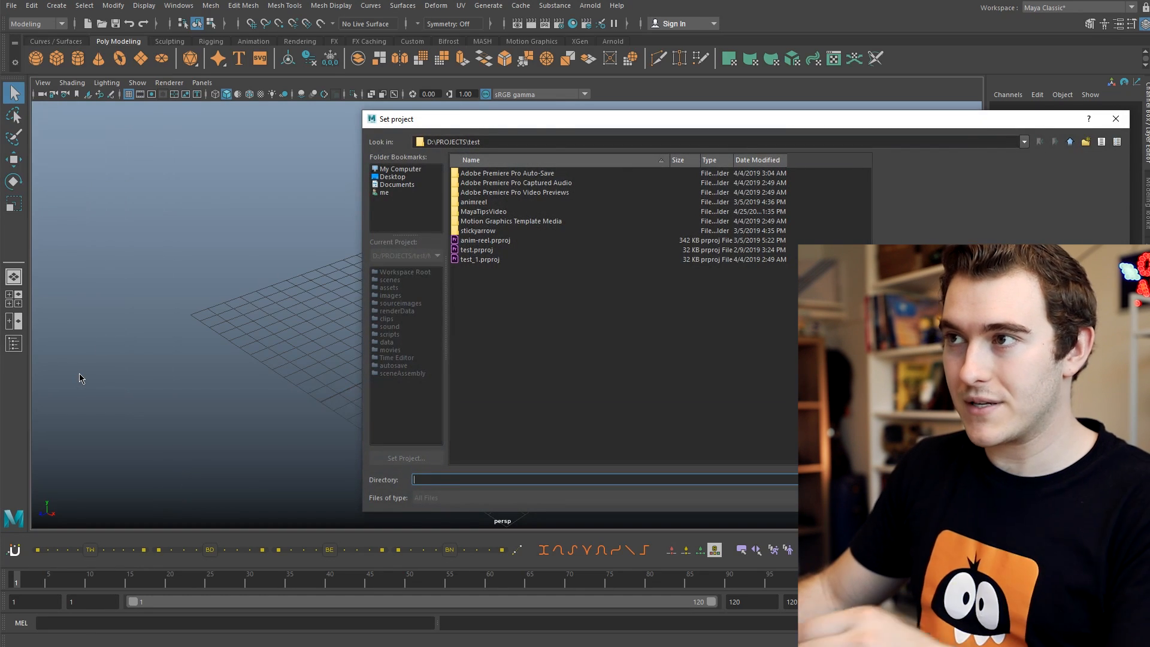
double_click(488, 212)
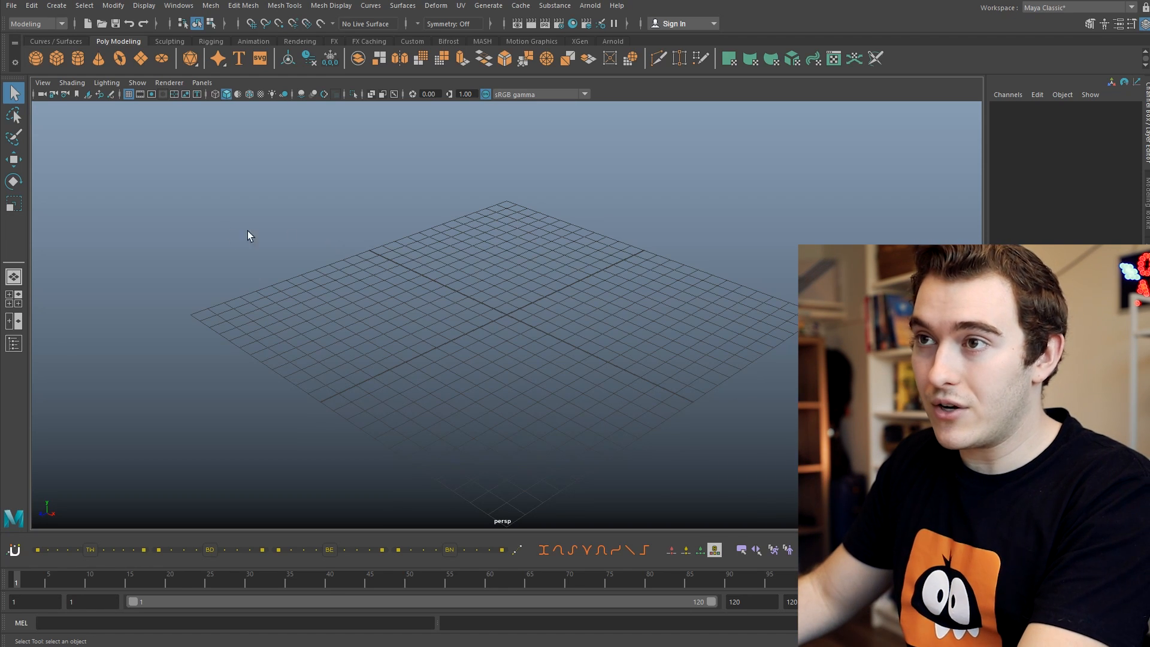
Step: Create a polygon sphere and start saving the scene, checking the project's scenes folder as the save location
click(36, 58)
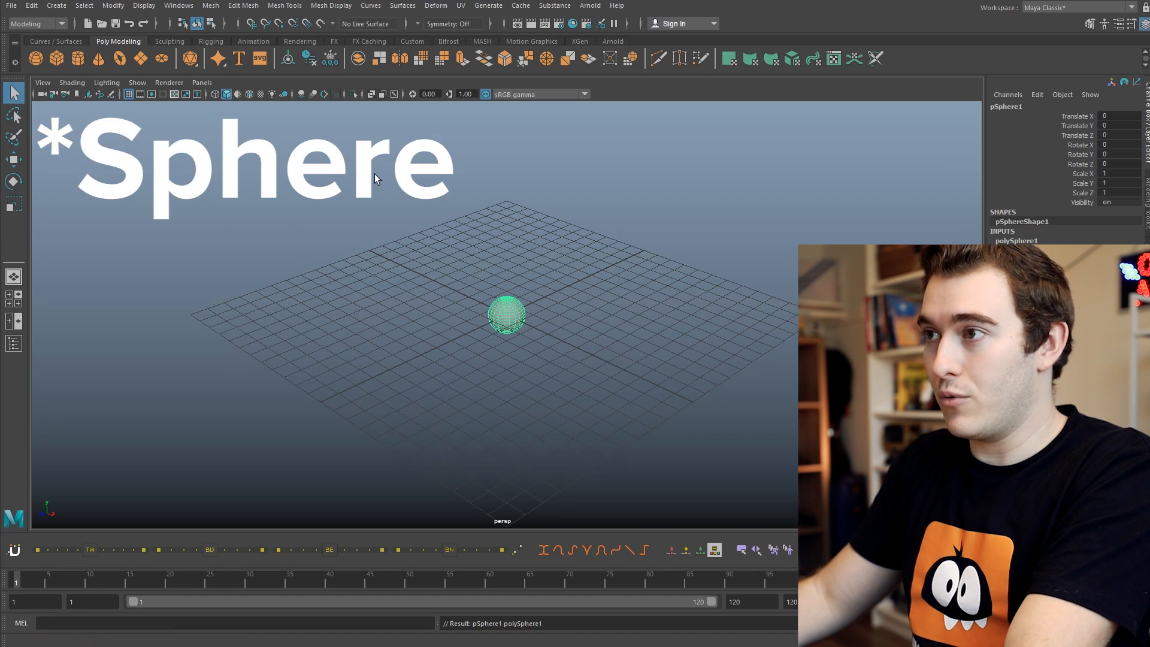
key(ctrl+s)
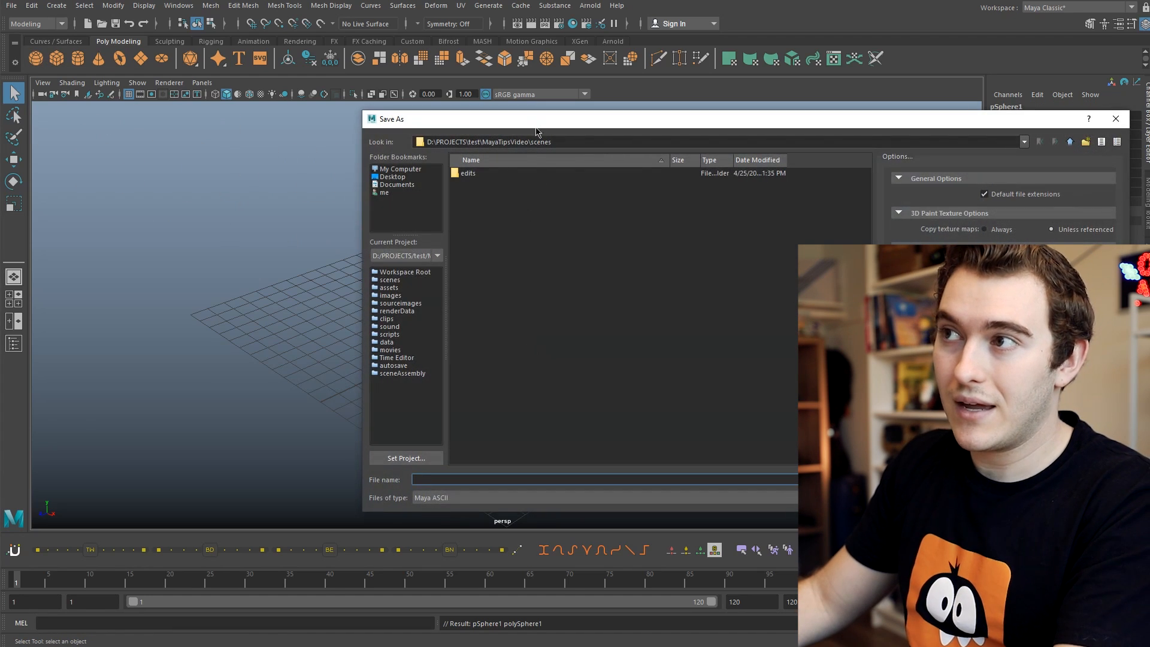
drag(519, 129, 386, 143)
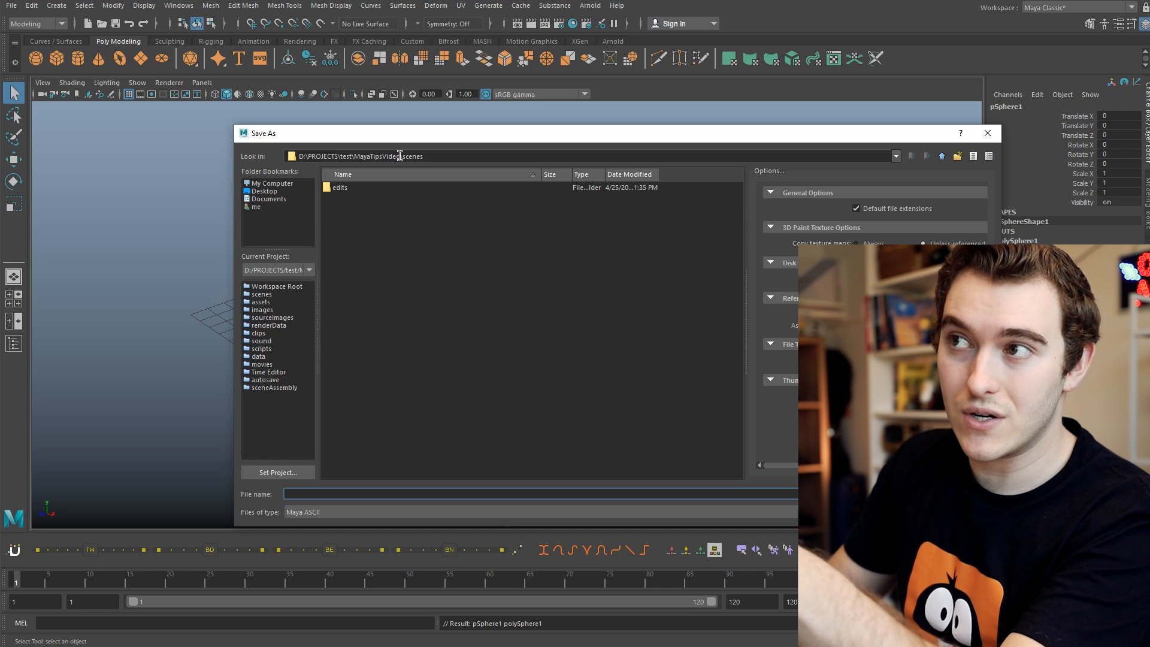
drag(356, 156, 426, 154)
click(428, 153)
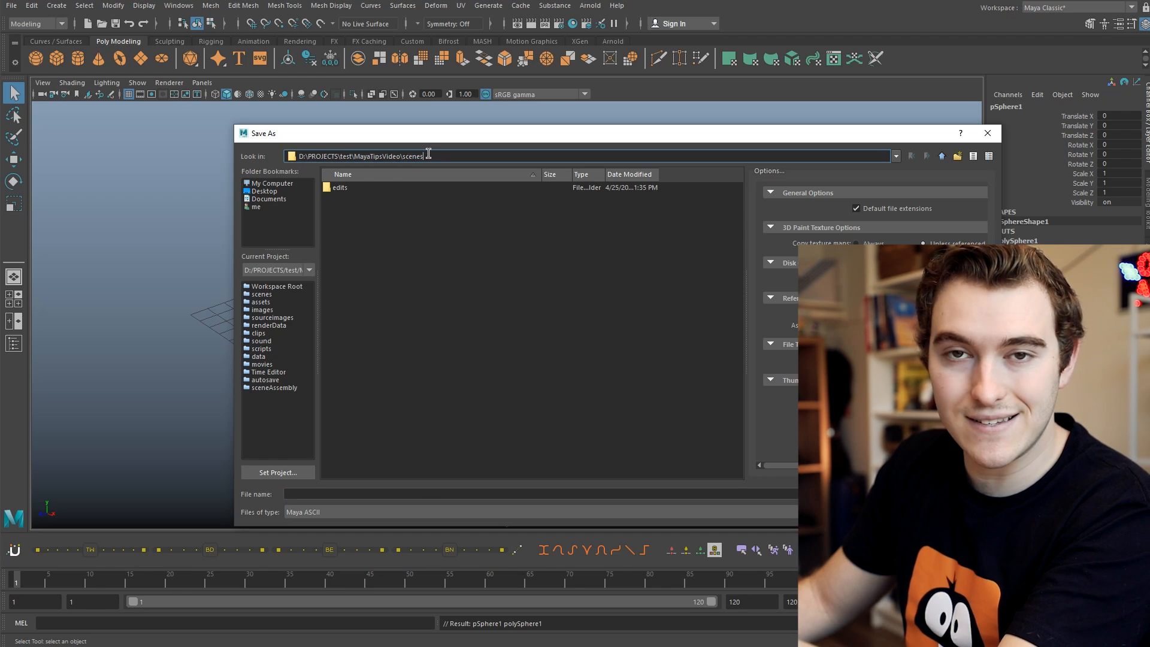
click(453, 263)
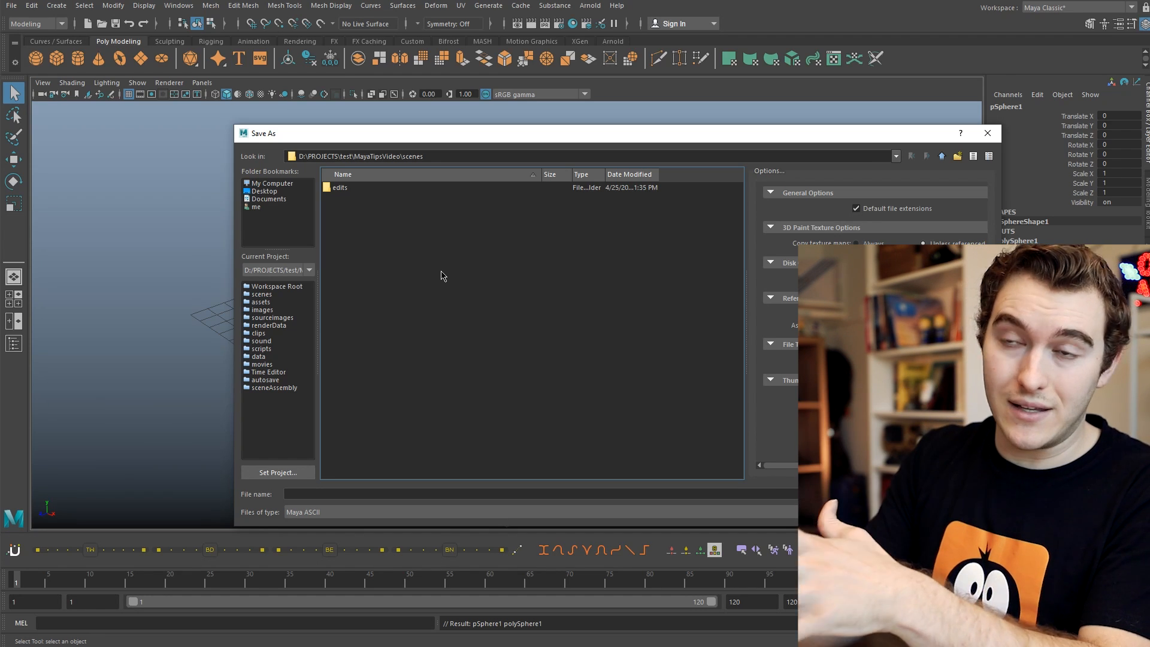
key(Tab)
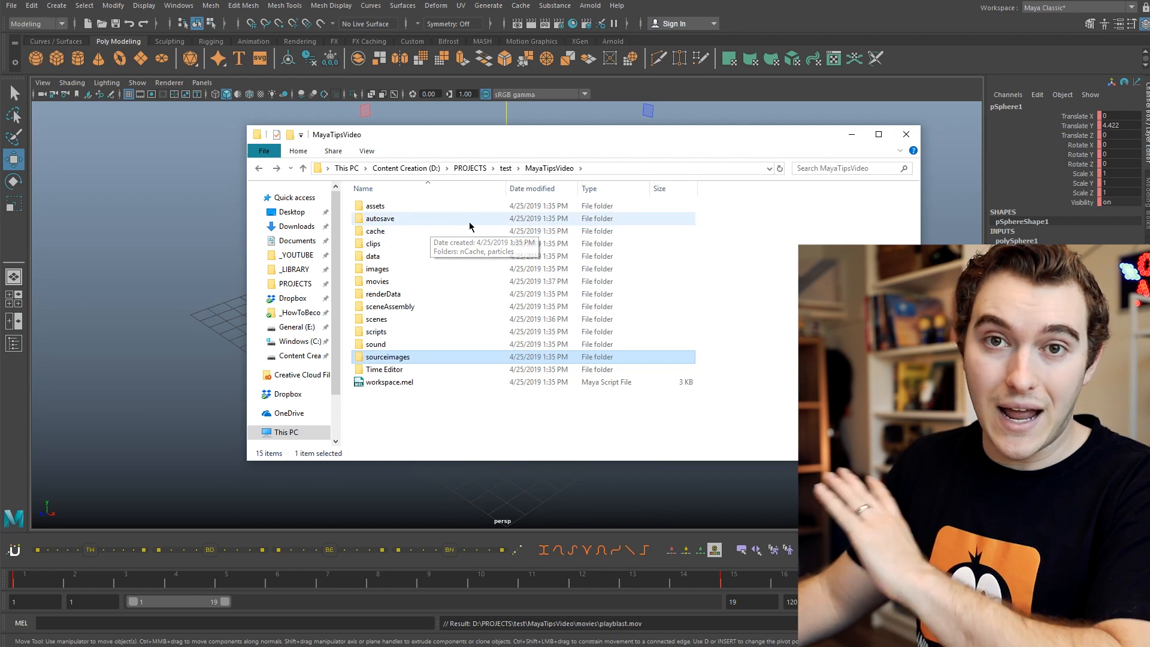
Step: Close the MayaTipsVideo folder window and deselect the sphere in the scene
click(906, 134)
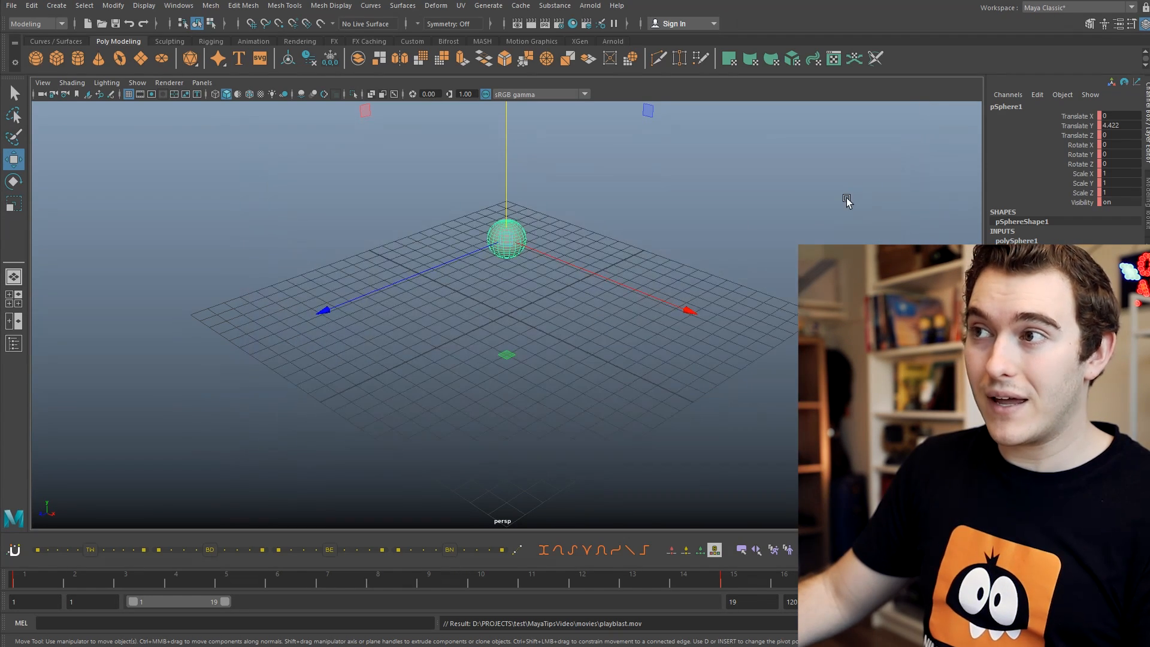
click(845, 201)
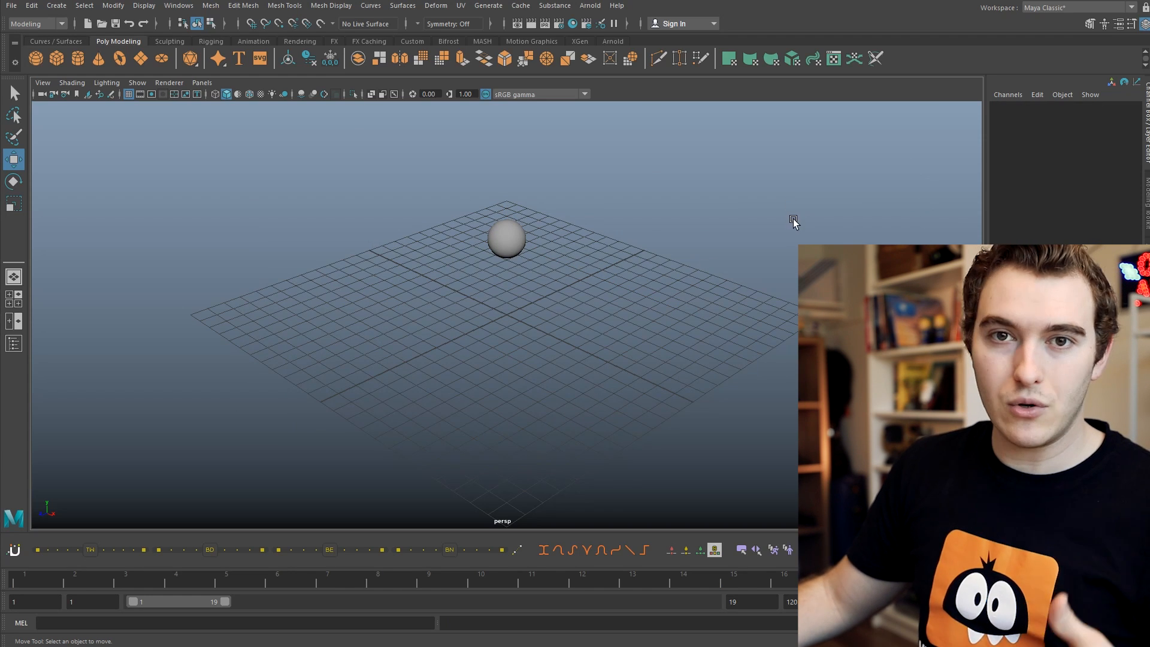
click(12, 6)
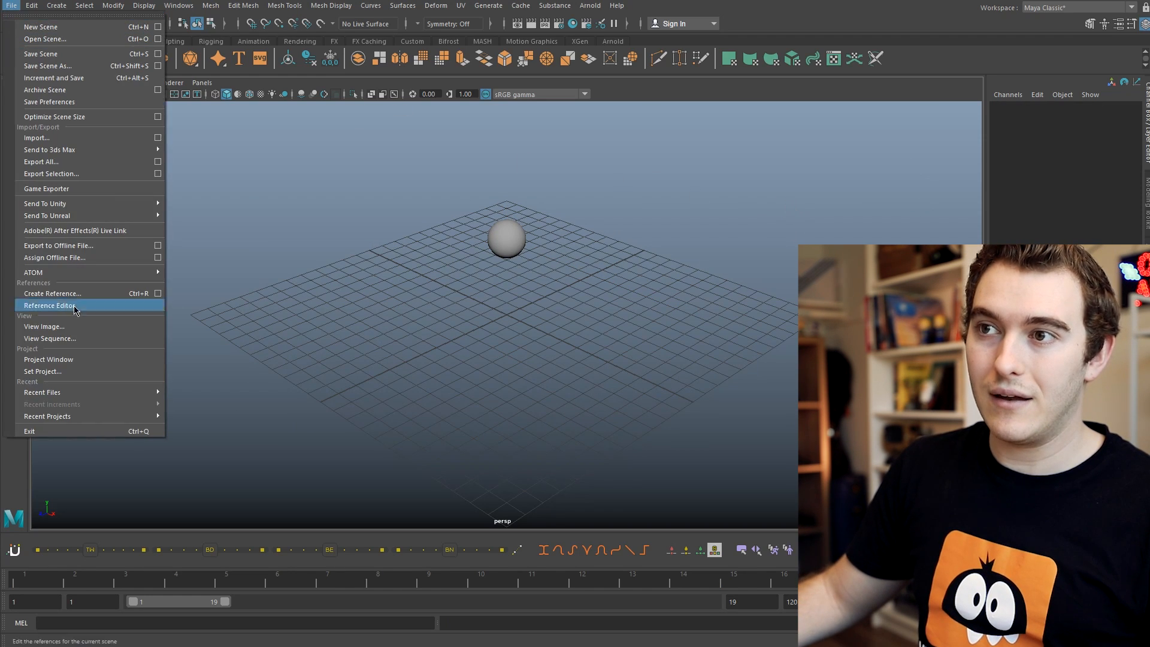
click(260, 346)
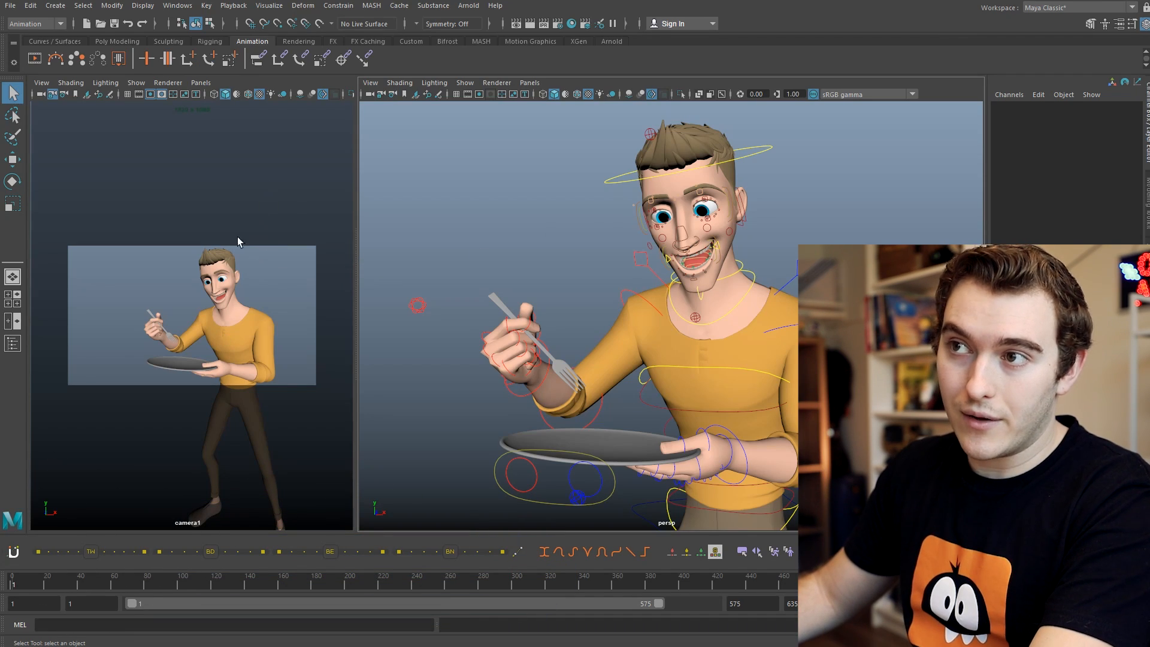
Step: Widen the camera panel slightly, select the character's head control and frame his upper body in the perspective view
drag(360, 200, 368, 243)
alt+drag(688, 238, 687, 238)
click(760, 175)
key(e)
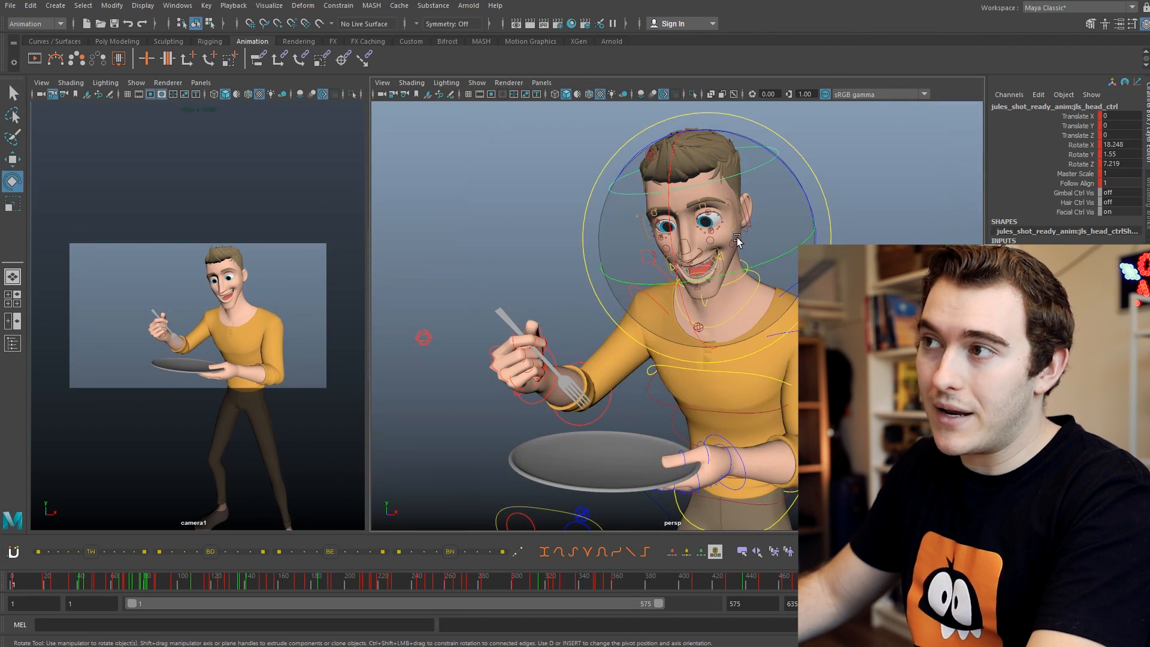
alt+drag(737, 238, 753, 230)
alt+right_drag(753, 230, 834, 226)
alt+middle_drag(715, 247, 716, 275)
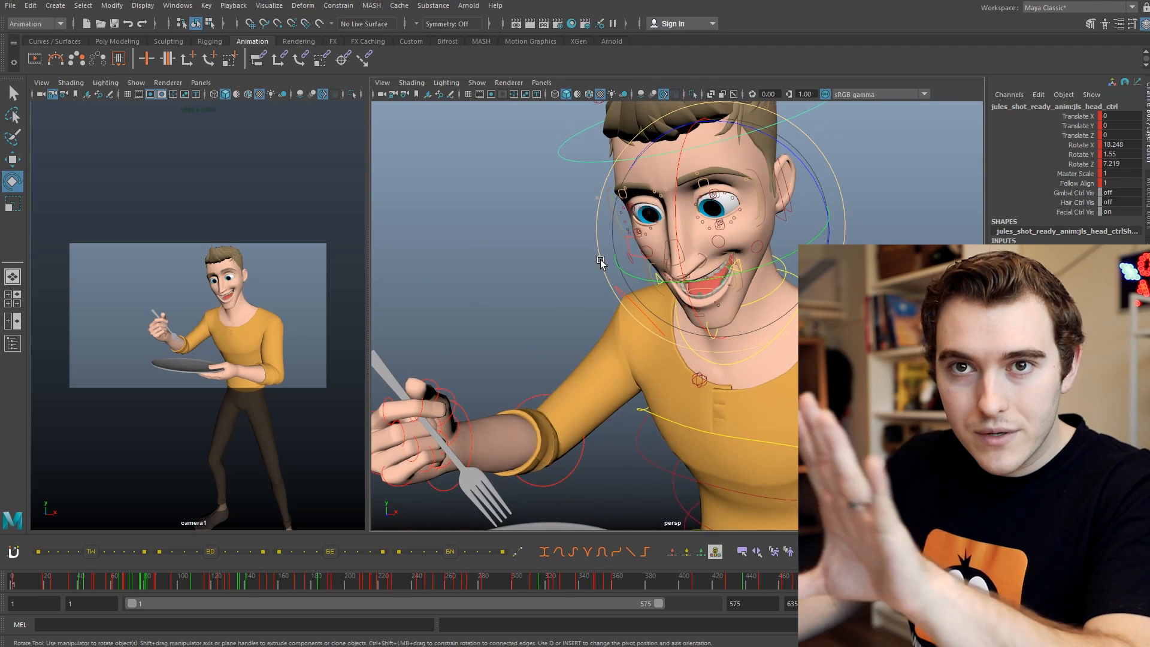
key(q)
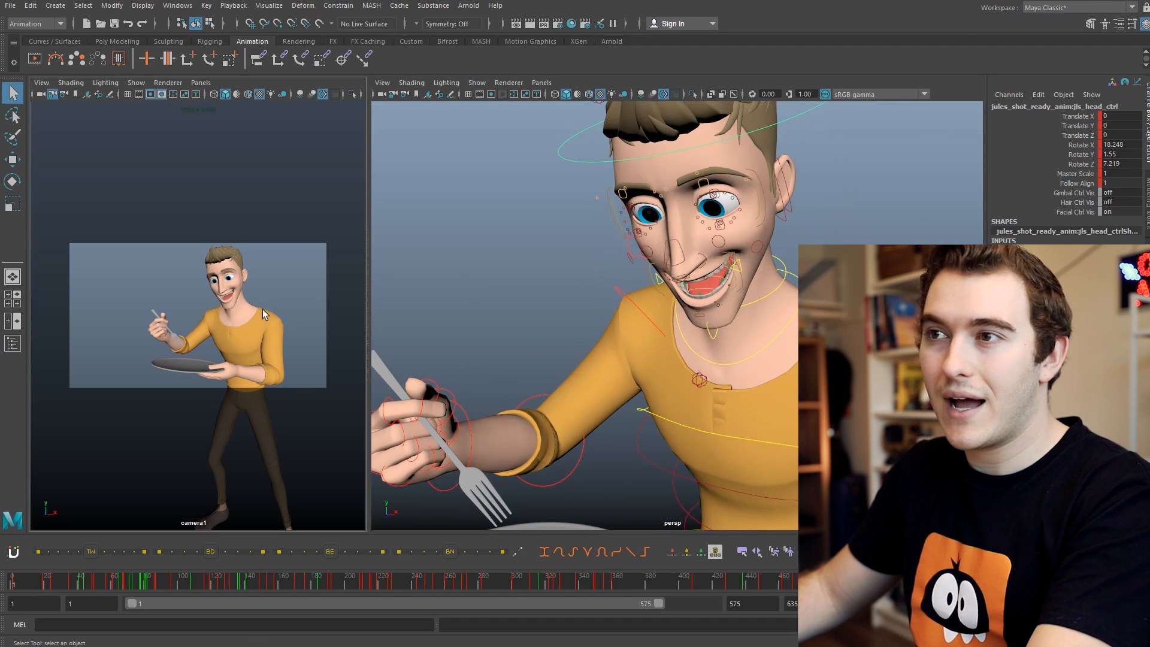
Step: Narrow the camera1 panel to enlarge the perspective panel and frame the character's face close up there
drag(369, 331, 275, 331)
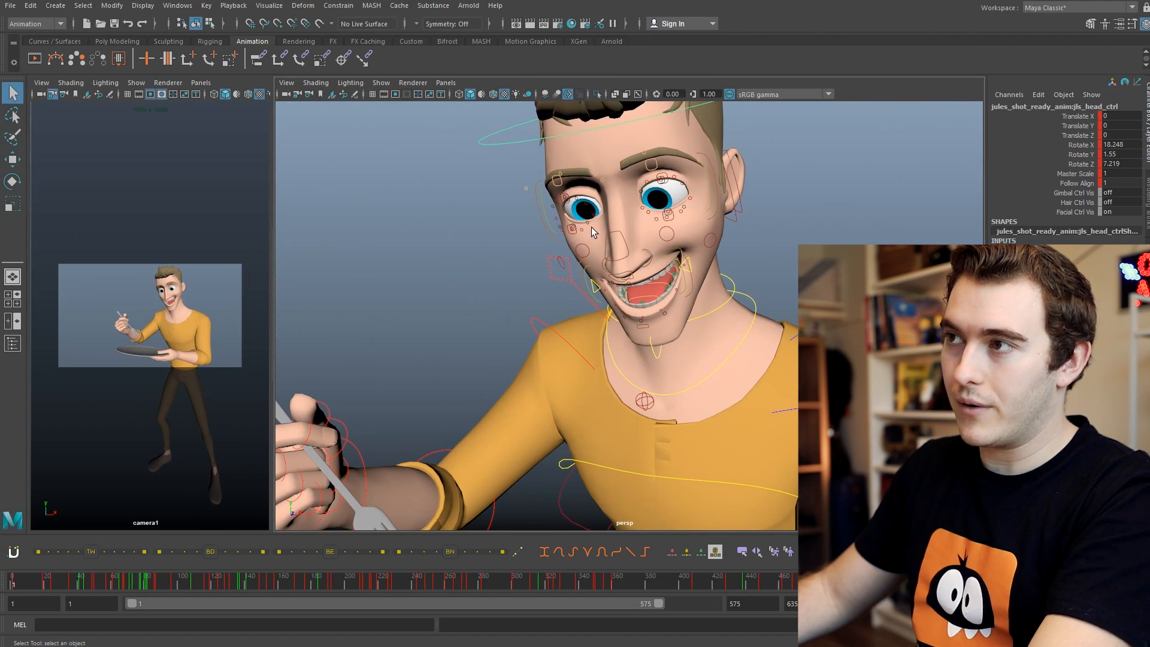
alt+right_drag(591, 232, 750, 275)
alt+drag(750, 274, 622, 262)
alt+middle_drag(622, 263, 612, 257)
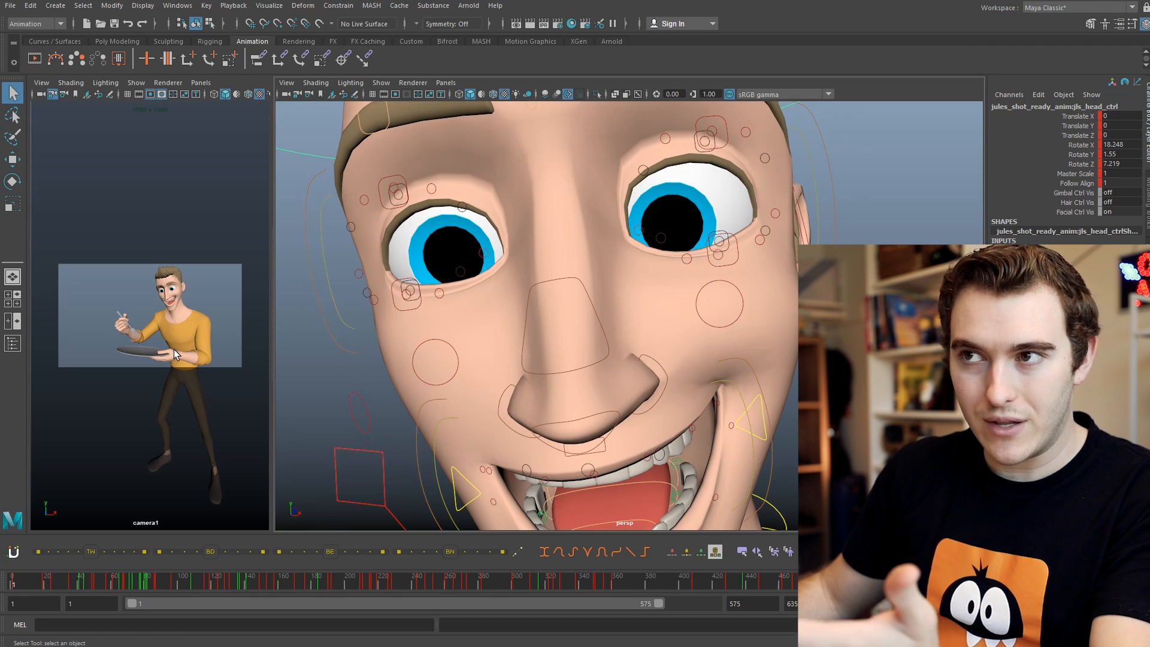
Step: Tear off a copy of the camera view as a floating window and place it clear of the character's face
click(200, 82)
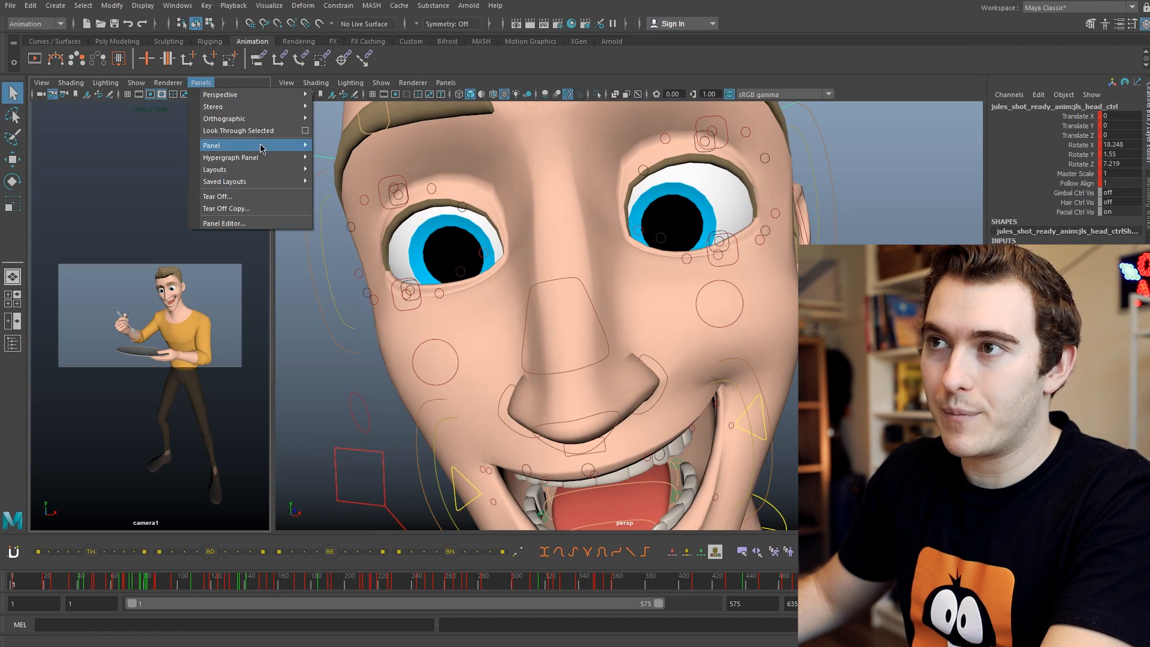
click(253, 208)
drag(233, 92, 950, 44)
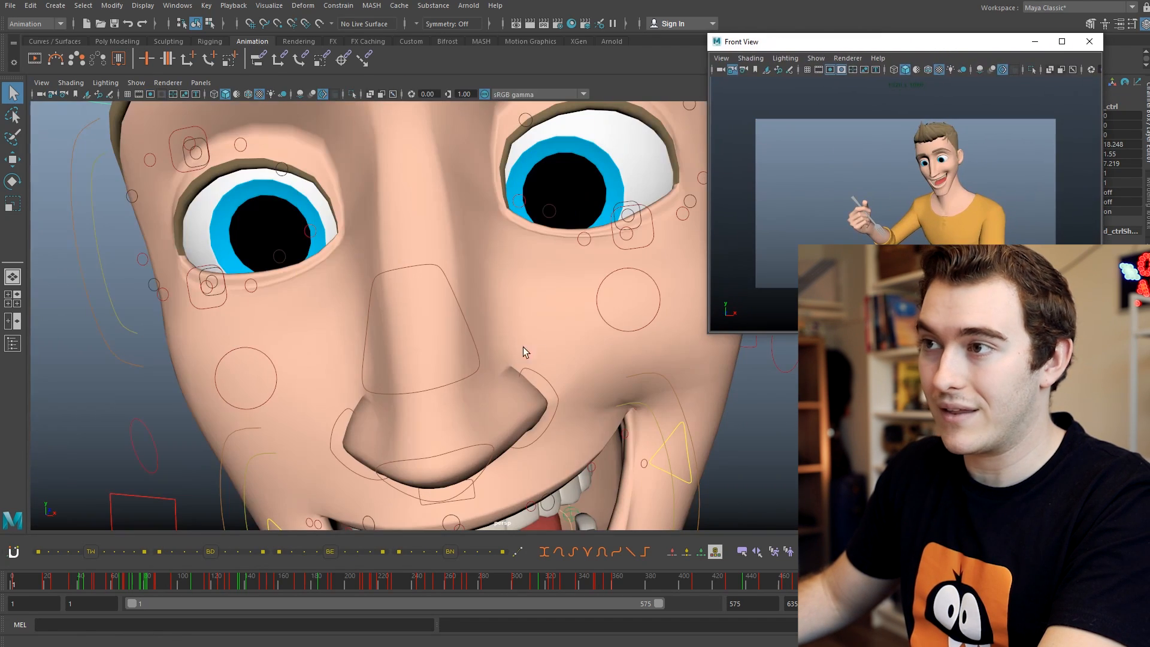
alt+middle_drag(602, 322, 578, 315)
alt+right_drag(578, 315, 475, 317)
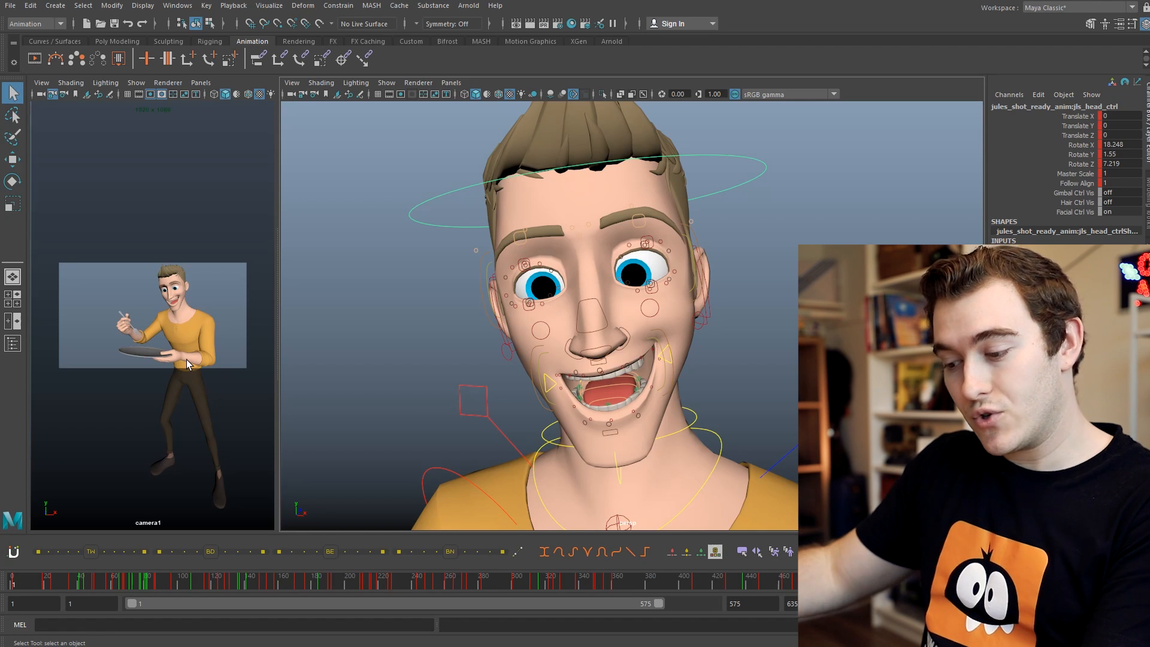
Step: Frame the face in the perspective view and use 2D Pan/Zoom to enlarge the character's upper body in camera1
alt+right_drag(592, 341, 596, 340)
alt+right_drag(772, 311, 711, 311)
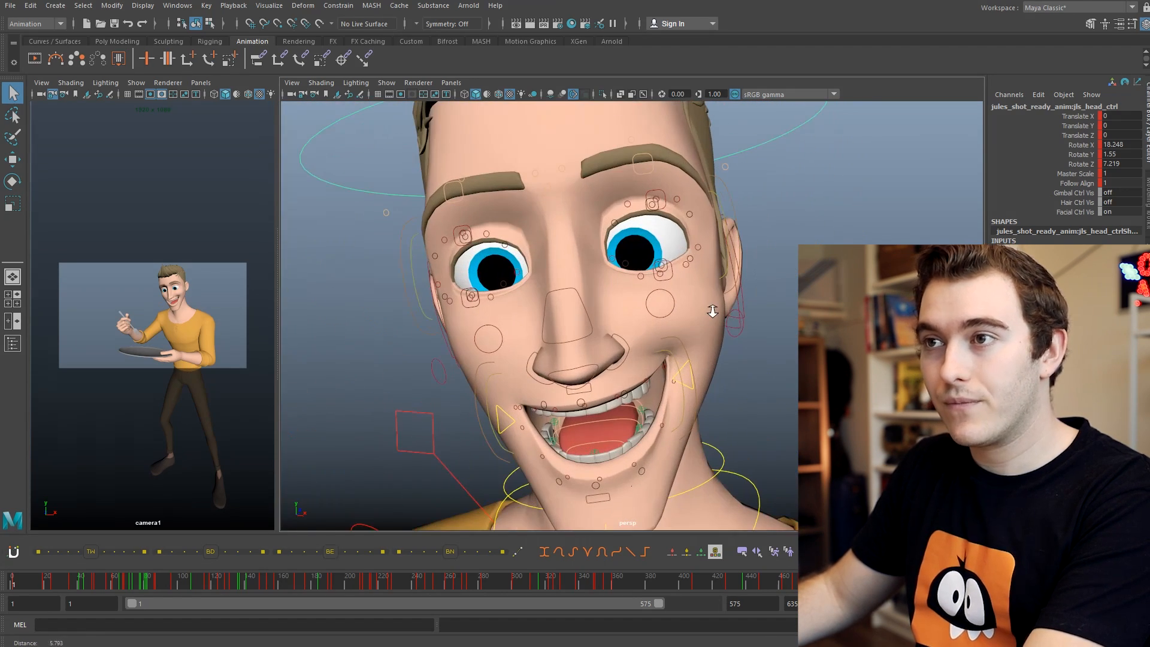
middle_click(163, 314)
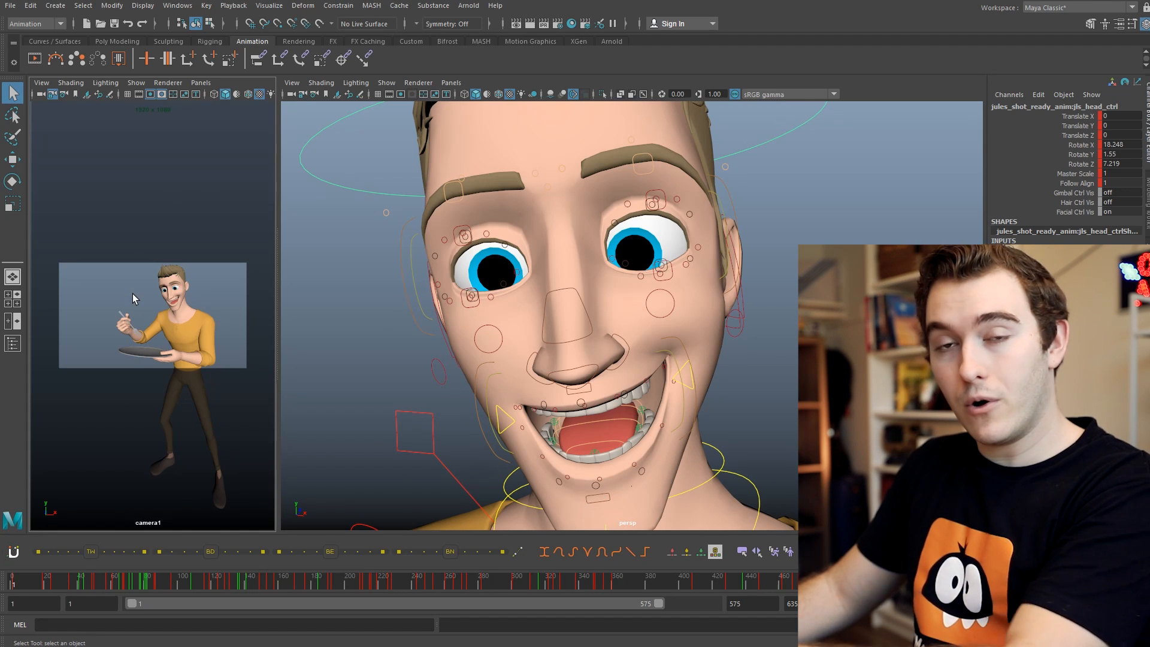
key(backslash)
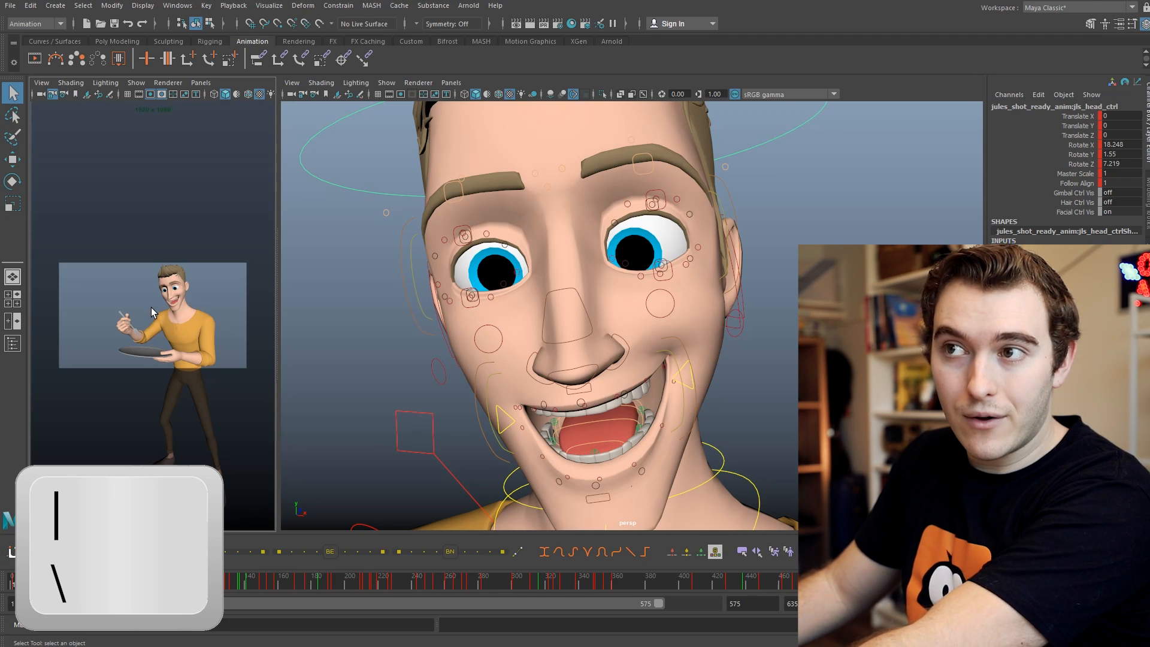
drag(141, 331, 443, 270)
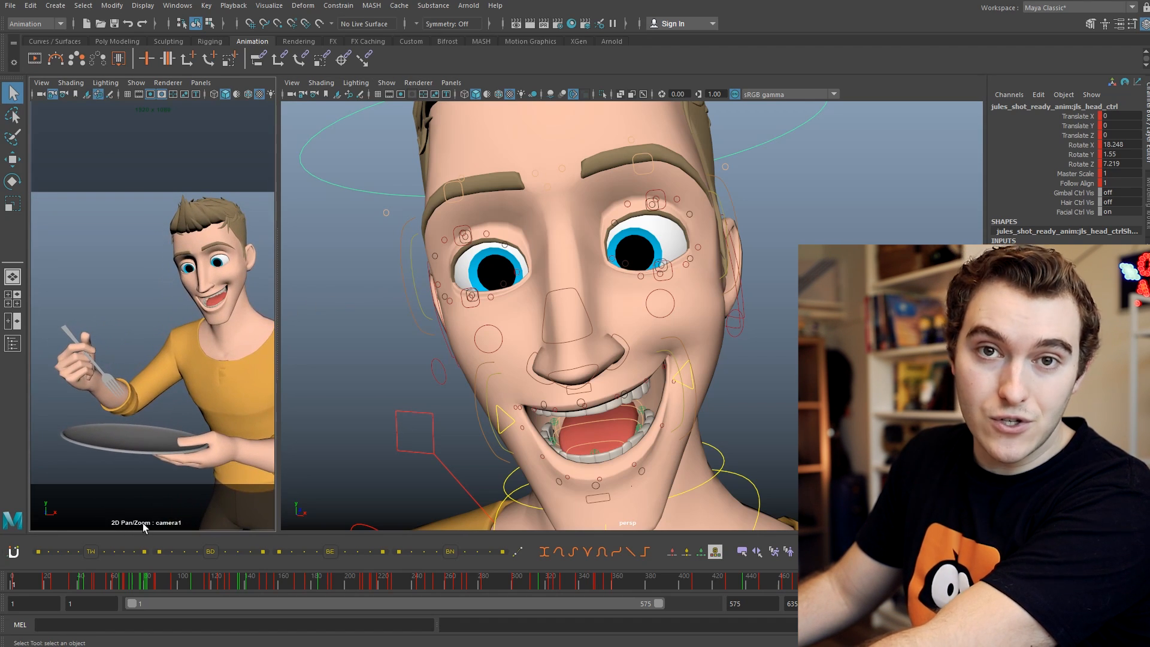
Step: Use 2D Pan/Zoom in the camera1 view to zoom onto the character's face and back out to the wider shot
mouse_move(173, 378)
mouse_down()
mouse_move(374, 287)
mouse_move(191, 364)
mouse_up()
right_drag(191, 364, 95, 356)
middle_drag(96, 356, 162, 353)
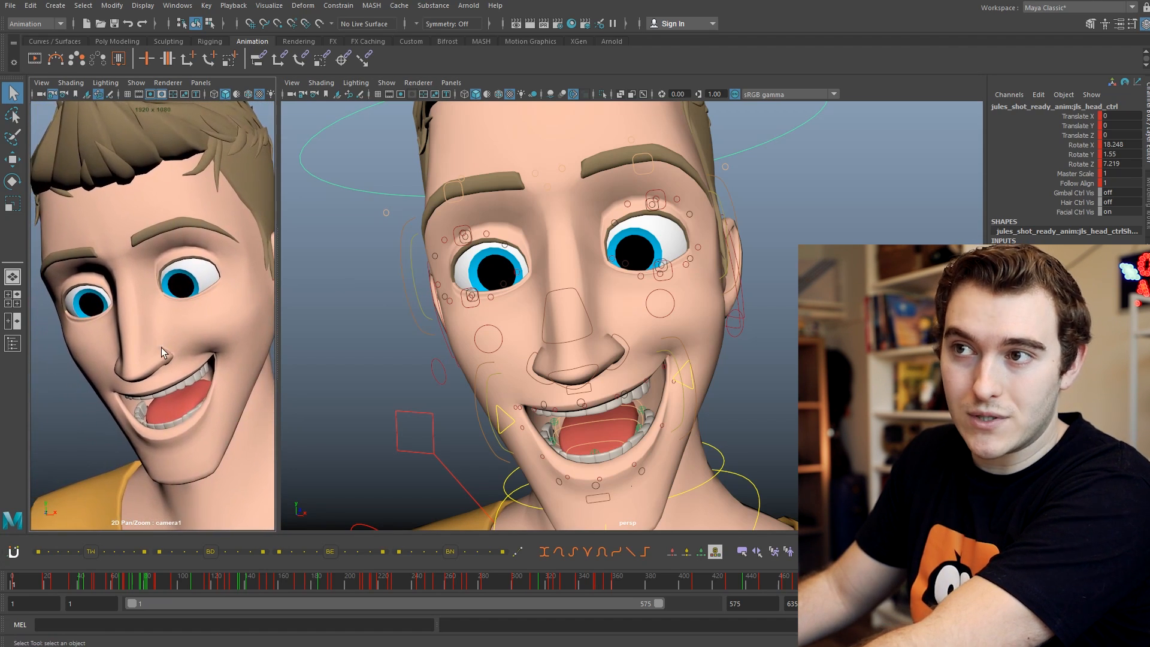
right_drag(185, 343, 87, 351)
middle_drag(88, 351, 218, 315)
right_drag(218, 316, 189, 324)
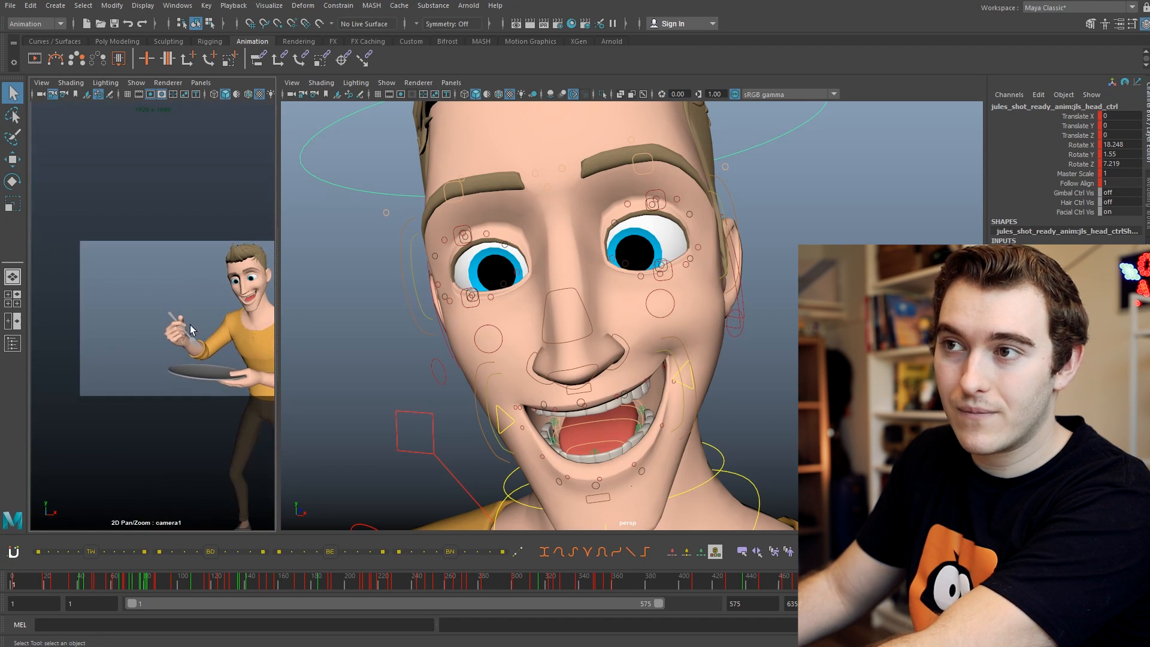
Step: Use 2D Pan/Zoom in the camera1 view to move around the character and enlarge the head and shoulder area
middle_drag(190, 330, 102, 357)
right_drag(102, 358, 90, 358)
middle_drag(90, 357, 101, 339)
right_drag(180, 339, 165, 340)
middle_drag(165, 340, 63, 317)
right_drag(64, 317, 41, 347)
middle_drag(42, 347, 138, 372)
right_drag(138, 372, 270, 325)
right_drag(90, 359, 201, 341)
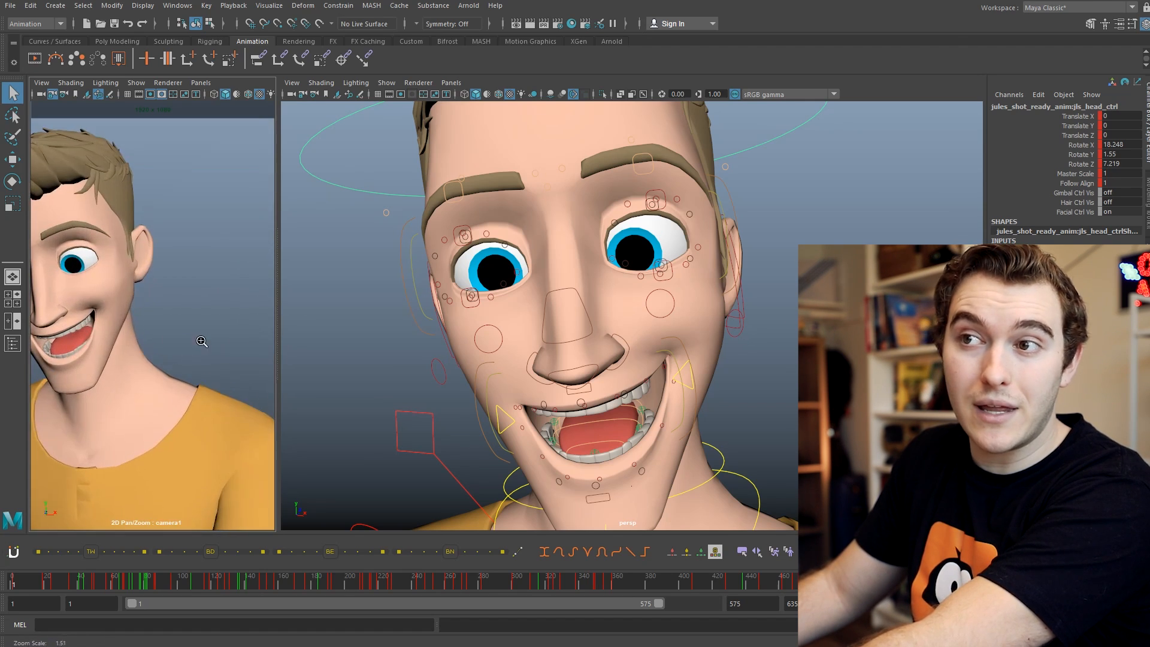
Step: Use 2D Pan/Zoom to frame the character's whole face as a close-up in the camera1 view
middle_drag(89, 375, 170, 385)
right_drag(170, 385, 181, 363)
middle_drag(181, 363, 157, 381)
right_drag(172, 366, 156, 385)
middle_drag(156, 385, 193, 353)
mouse_move(193, 353)
right_down()
mouse_move(223, 342)
mouse_move(174, 354)
right_up()
middle_drag(251, 239, 223, 319)
right_drag(223, 320, 407, 300)
middle_drag(190, 351, 149, 341)
right_drag(149, 341, 154, 333)
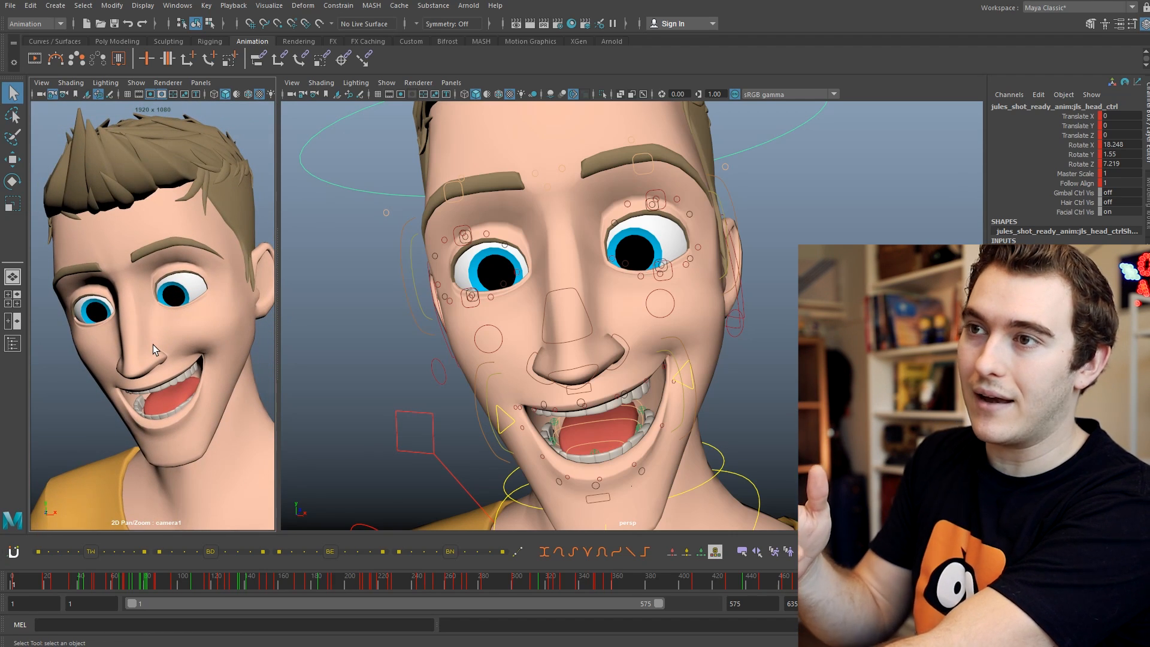
Step: Toggle 2D Pan/Zoom off and on in camera1 to compare the original shot framing with the face close-up
key(backslash)
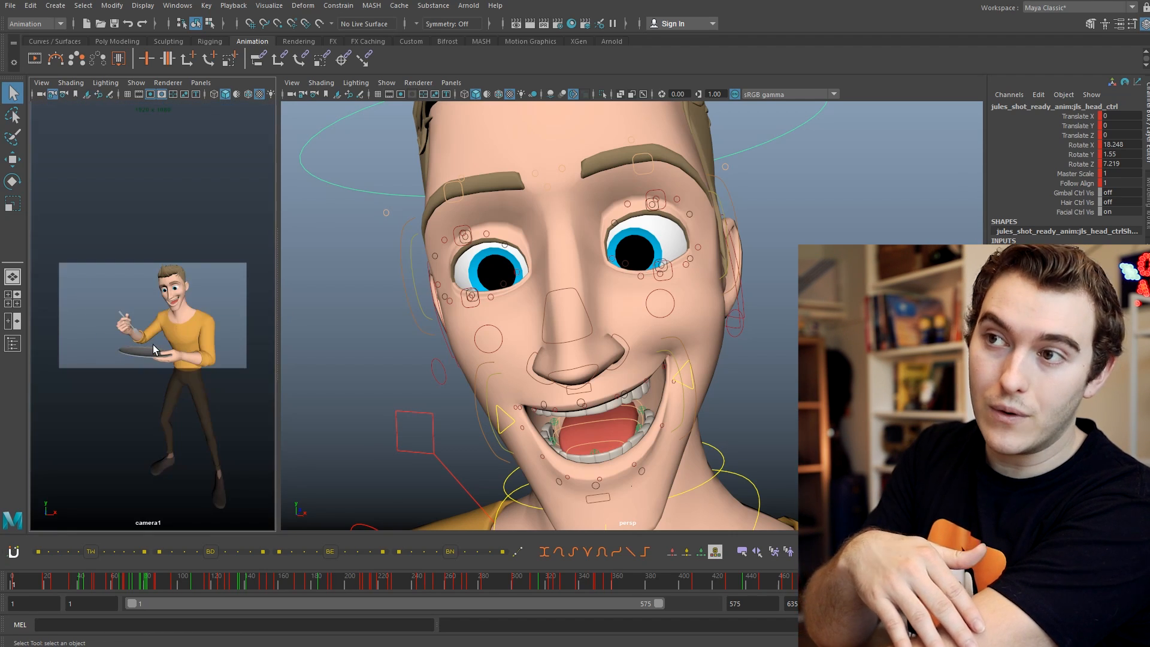
key(backslash)
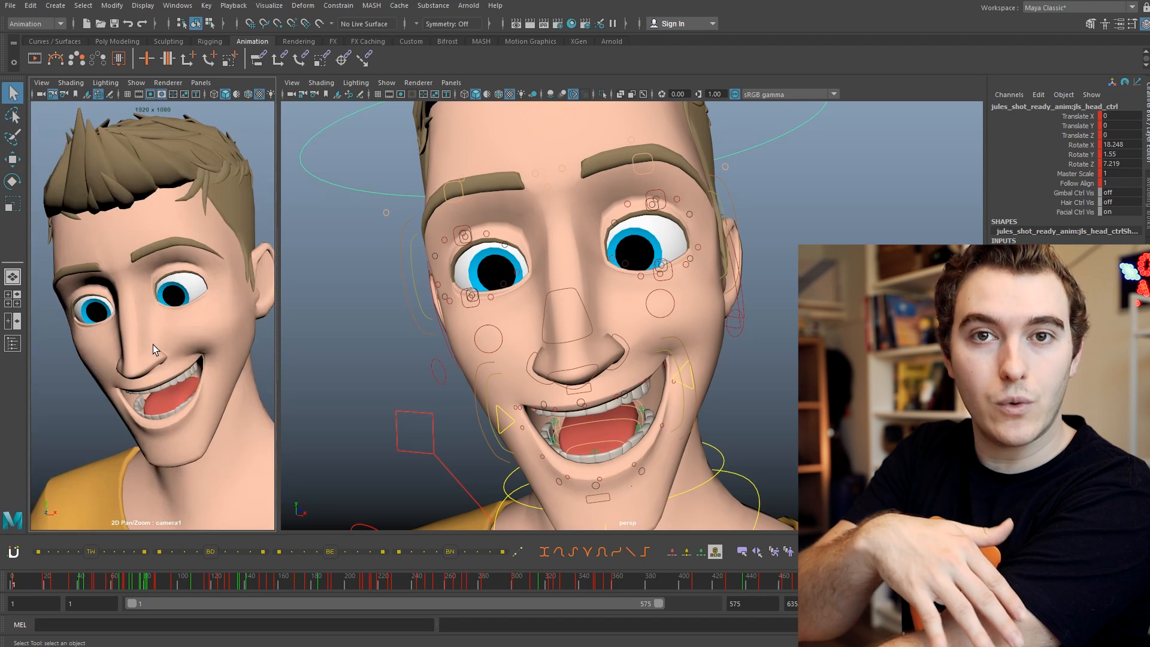
key(backslash)
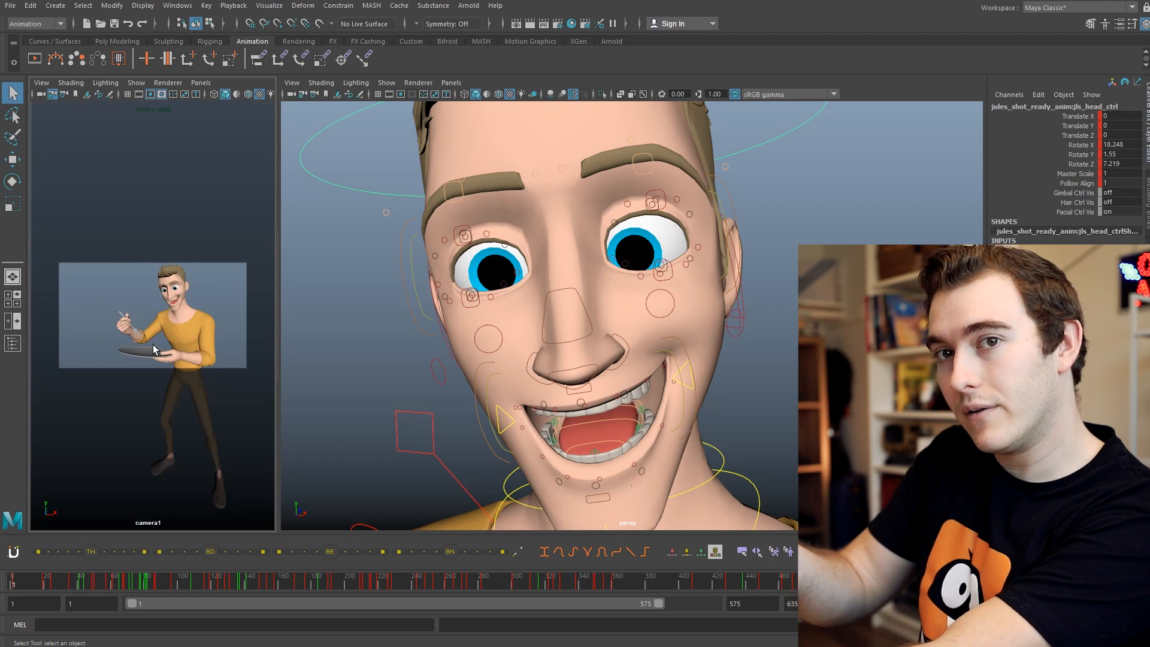
key(backslash)
key(backslash)
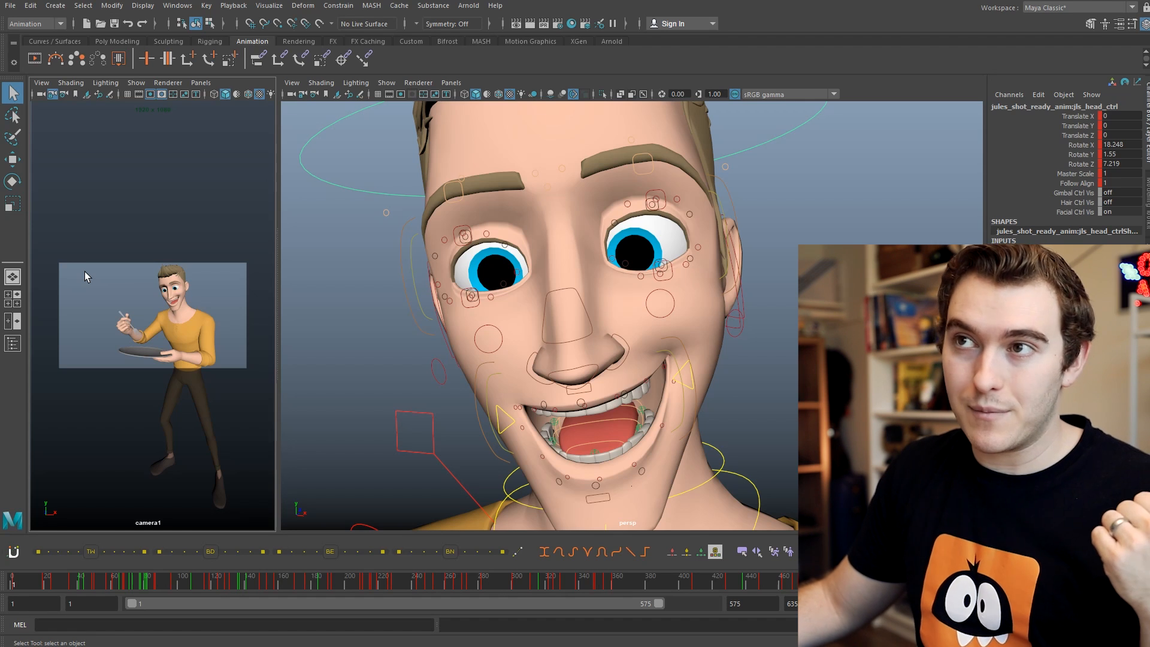
key(backslash)
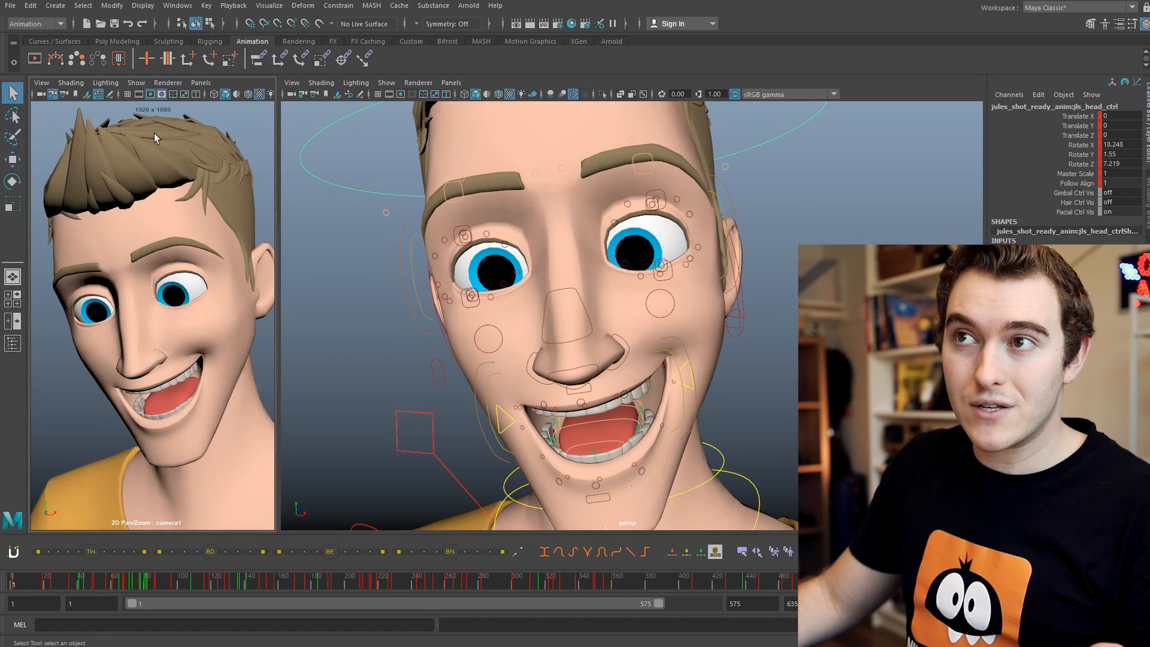
Step: Create 2D bookmarks in camera1 for the face close-up and for a close-up of the hand holding the fork
click(76, 96)
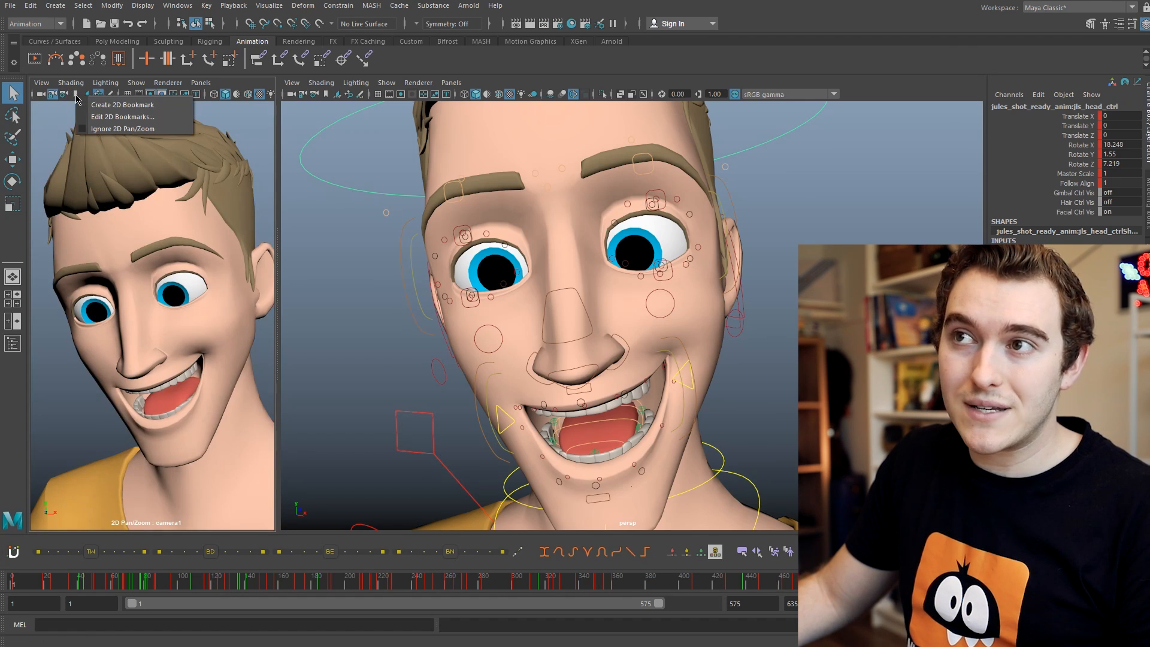
click(94, 107)
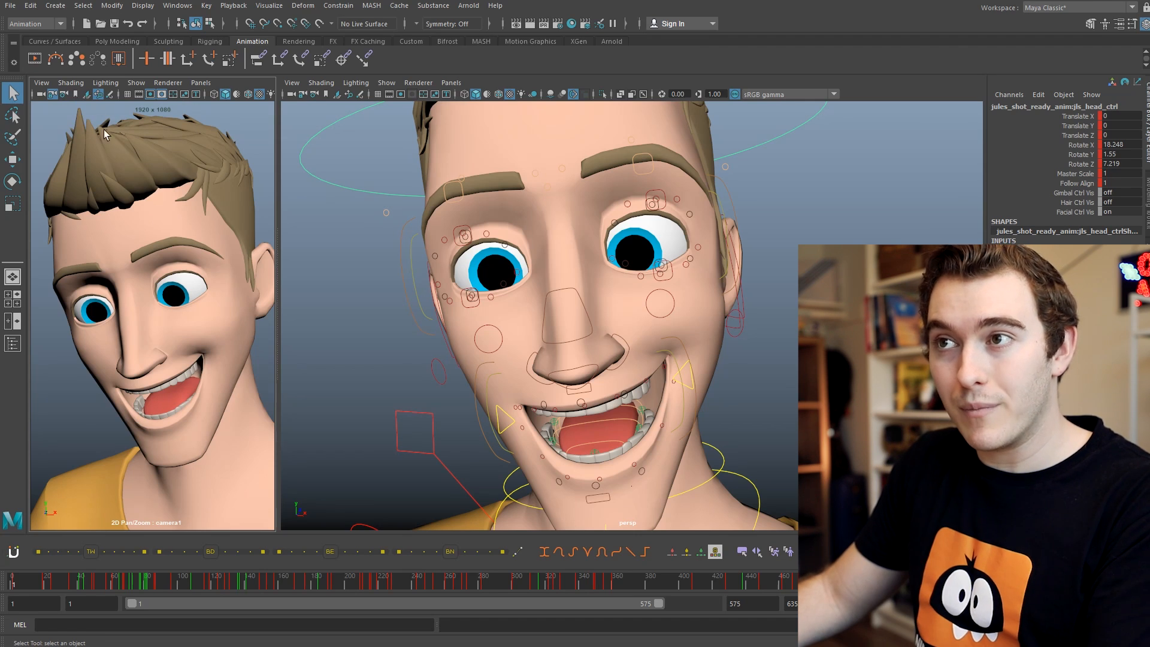
right_drag(107, 199, 100, 239)
middle_drag(100, 239, 202, 238)
right_drag(203, 239, 365, 198)
middle_drag(198, 259, 210, 251)
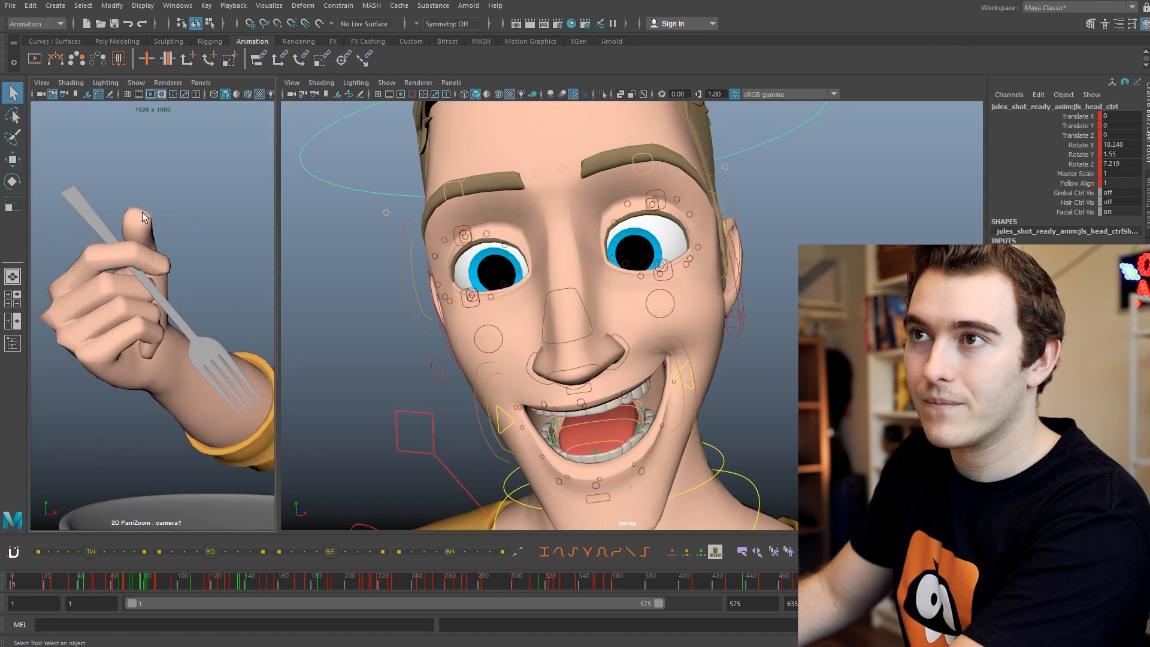
click(76, 95)
click(93, 105)
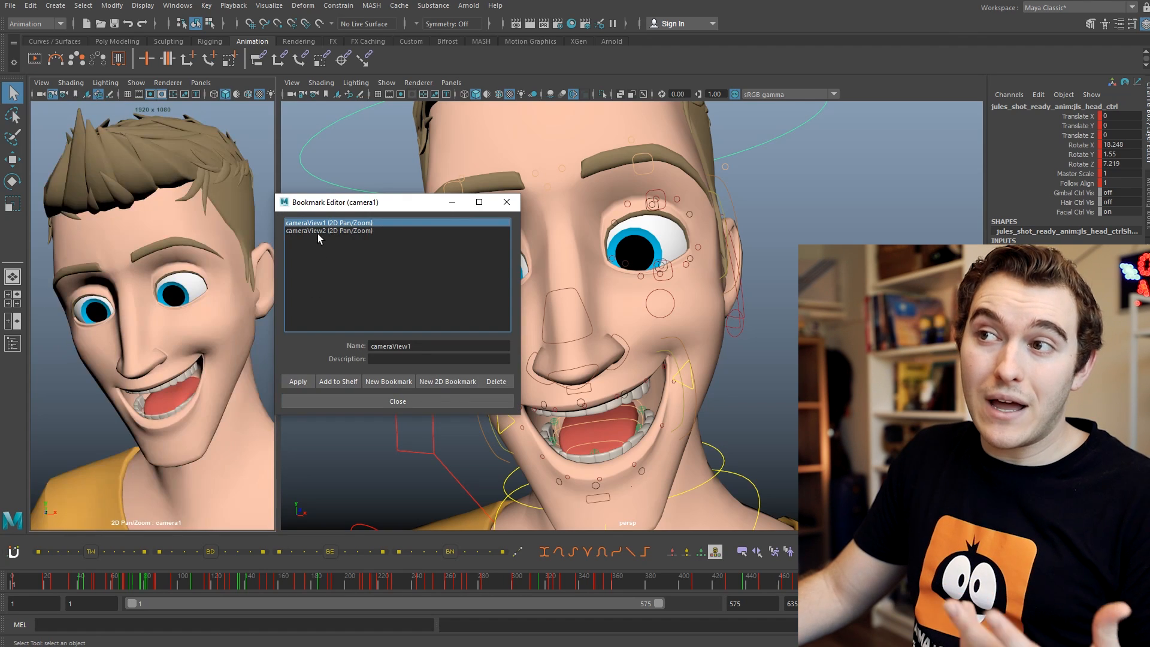
Step: Recall the hand close-up by applying the cameraView2 bookmark, and close the Bookmark Editor
click(324, 230)
click(298, 382)
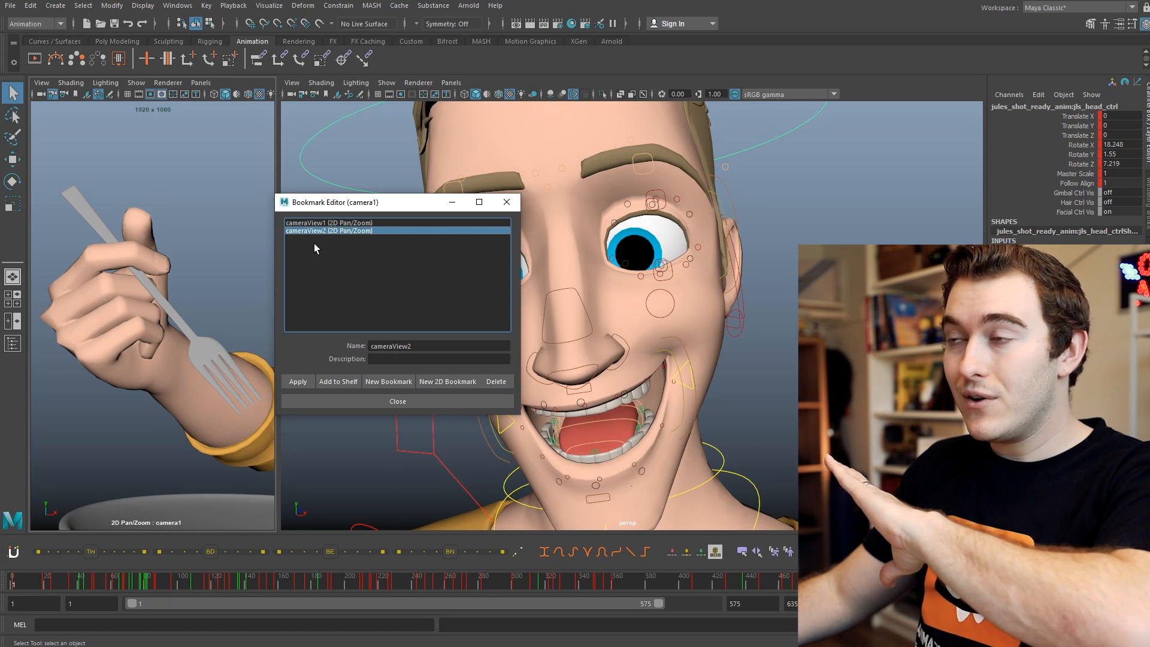
click(338, 224)
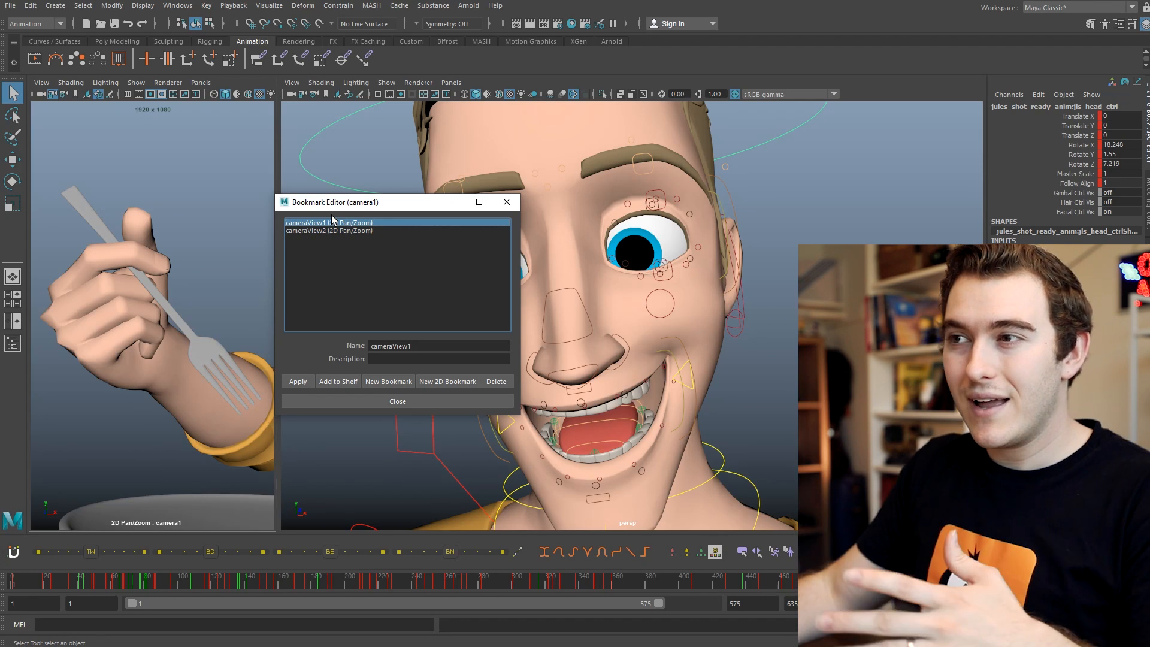
click(506, 202)
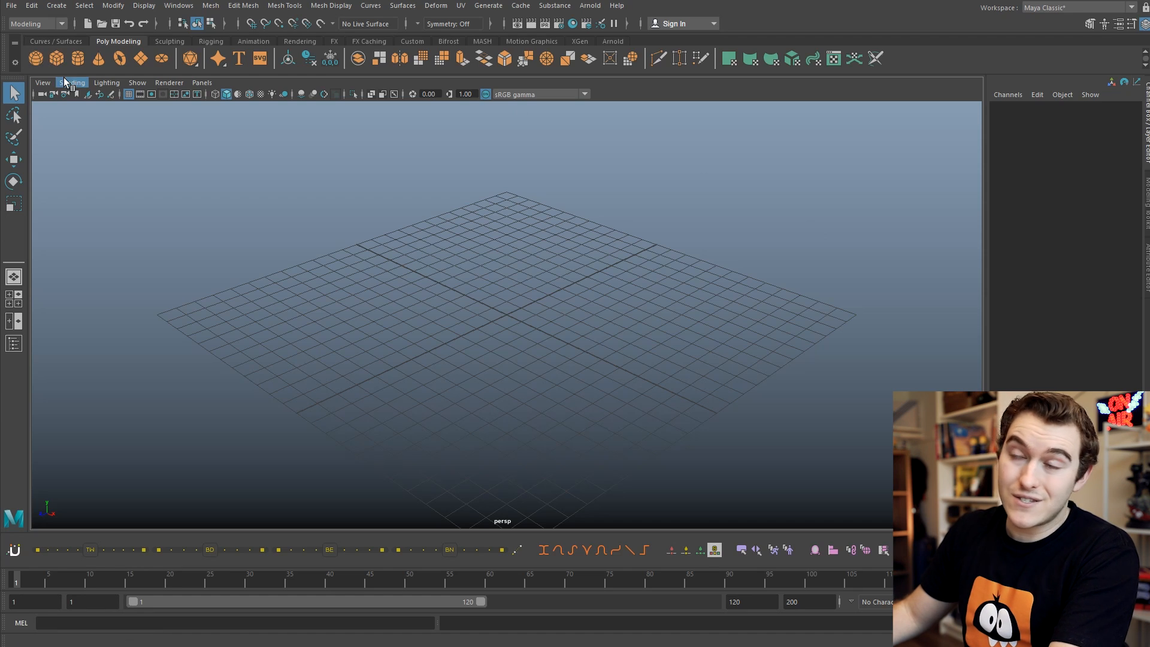
Step: Create a polygon sphere in the empty scene and switch between its Channel Box and Attribute Editor
click(34, 61)
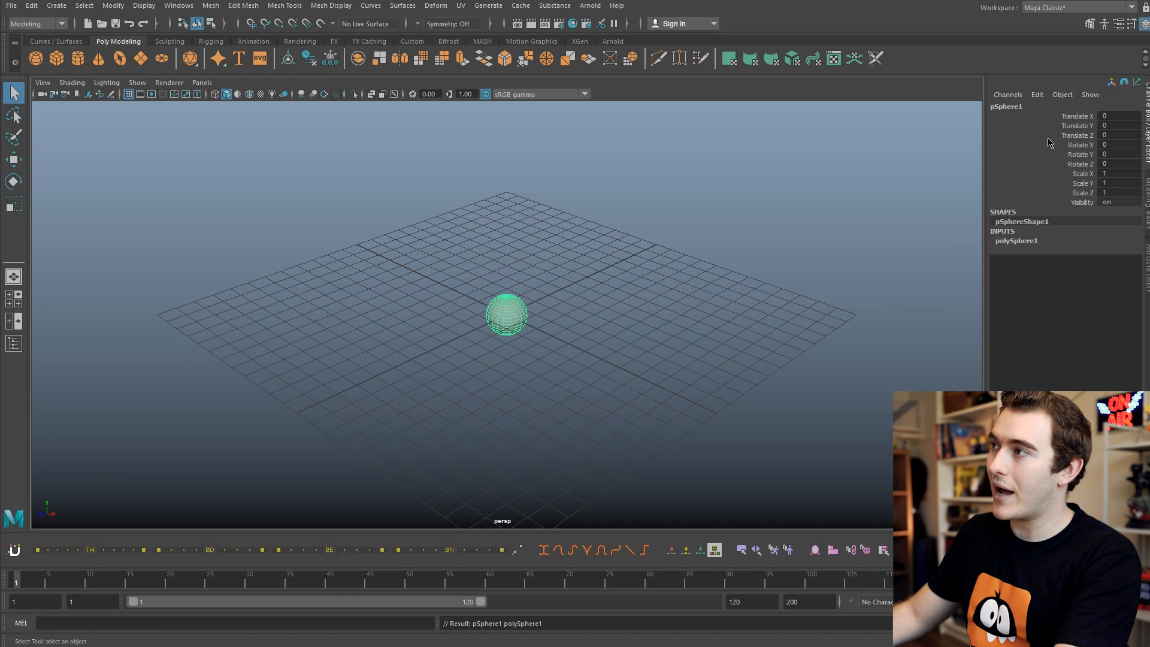
key(ctrl+a)
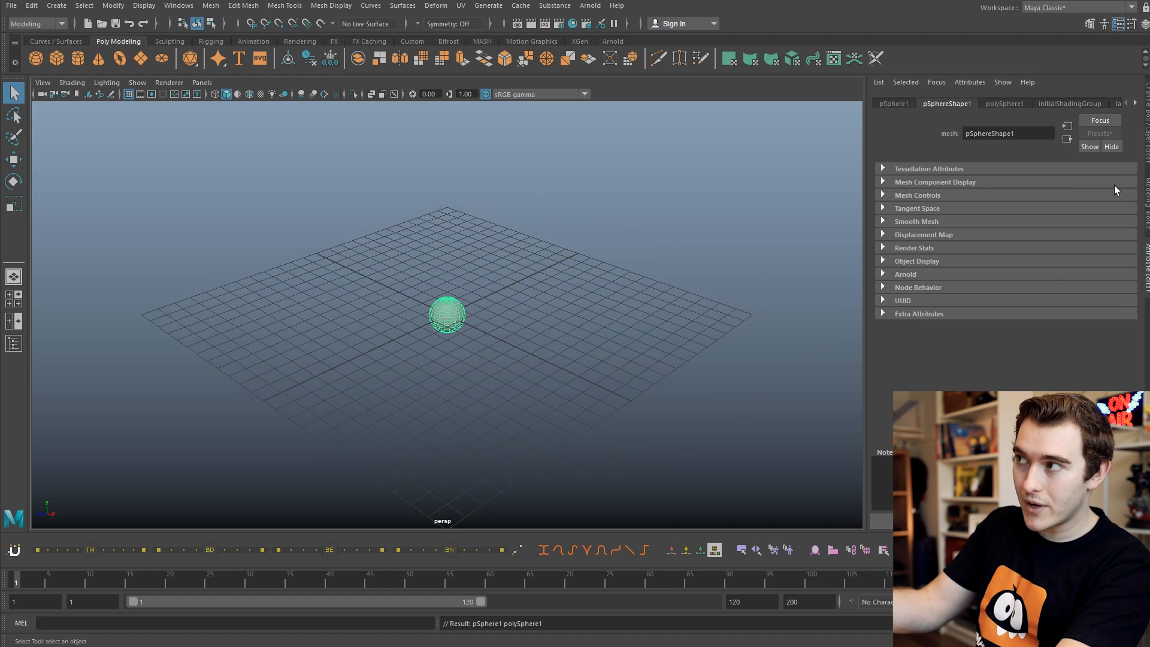
key(ctrl+a)
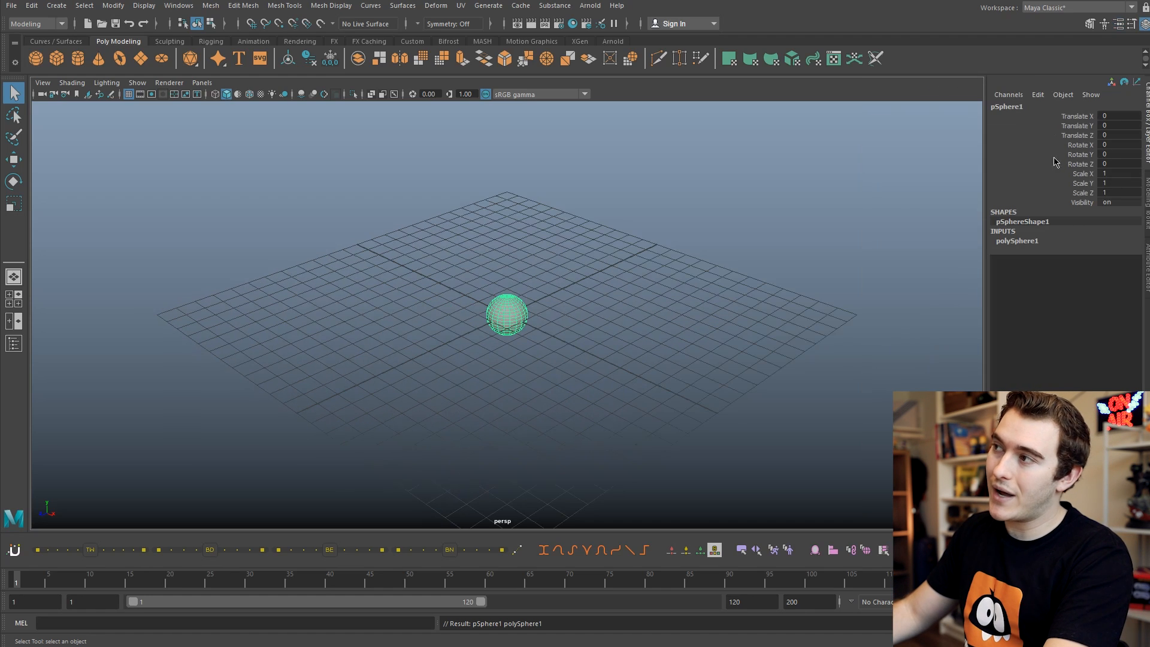
Step: Highlight several of the sphere's transform channels, move the sphere freely upward in the view, and undo the move
drag(1072, 116, 1066, 135)
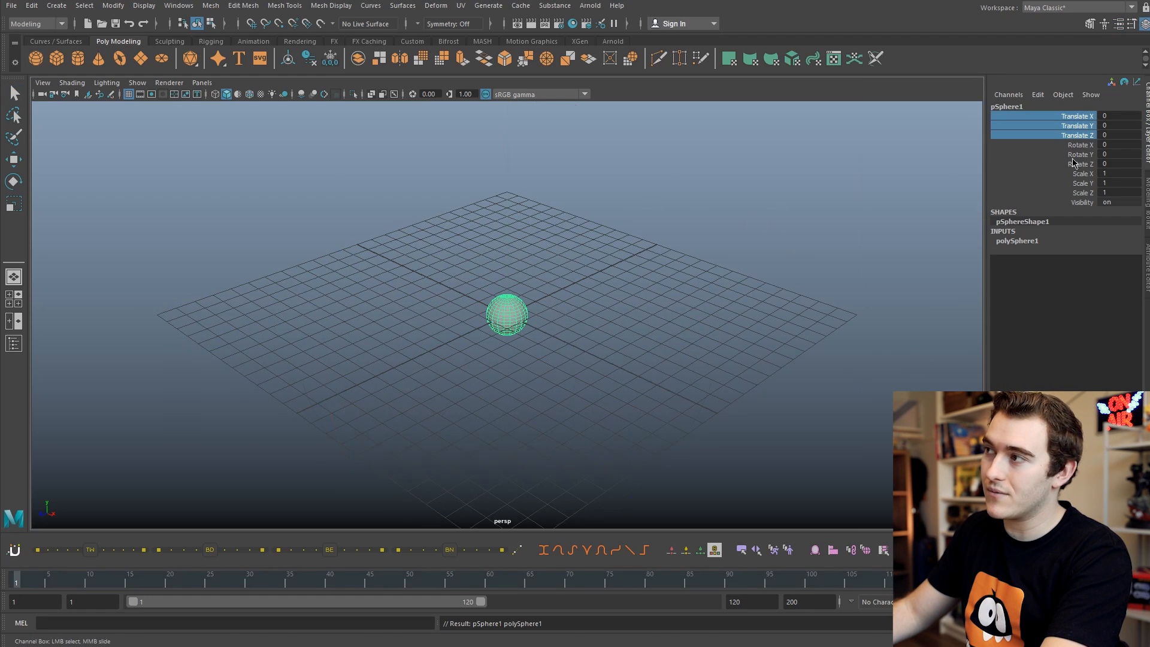
click(1071, 156)
click(1066, 184)
click(1066, 135)
key(w)
drag(505, 315, 511, 279)
key(ctrl+z)
key(minus)
key(minus)
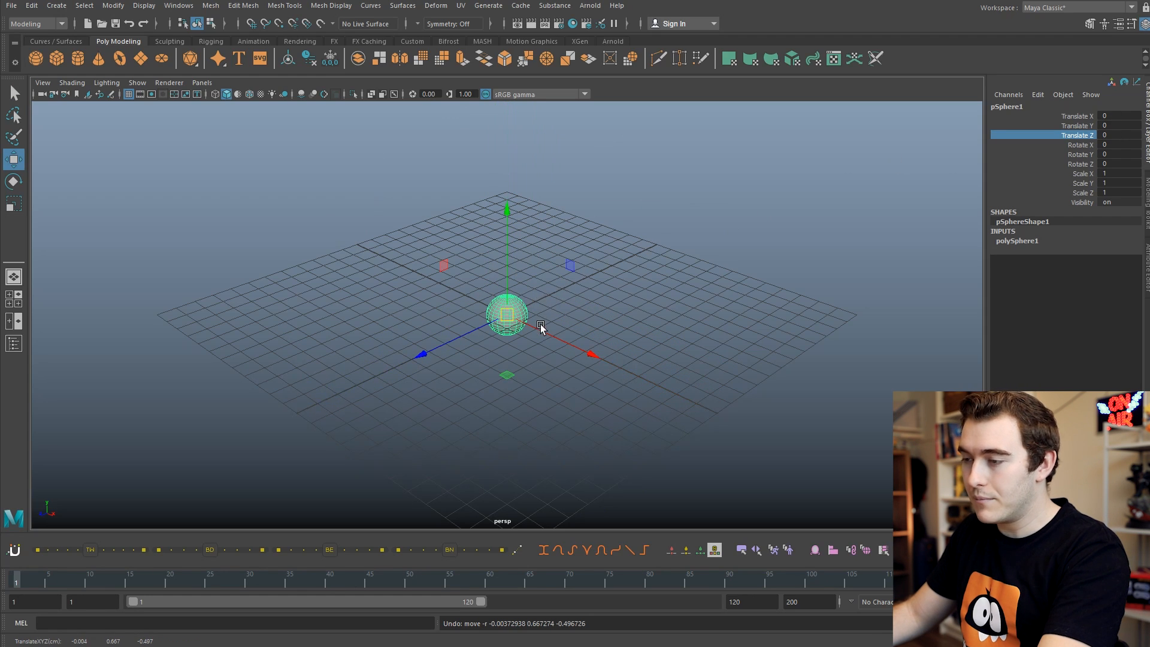
alt+drag(524, 331, 521, 334)
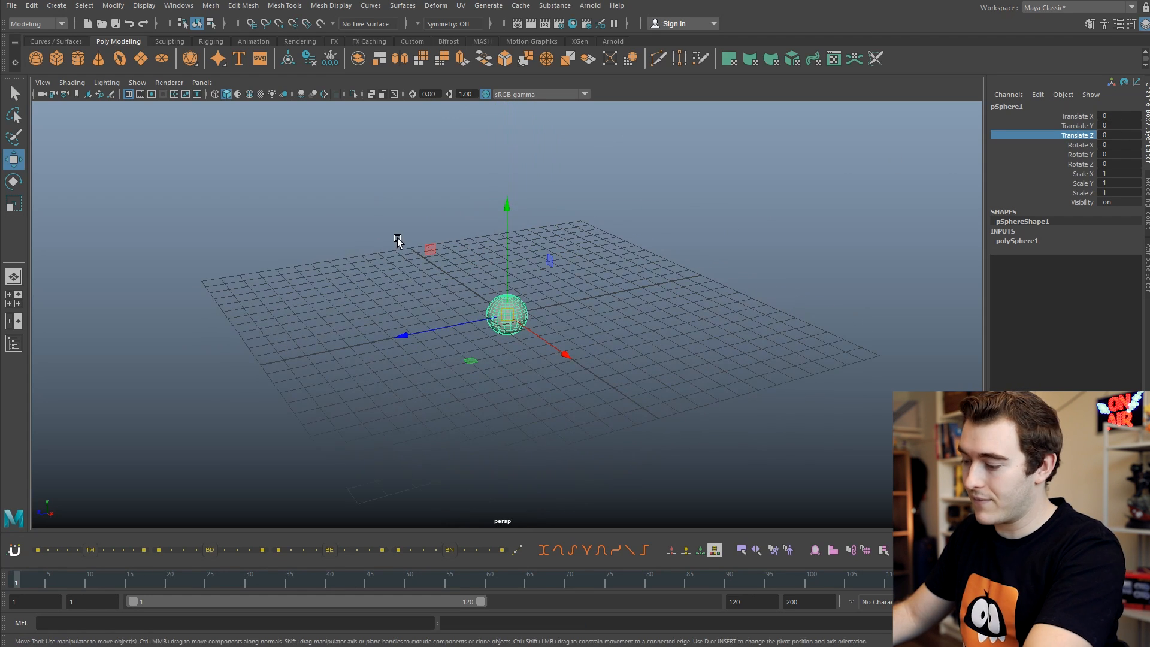
Step: Delete the sphere and create a polygon cylinder at the grid's centre
key(Delete)
click(78, 59)
scroll(595, 372, up, 5)
alt+drag(595, 372, 562, 360)
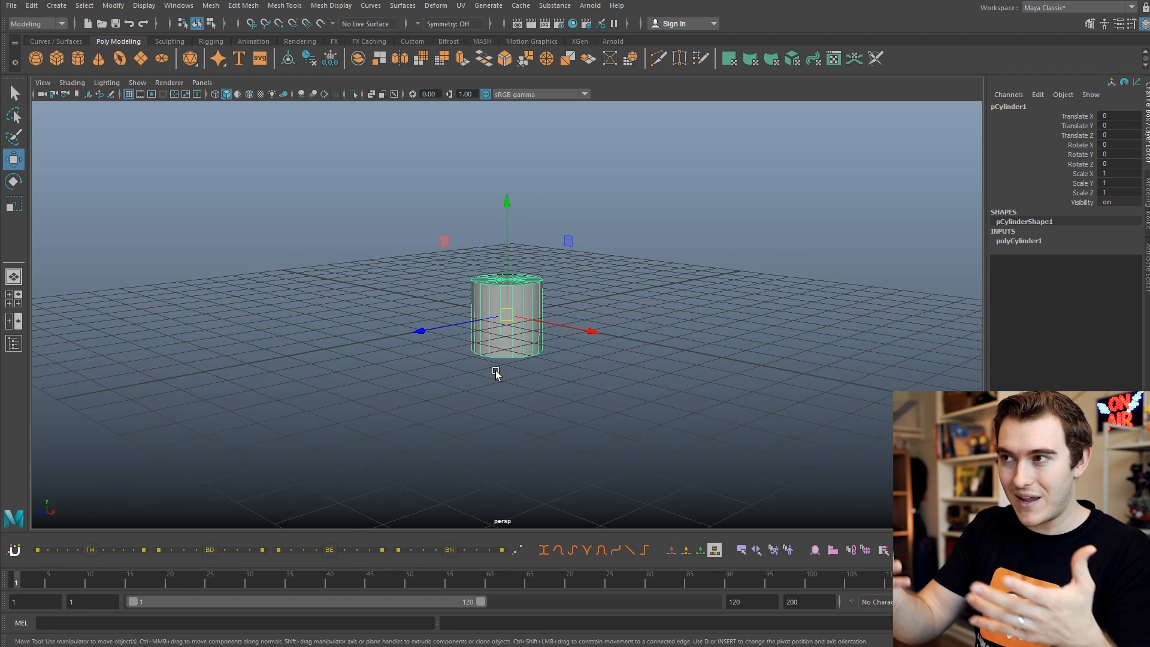
Step: Stretch the cylinder vertically to a Scale Y of about 2.78 and undo the scaling
alt+drag(495, 372, 531, 303)
key(r)
mouse_move(504, 251)
mouse_down()
mouse_move(513, 131)
mouse_move(493, 270)
mouse_up()
key(q)
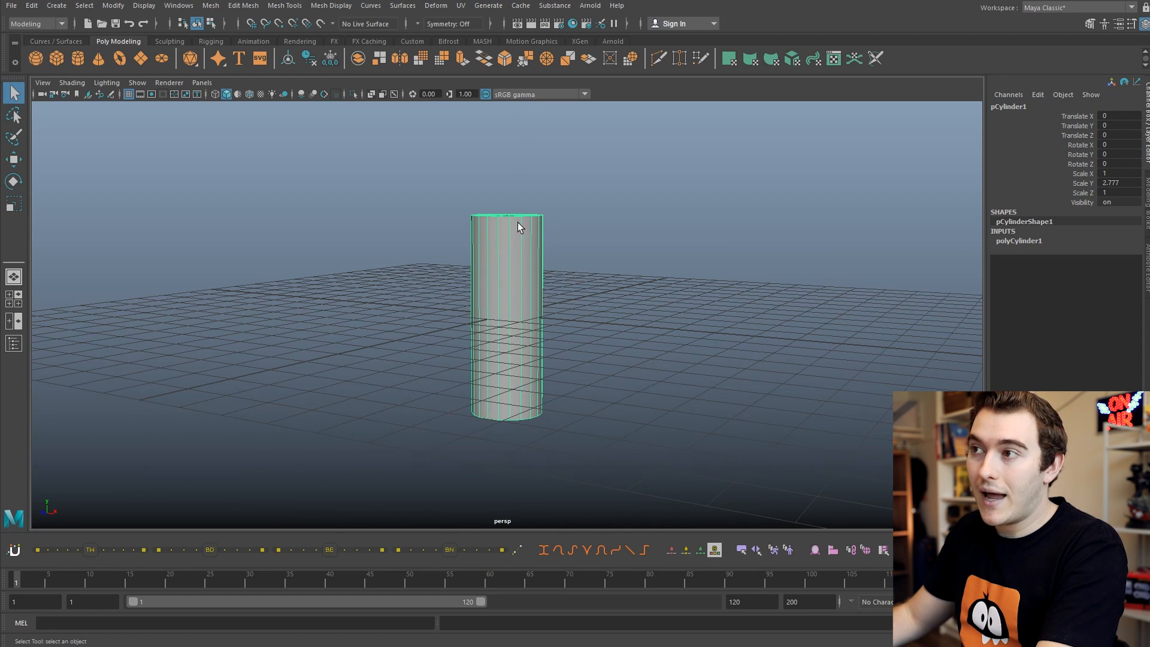
key(ctrl+z)
Step: Hide the grid and line up a sphere at X about -7.2, a cube, and a tilted torus at X about 9.2 beside the cylinder
click(128, 95)
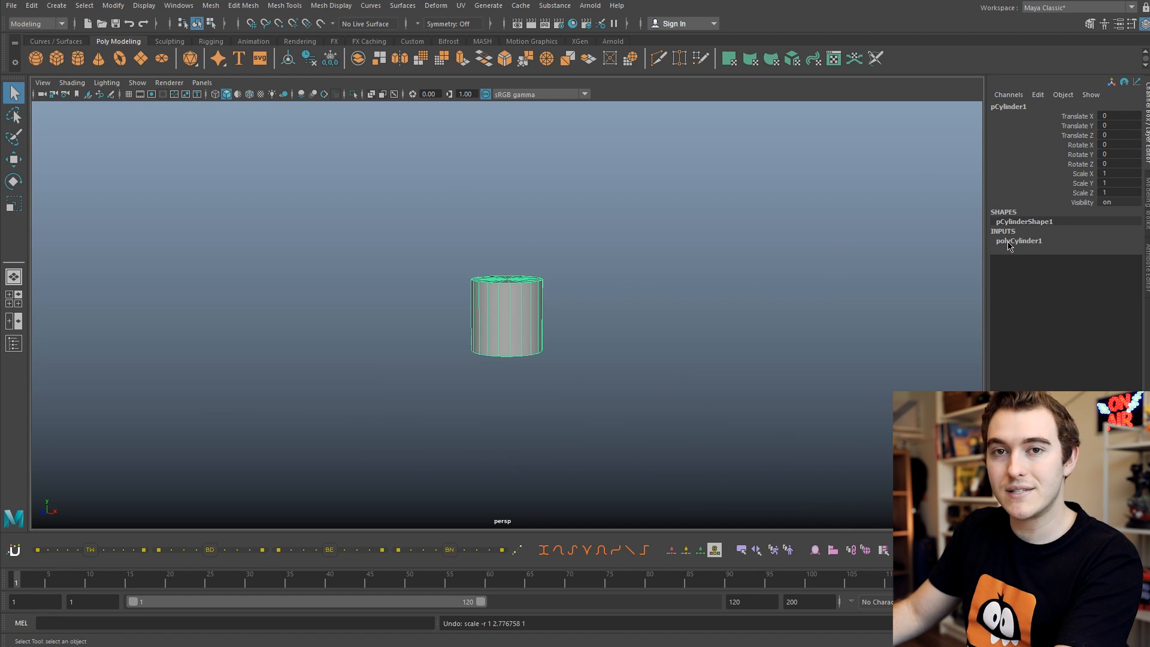
click(35, 59)
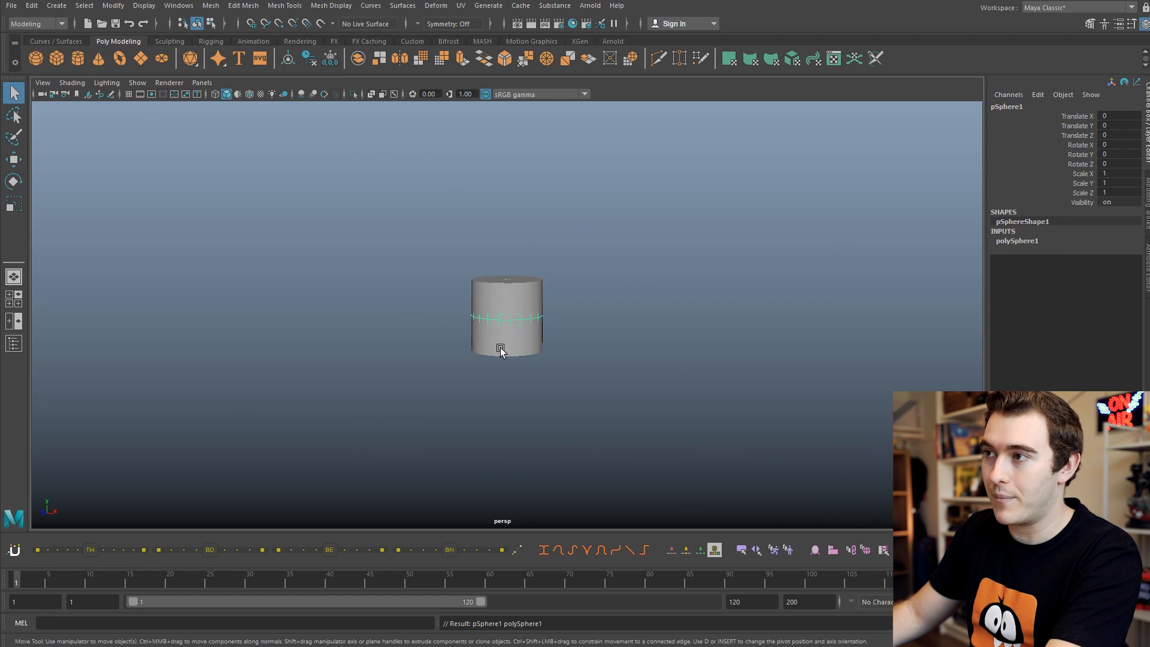
key(w)
drag(586, 323, 386, 307)
click(56, 58)
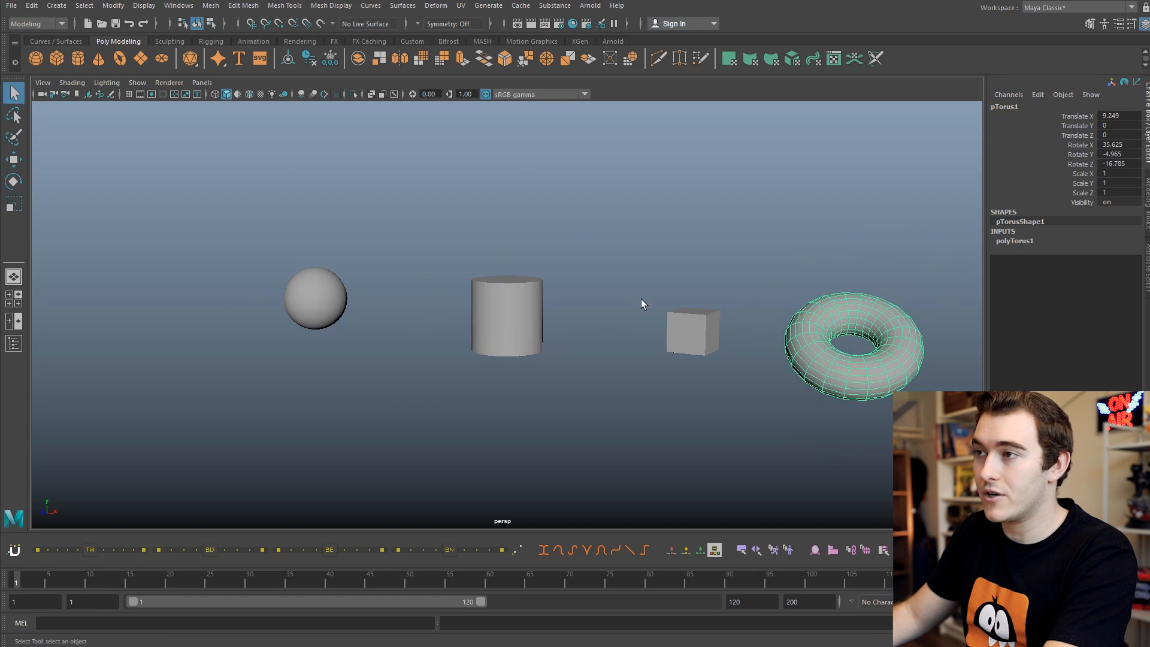
click(693, 252)
alt+middle_drag(693, 251, 635, 264)
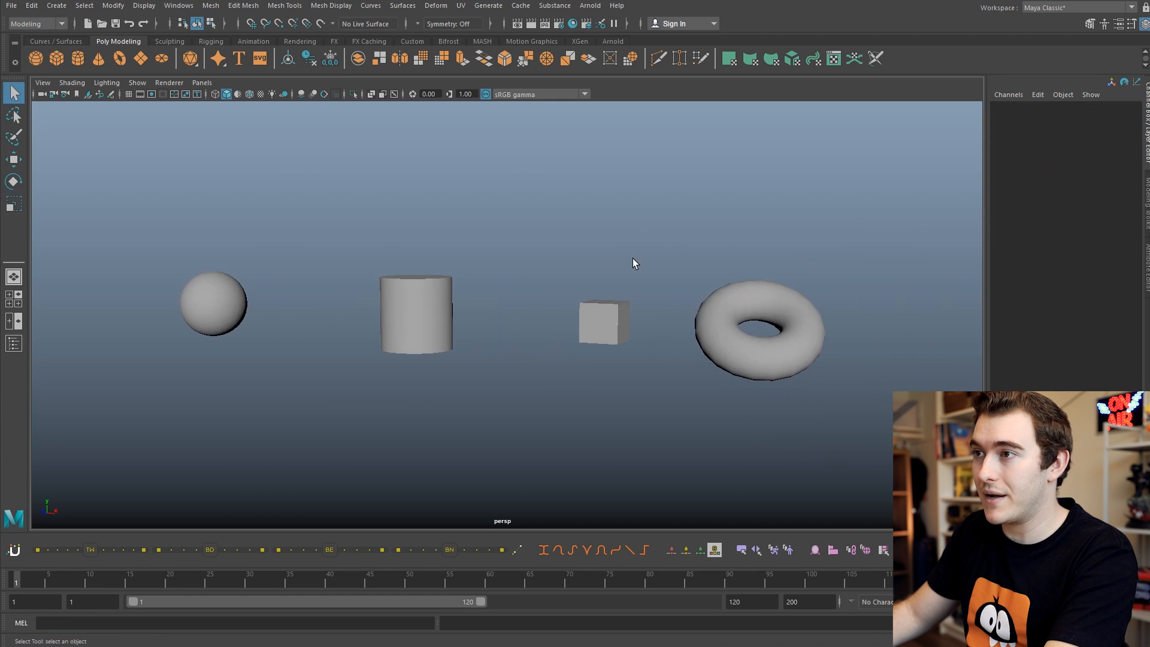
Step: Select each of the four primitives in turn and expand the sphere's polySphere1 creation inputs
click(219, 307)
click(419, 310)
click(608, 311)
click(768, 303)
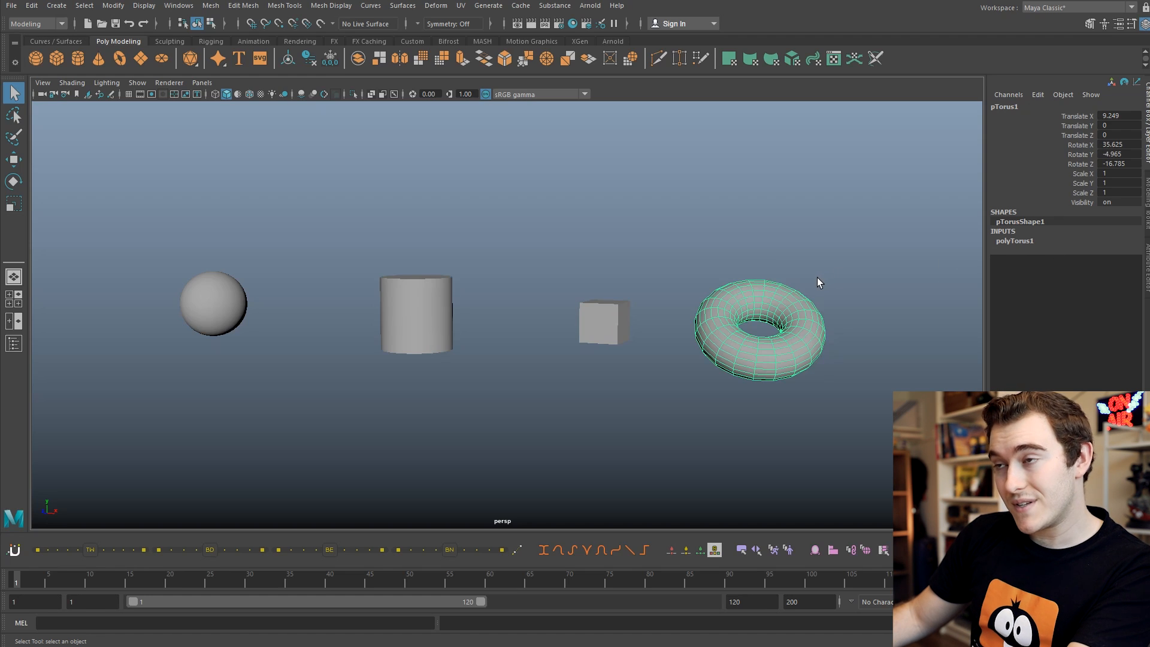
drag(210, 314, 210, 315)
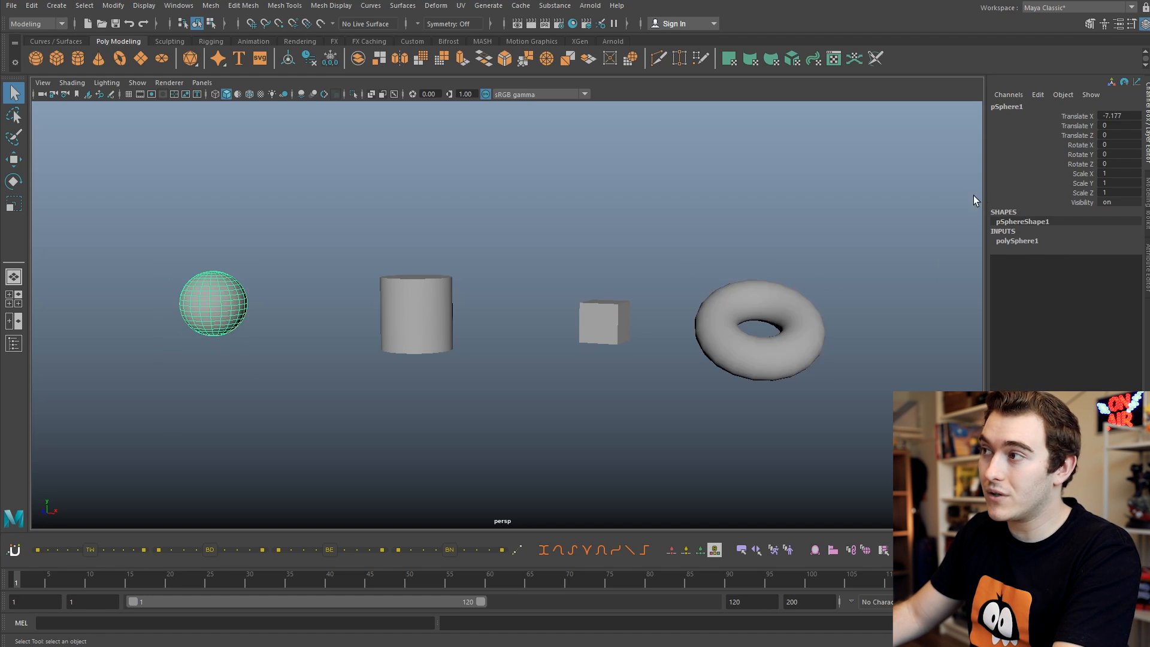
click(1019, 241)
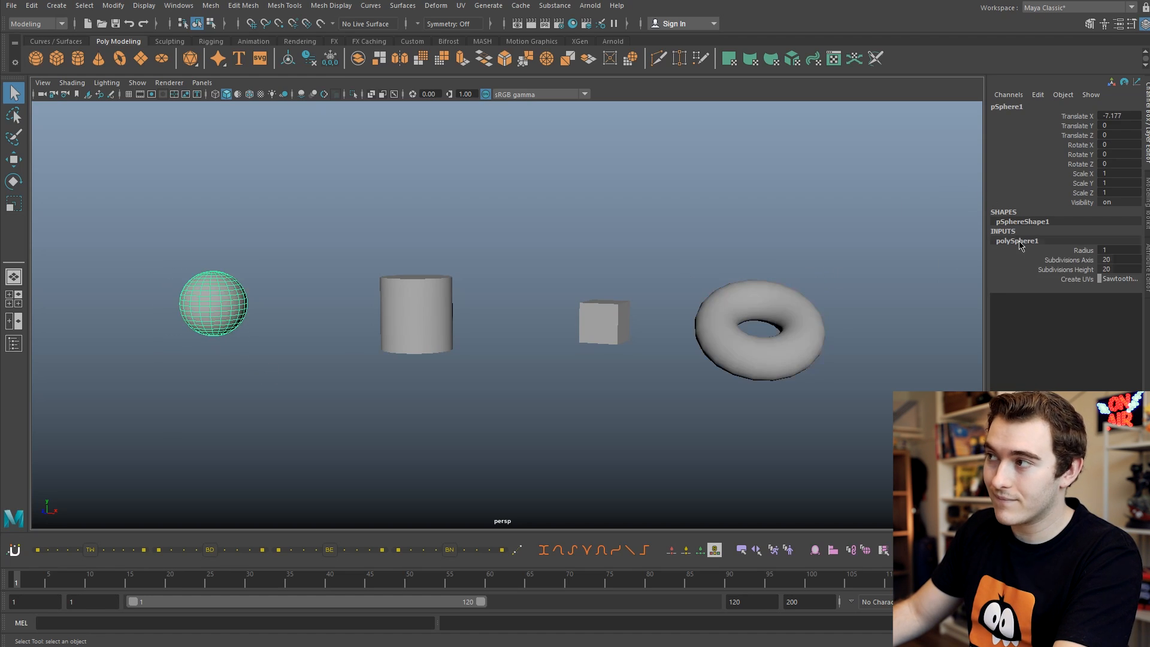
Step: Increase the sphere's Radius input to 3.7 and undo the change
click(1082, 251)
mouse_move(635, 258)
middle_down()
mouse_move(667, 258)
mouse_move(608, 260)
mouse_move(656, 252)
mouse_move(605, 272)
mouse_move(626, 272)
middle_up()
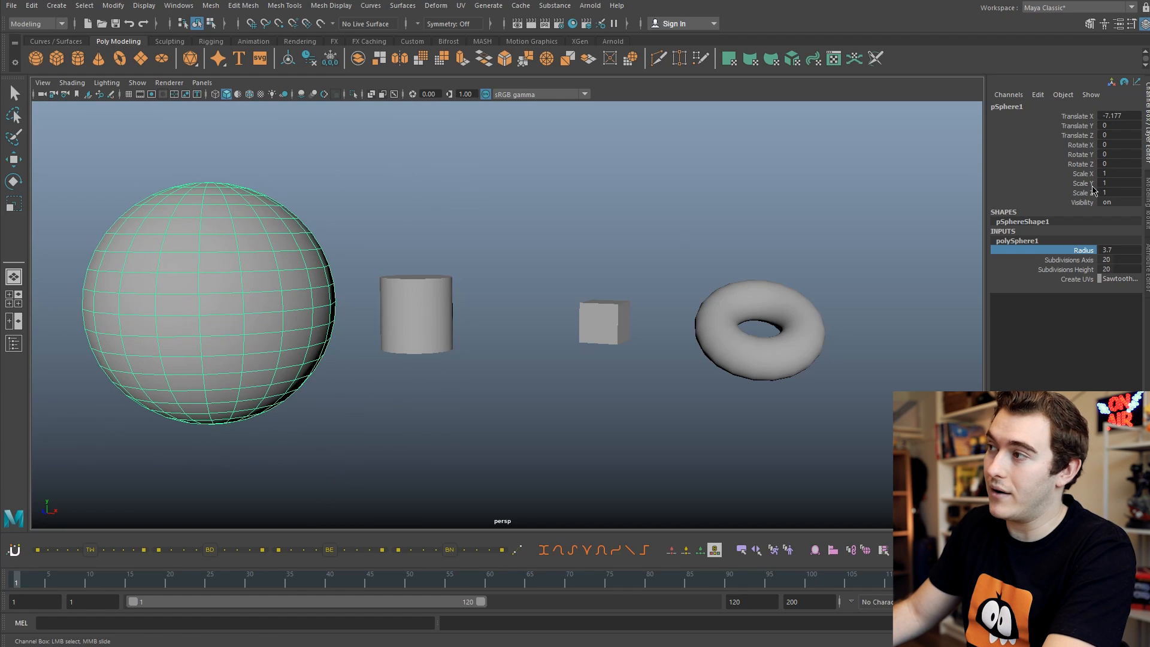
key(ctrl+z)
Step: Vary the sphere's Subdivisions Axis and Subdivisions Height inputs together
click(1069, 269)
ctrl+click(1070, 261)
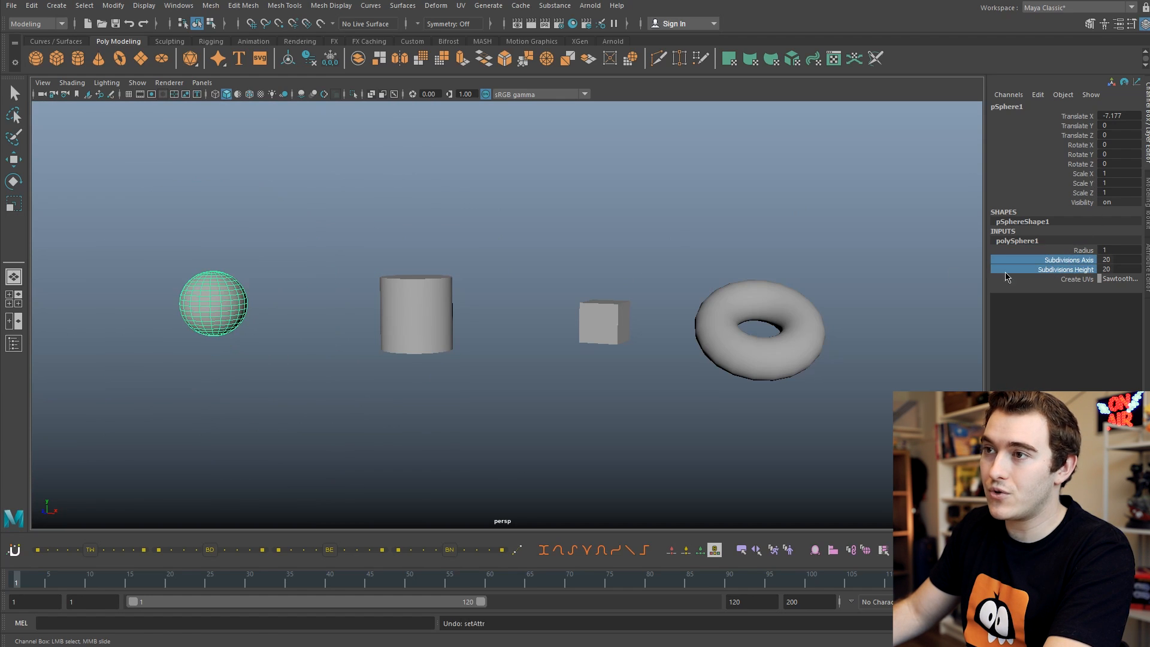
middle_drag(661, 282, 689, 256)
Step: Set the cylinder's Radius input to 4.2 and its Height to 2.4
click(448, 311)
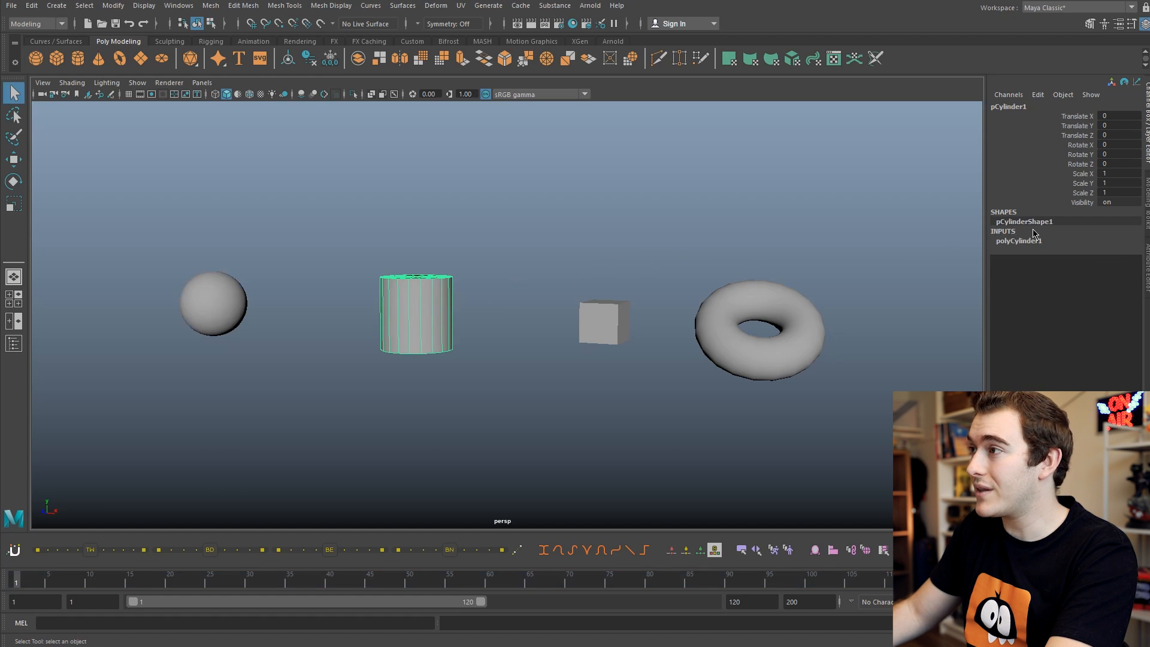
click(1020, 240)
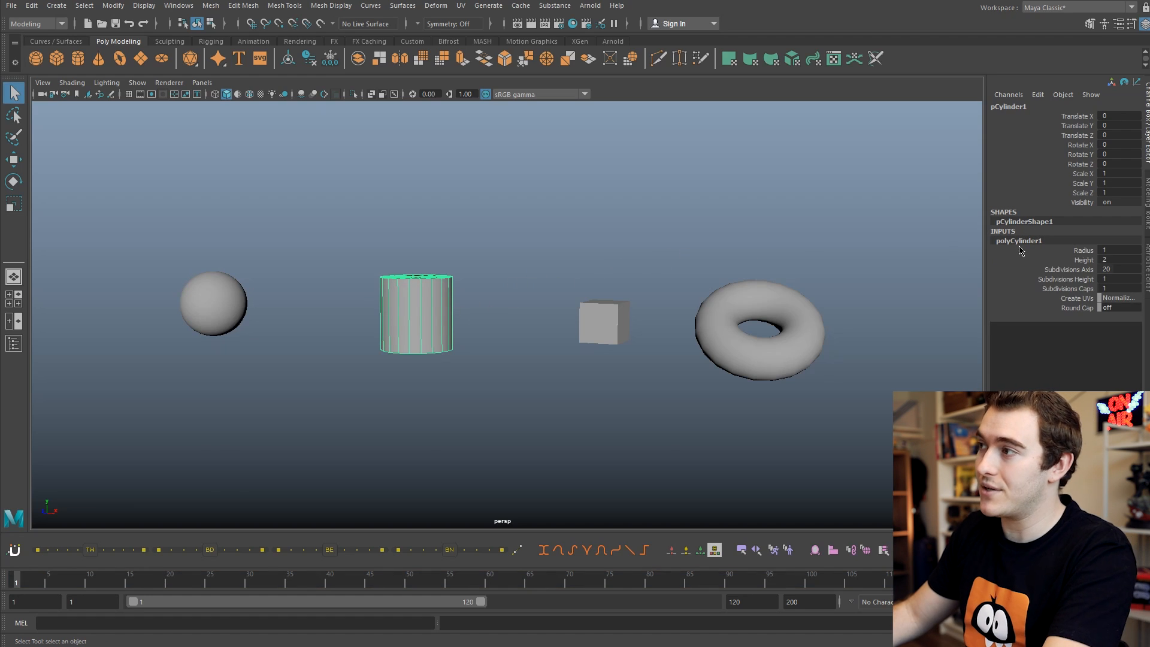
click(1067, 254)
middle_drag(789, 276, 853, 272)
click(1045, 261)
Step: Set the cylinder's Subdivisions Axis to 8 and Subdivisions Height to 5
click(1087, 269)
alt+drag(628, 271, 626, 287)
mouse_move(627, 286)
middle_down()
mouse_move(901, 254)
mouse_move(571, 281)
mouse_move(608, 280)
middle_up()
alt+drag(609, 280, 671, 305)
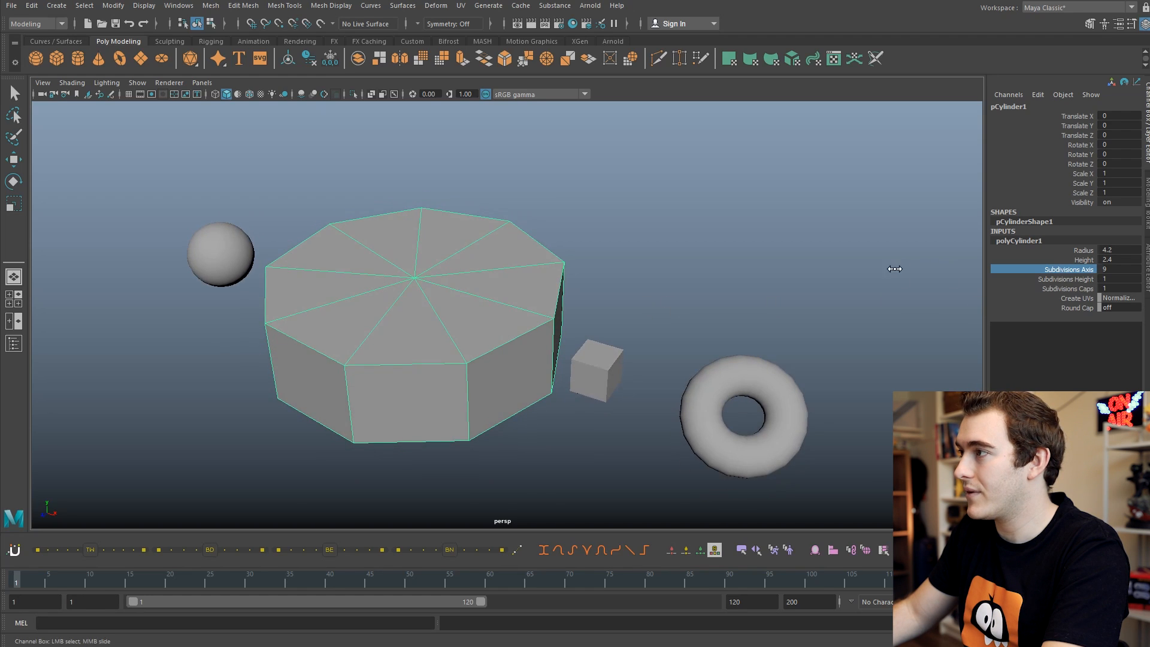
middle_drag(895, 269, 893, 271)
click(1057, 279)
middle_drag(593, 297, 616, 298)
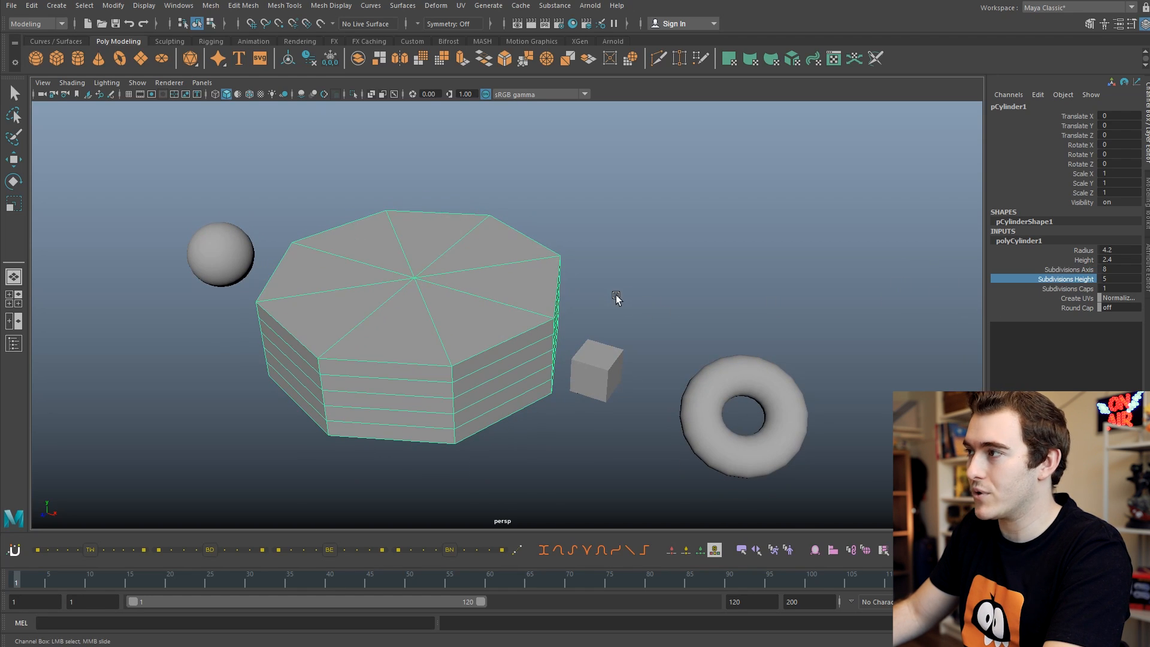
Step: Set the cylinder's Subdivisions Caps to 5 and turn on Round Cap
click(1045, 289)
middle_drag(770, 298, 695, 291)
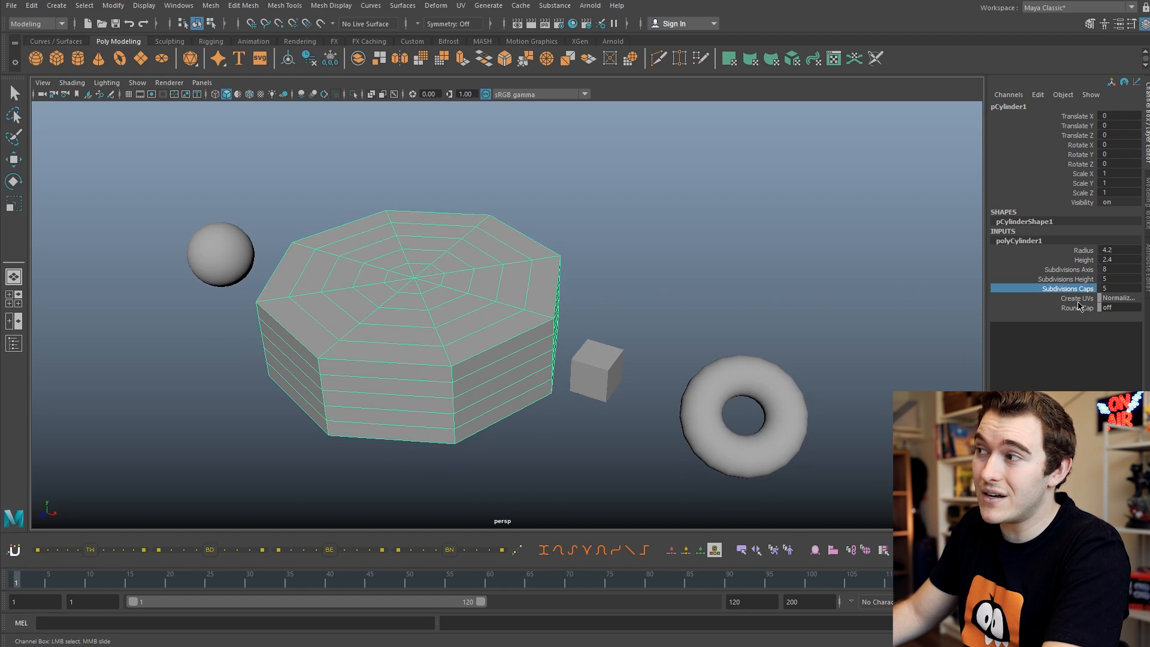
click(1114, 308)
click(1085, 308)
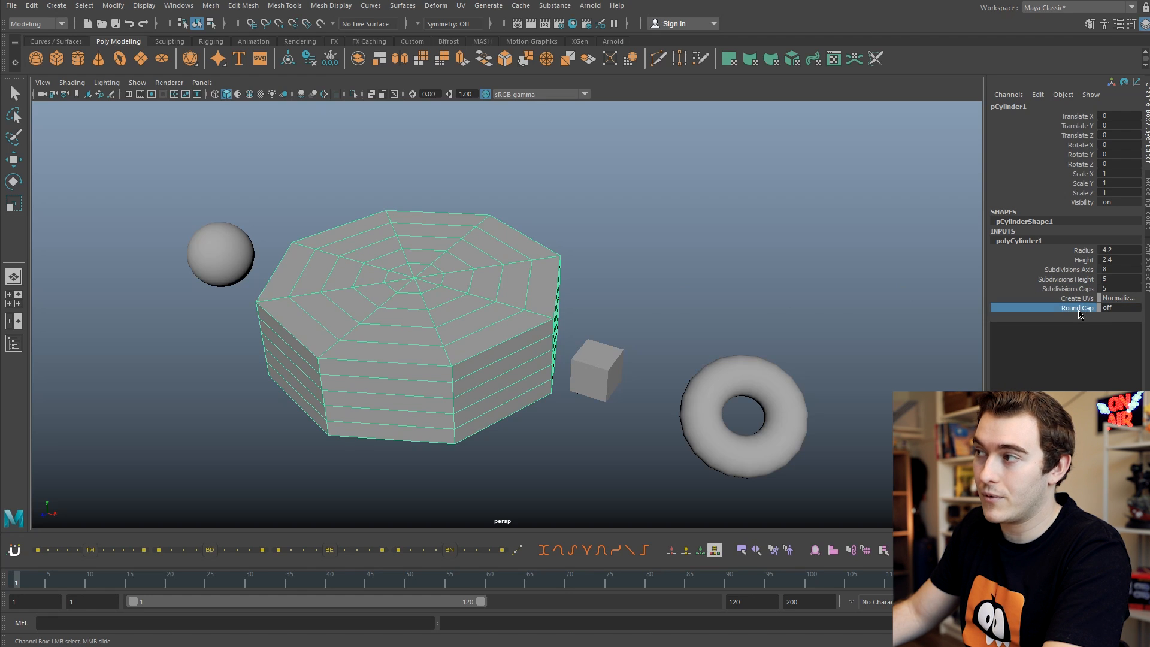
middle_drag(592, 275, 623, 275)
alt+drag(593, 319, 612, 261)
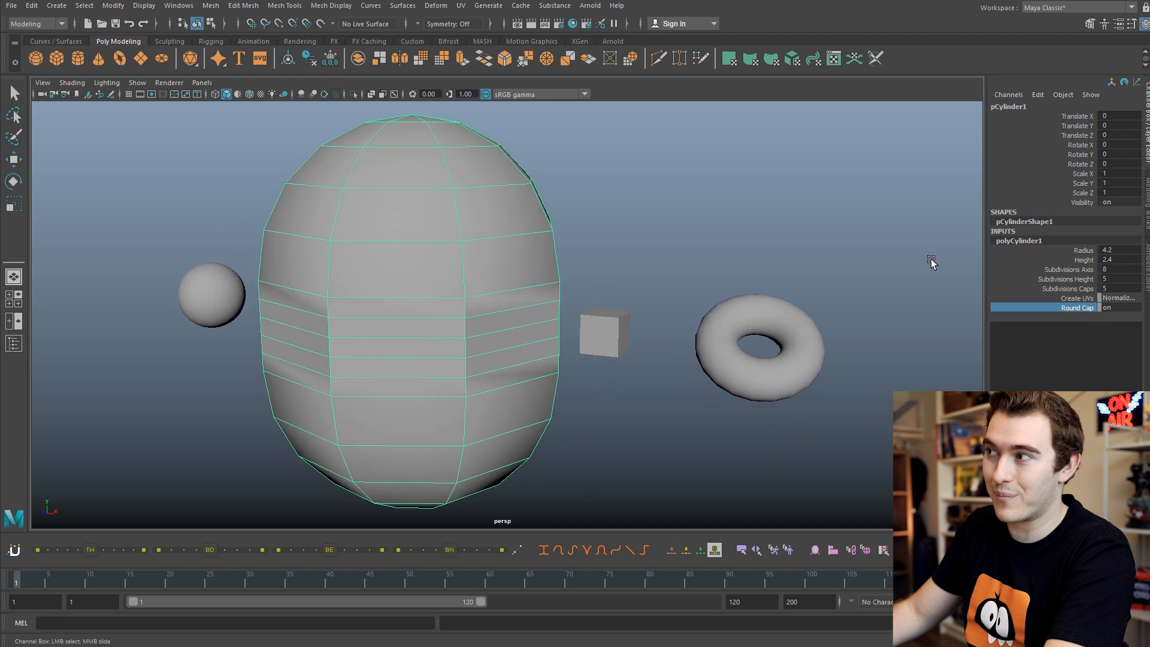
Step: Reduce the cylinder's Subdivisions Caps to 0 and toggle Round Cap off and on
click(1068, 290)
click(1067, 308)
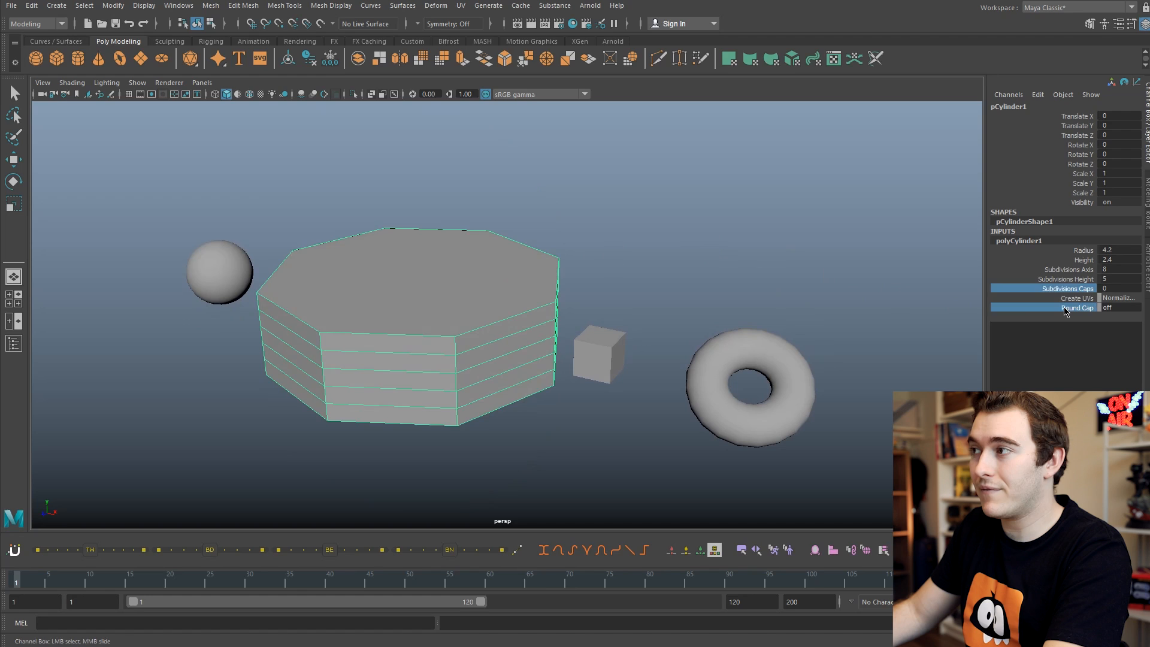
middle_drag(853, 269, 899, 265)
alt+drag(752, 299, 689, 289)
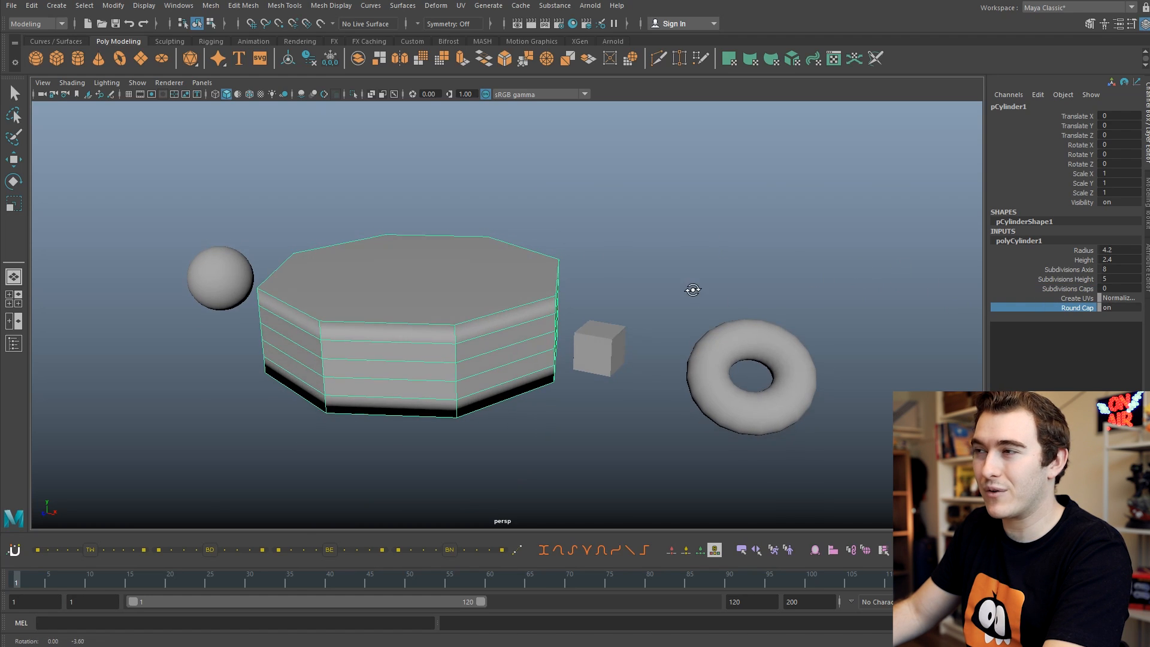
Step: Increase the rounded cylinder's Subdivisions Caps to 17 and its Height to 14.7
click(1013, 290)
middle_drag(663, 257, 754, 267)
click(1025, 261)
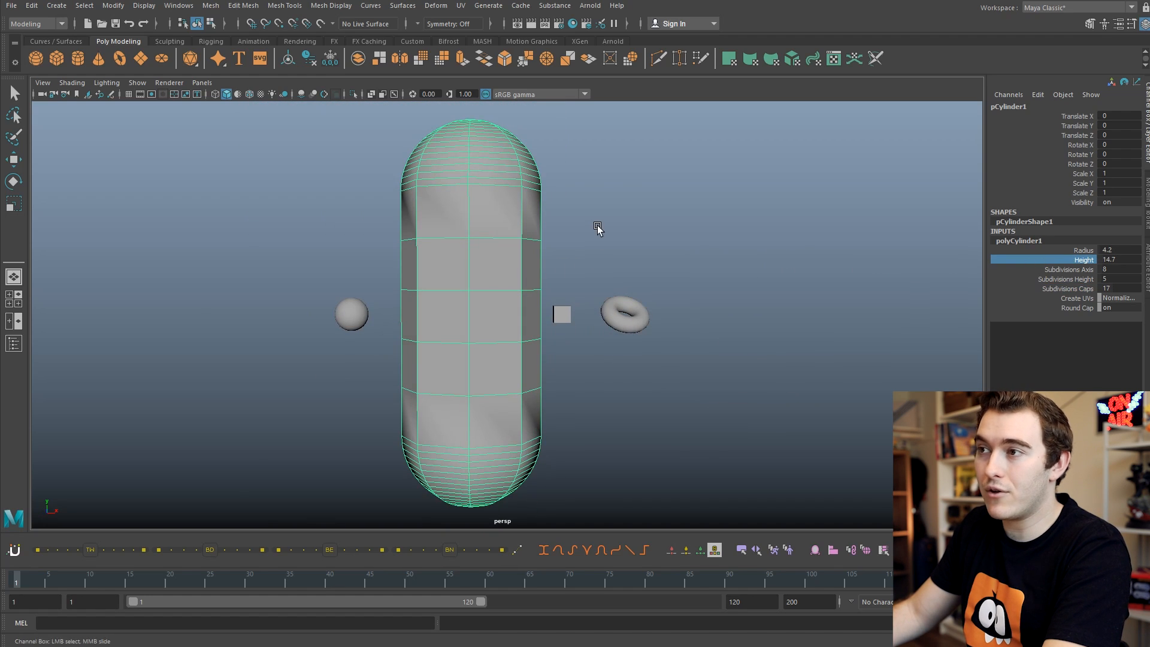
Step: Reselect the capsule-shaped cylinder, expand its polyCylinder1 inputs for viewing, and clear the selection
click(681, 261)
click(510, 243)
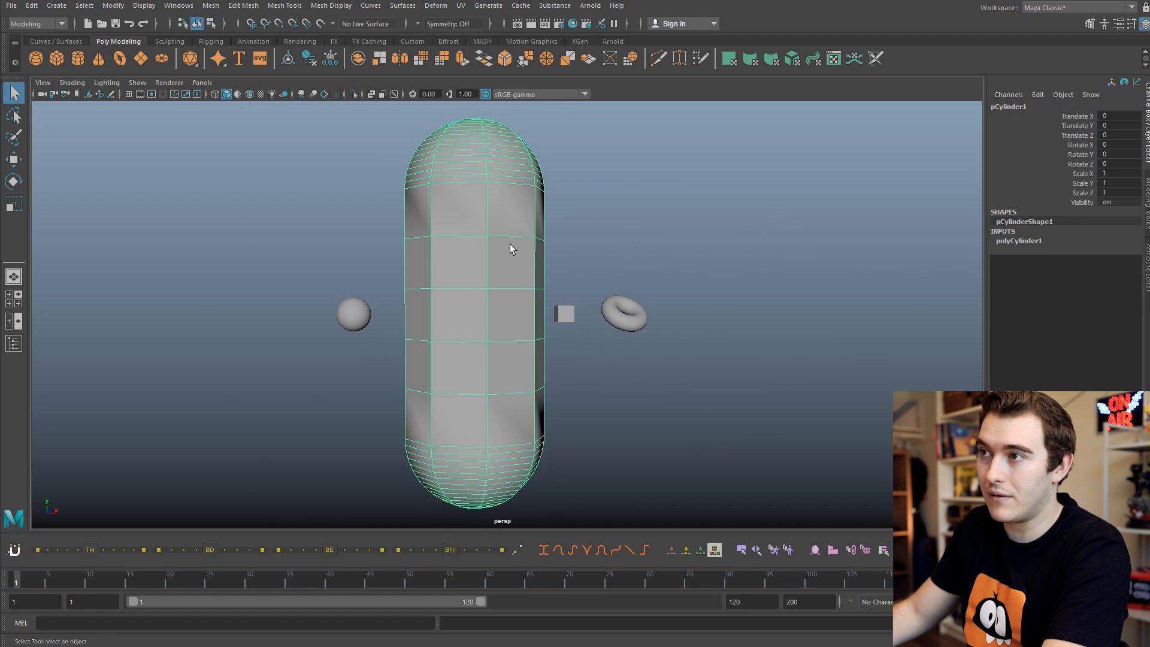
click(1054, 240)
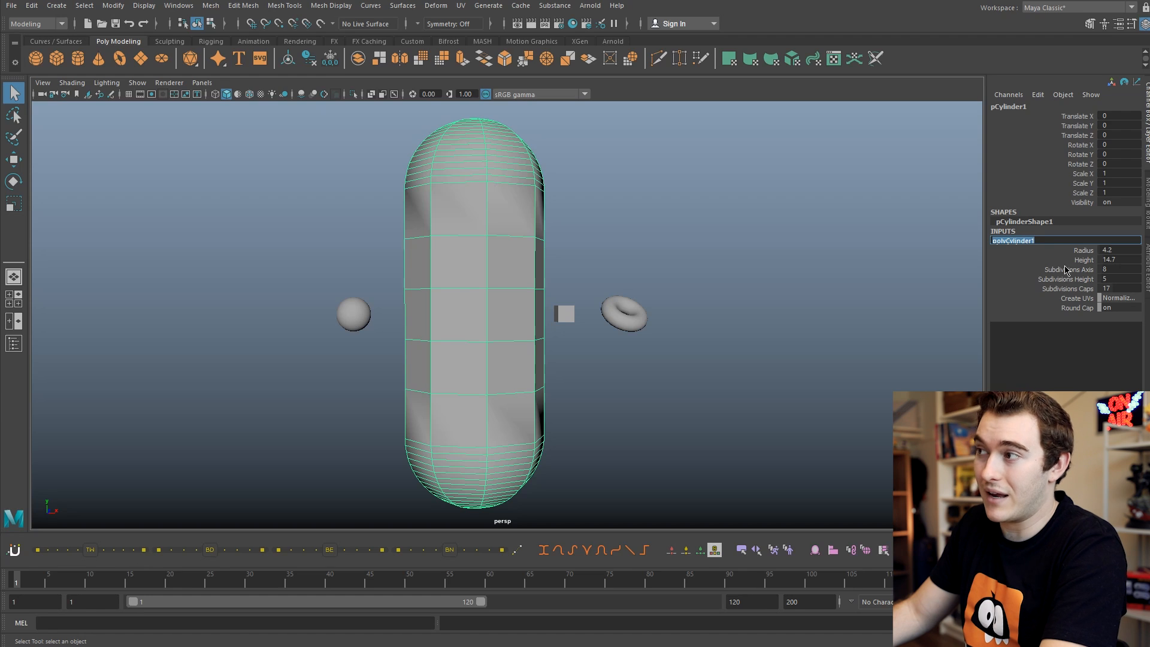
click(711, 234)
alt+drag(711, 233, 685, 235)
click(539, 238)
click(573, 239)
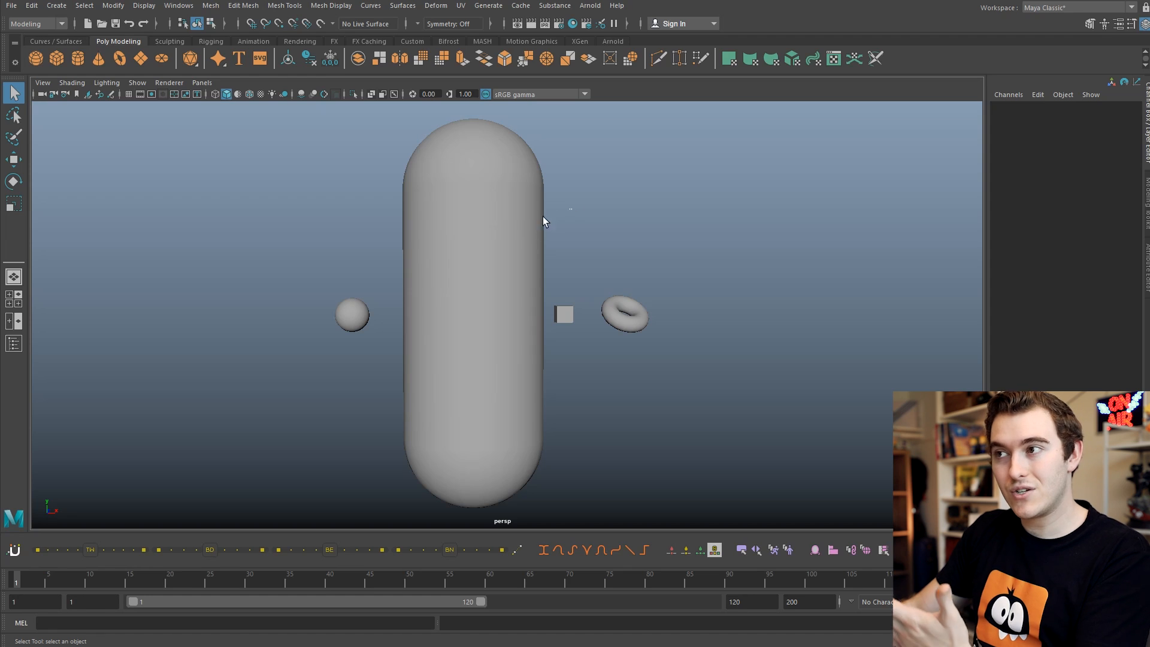
Step: Delete the capsule-shaped cylinder and leave the primitives scene for the character animation scene
click(527, 221)
key(Delete)
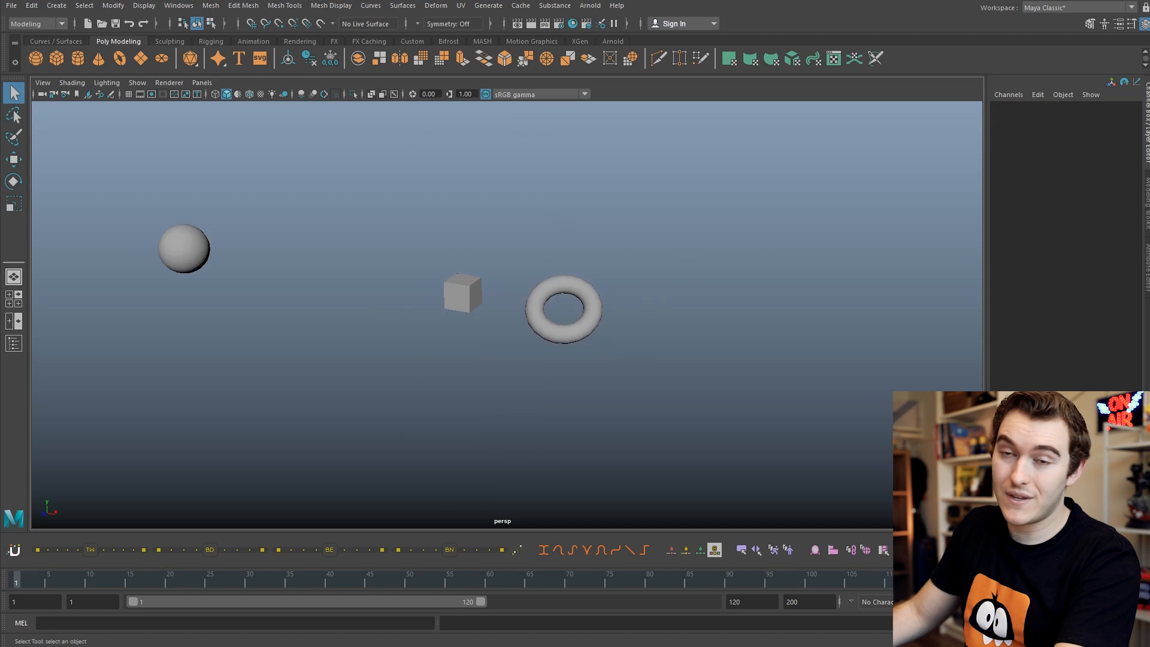
key(ctrl+n)
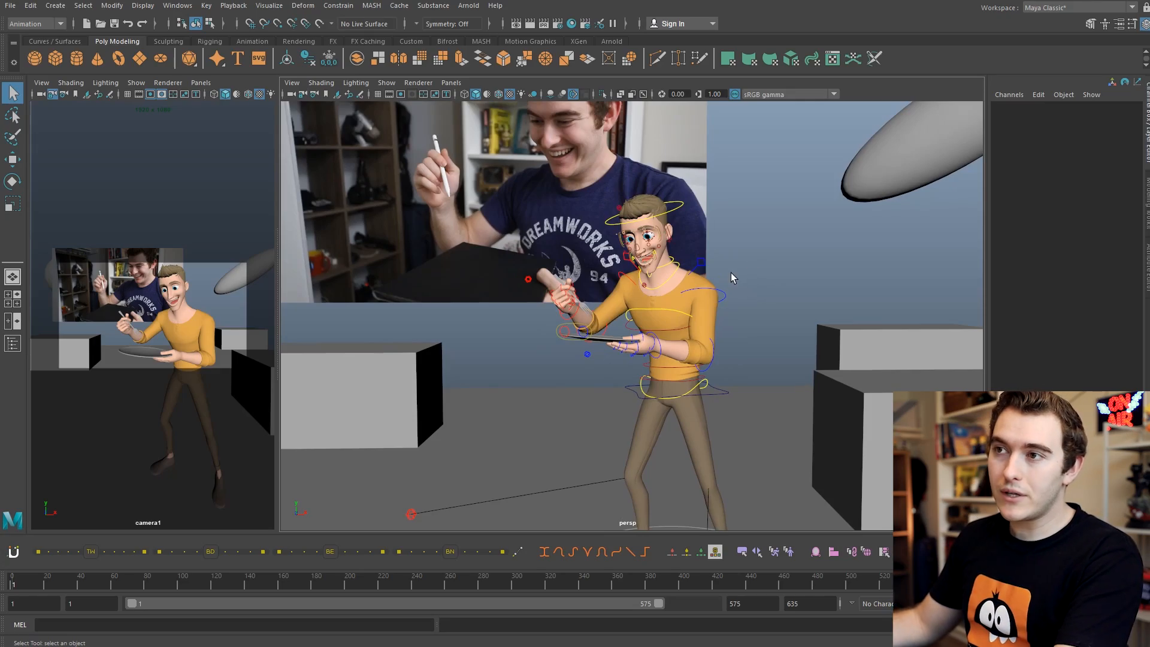
Step: Examine the posed character, the reference image and the background blocks from several angles in the perspective view
scroll(731, 275, up, 1)
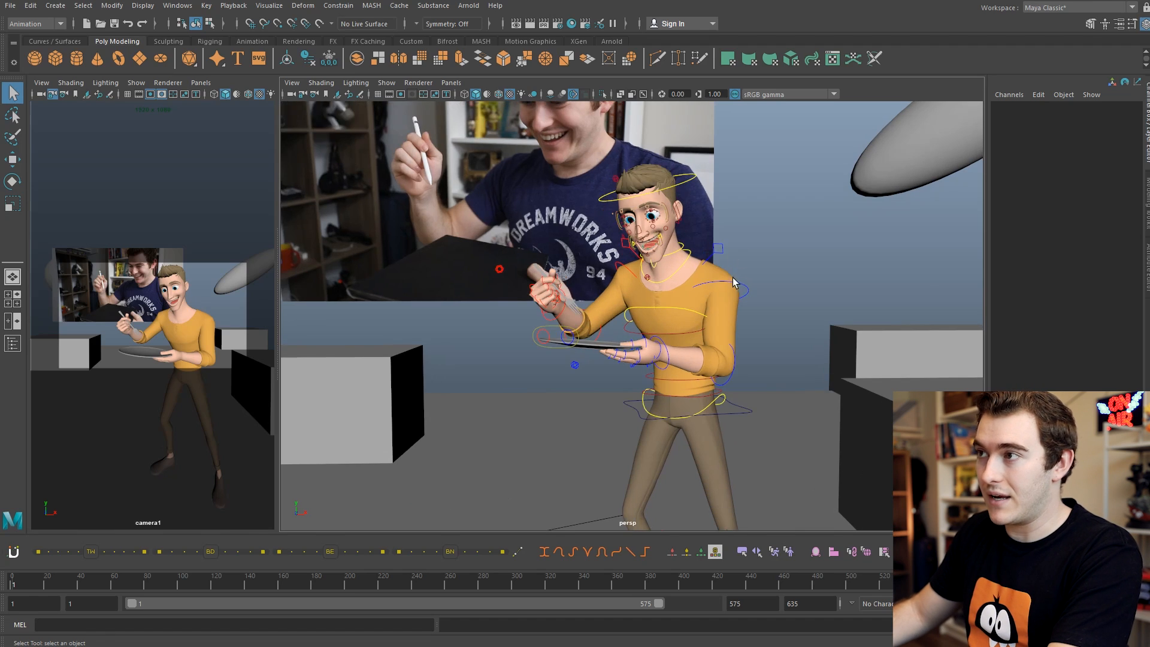
scroll(711, 284, down, 2)
alt+drag(707, 285, 710, 285)
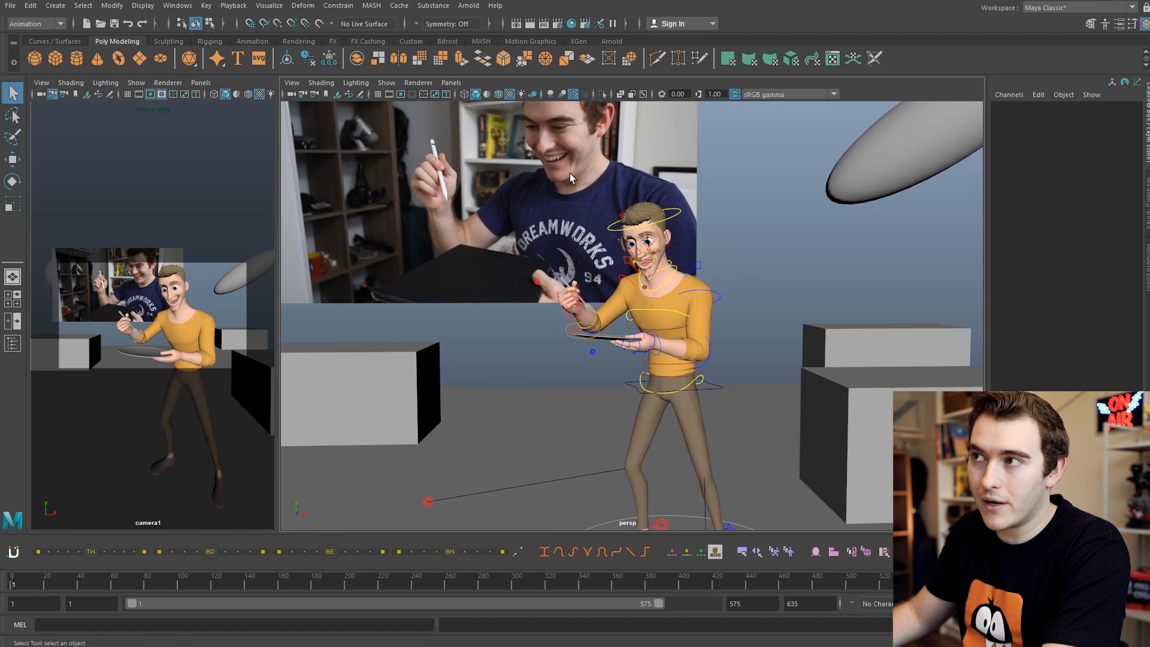
drag(580, 186, 580, 186)
click(829, 137)
alt+drag(756, 189, 807, 211)
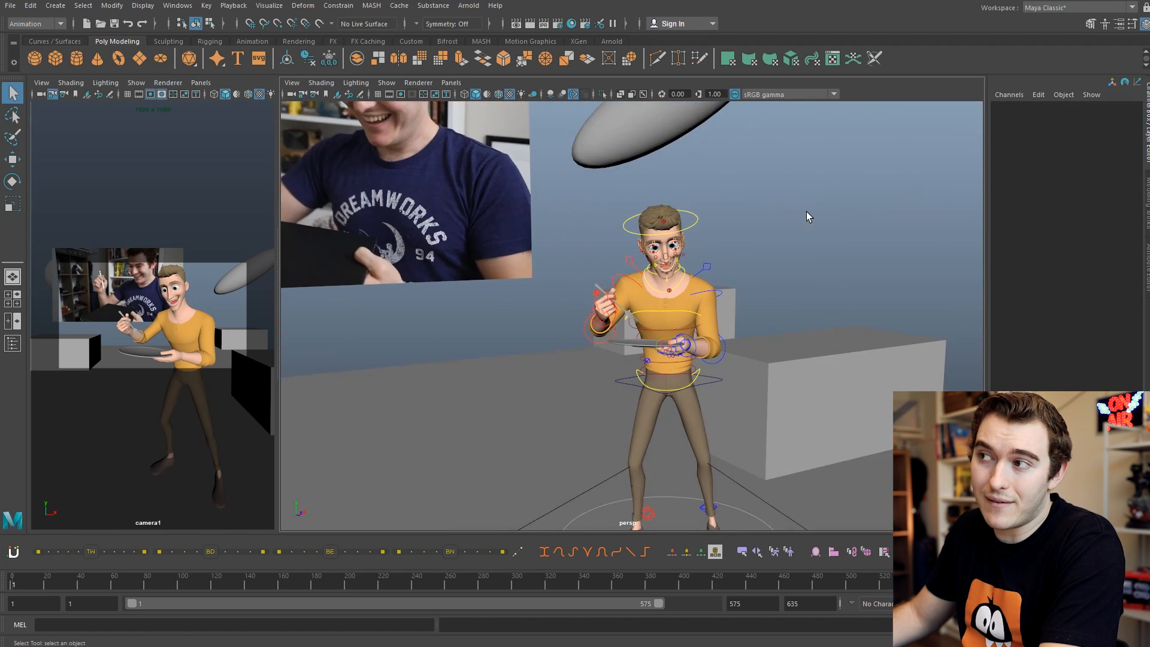
alt+right_drag(735, 249, 719, 249)
mouse_move(719, 249)
alt+mouse_down()
mouse_move(672, 264)
mouse_move(713, 268)
alt+mouse_up()
scroll(709, 273, up, 8)
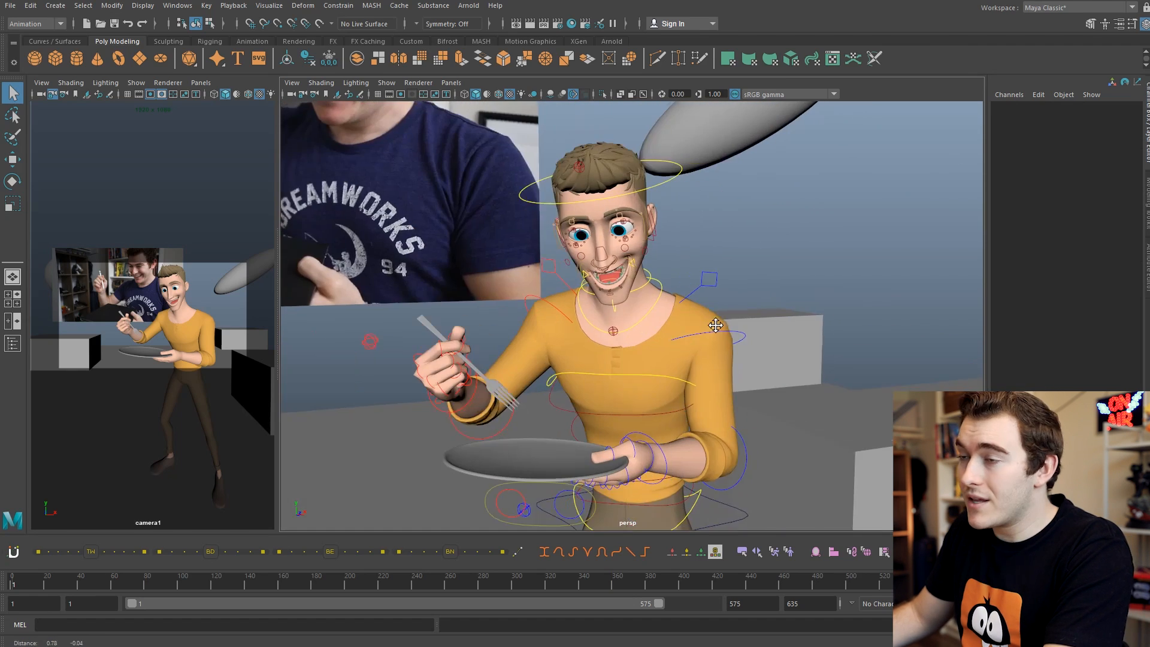
Step: Maximize the perspective view and frame the character's upper body
key(space)
alt+right_drag(729, 282, 680, 285)
alt+drag(680, 285, 695, 308)
alt+right_drag(798, 293, 707, 308)
alt+drag(707, 309, 655, 303)
Step: Box-select the character's arm controls and plate together with the background blocks, and clear the selection
drag(645, 205, 489, 468)
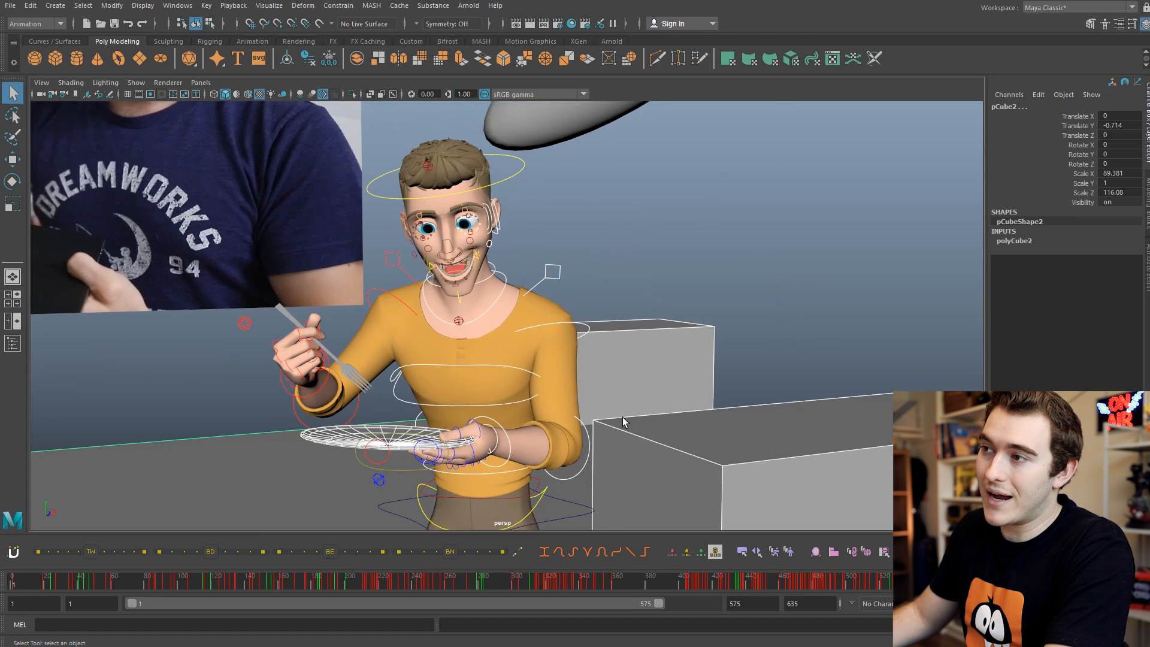
alt+right_drag(747, 325, 698, 393)
alt+drag(699, 394, 749, 374)
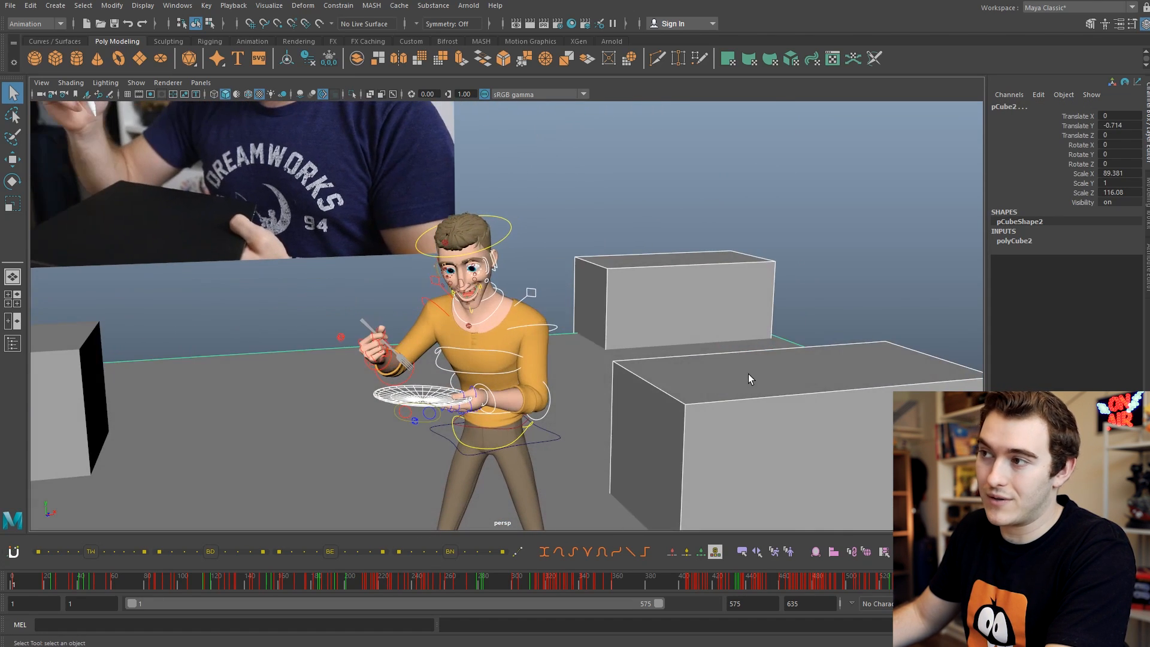
key(w)
alt+right_drag(806, 313, 596, 342)
alt+drag(595, 341, 702, 331)
key(q)
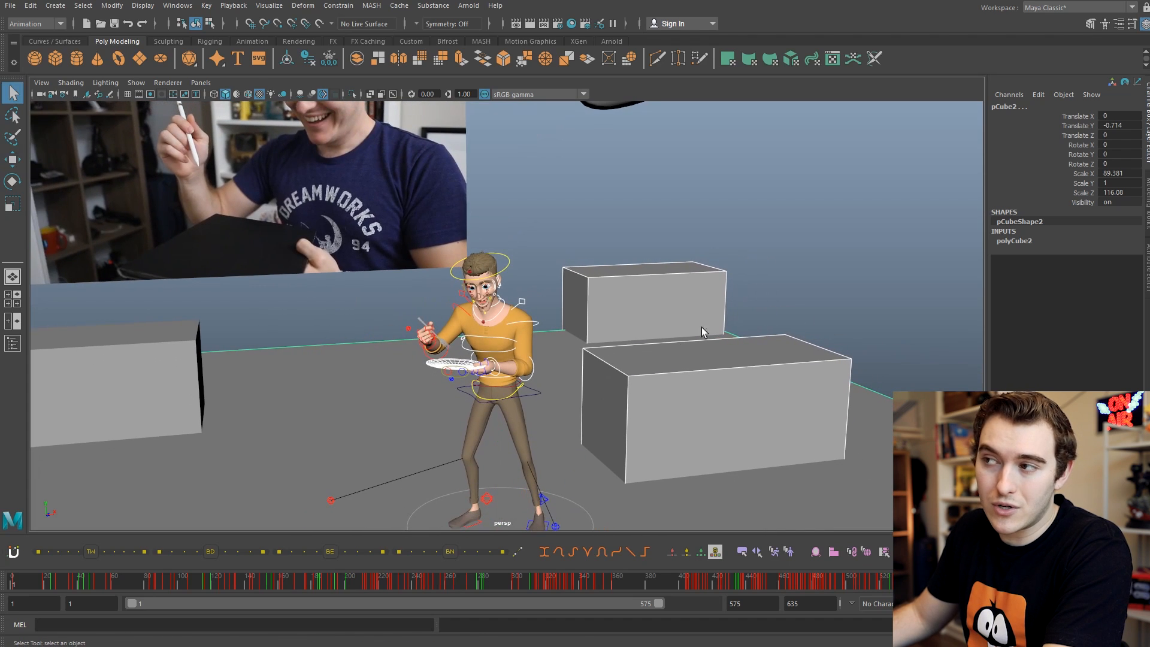
click(696, 250)
Step: Select all the set geometry around the character: the floor, the three blocks and the two rounded shapes above
alt+right_drag(696, 250, 749, 273)
alt+drag(549, 327, 601, 333)
alt+right_drag(602, 336, 335, 401)
alt+drag(617, 366, 586, 376)
alt+middle_drag(586, 376, 680, 305)
alt+right_drag(680, 306, 631, 326)
mouse_move(631, 325)
alt+mouse_down()
mouse_move(623, 336)
mouse_move(611, 329)
mouse_move(633, 310)
alt+mouse_up()
alt+middle_drag(633, 311, 555, 310)
drag(673, 213, 593, 293)
click(354, 279)
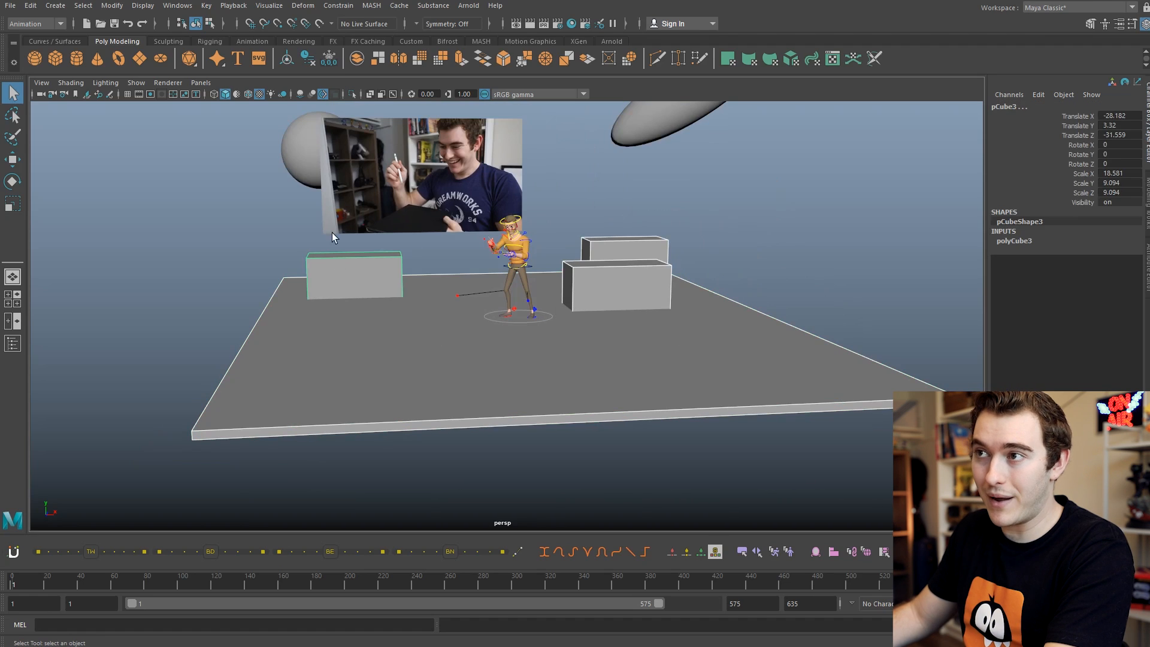
click(300, 161)
shift+click(617, 133)
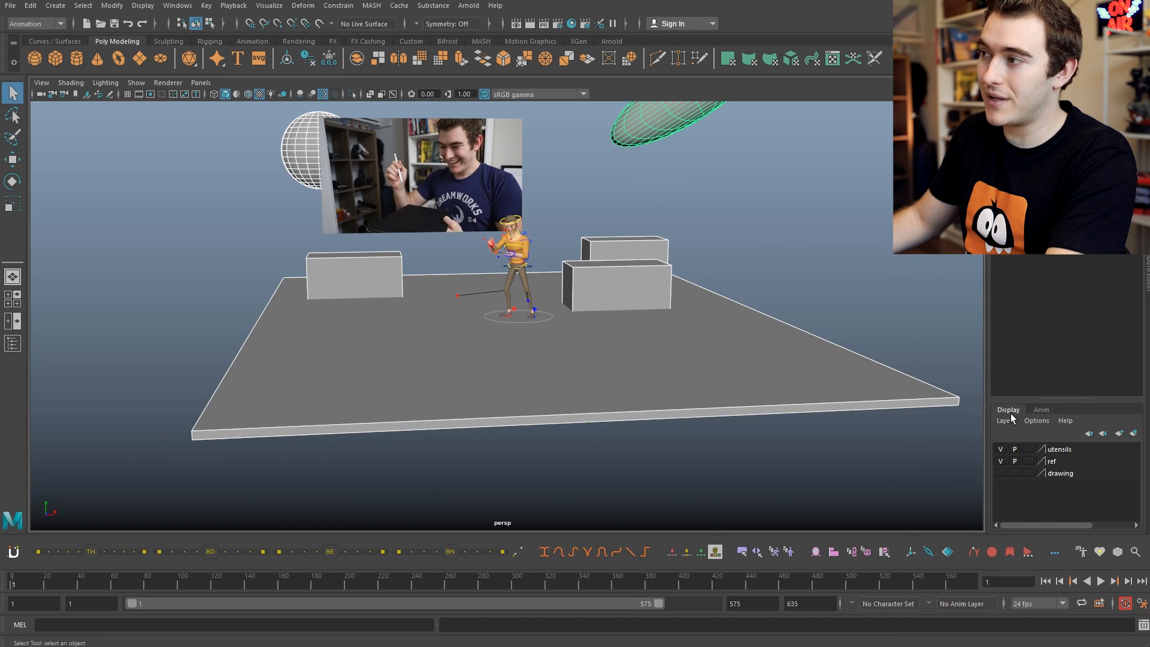
Step: Create a display layer from the selected set geometry and name it BG
click(1007, 421)
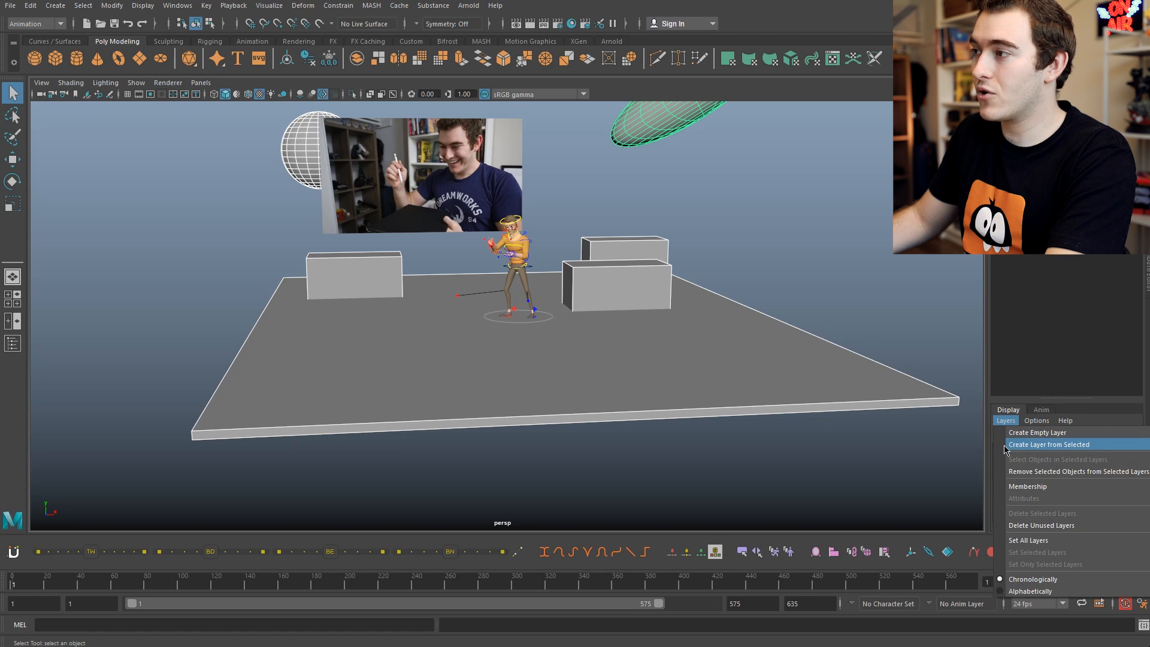
click(1014, 446)
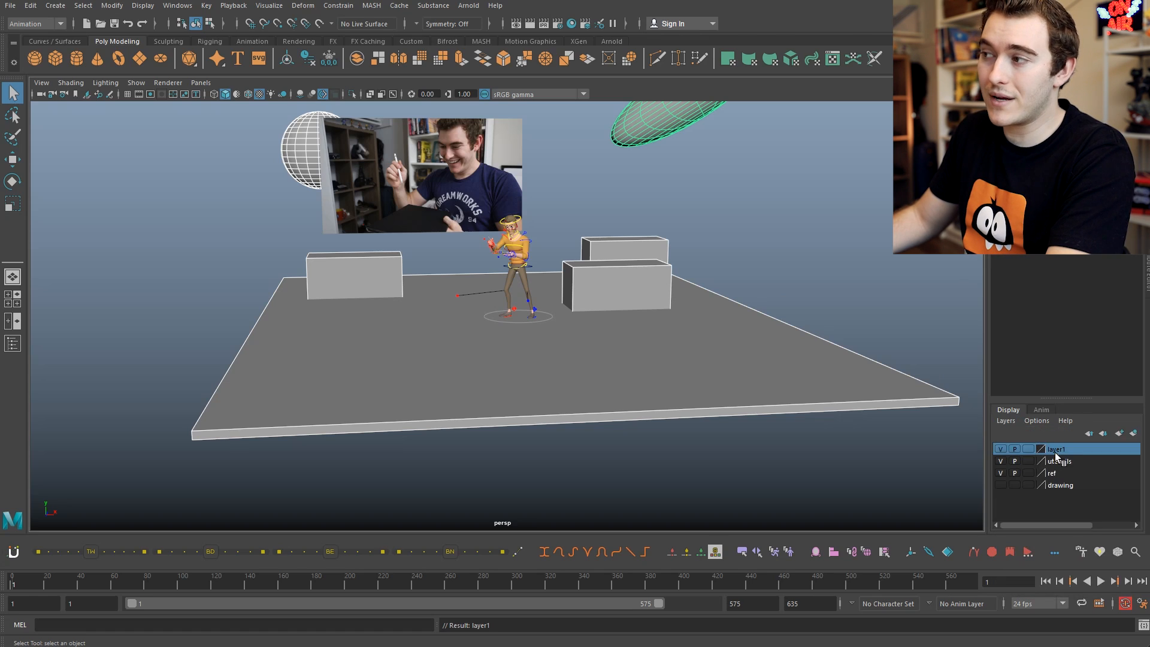
double_click(1056, 450)
drag(855, 303, 568, 278)
text(BG)
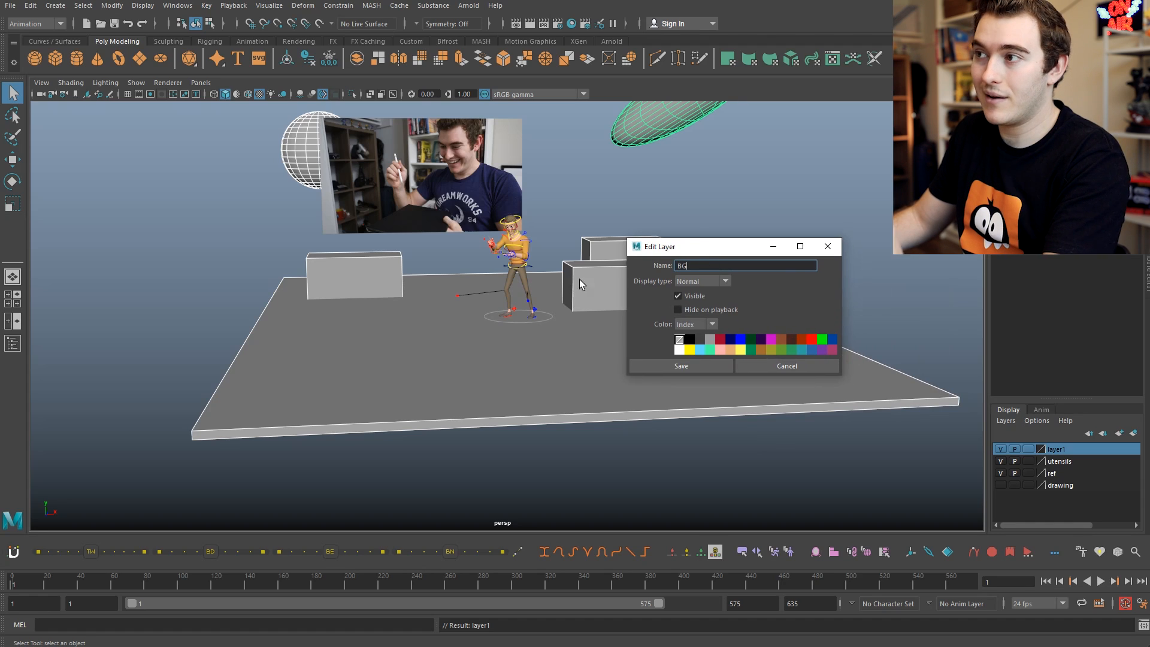
click(709, 363)
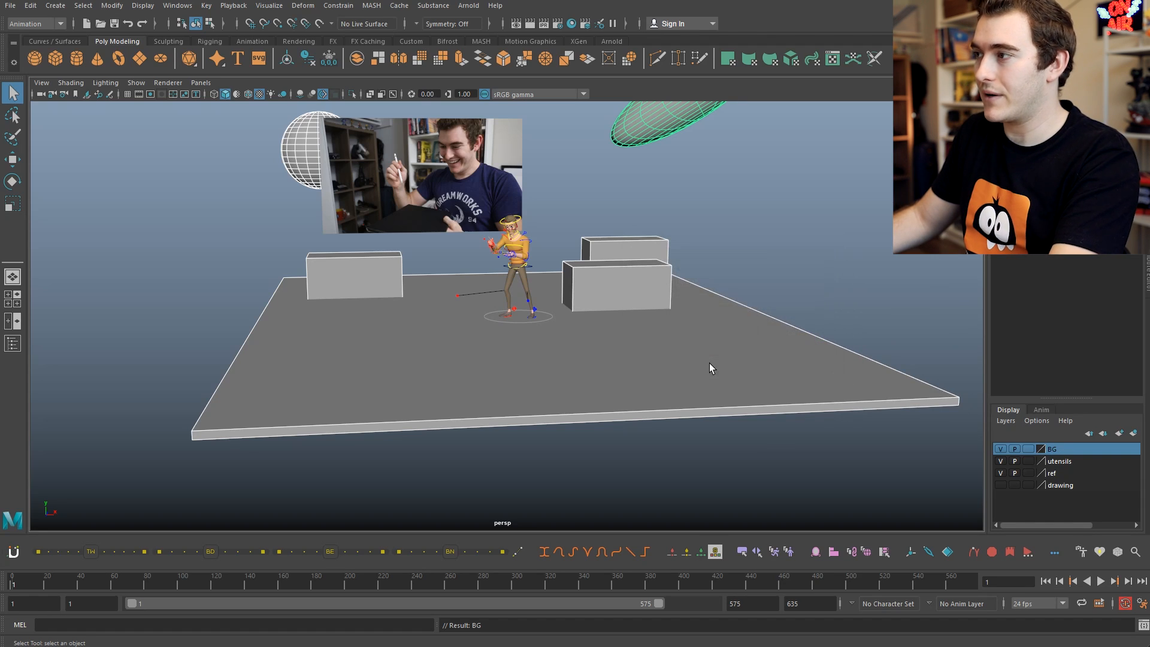
Step: Deselect the set geometry and toggle the BG layer's visibility off and back on
click(785, 251)
scroll(613, 256, up, 6)
alt+middle_drag(613, 256, 532, 372)
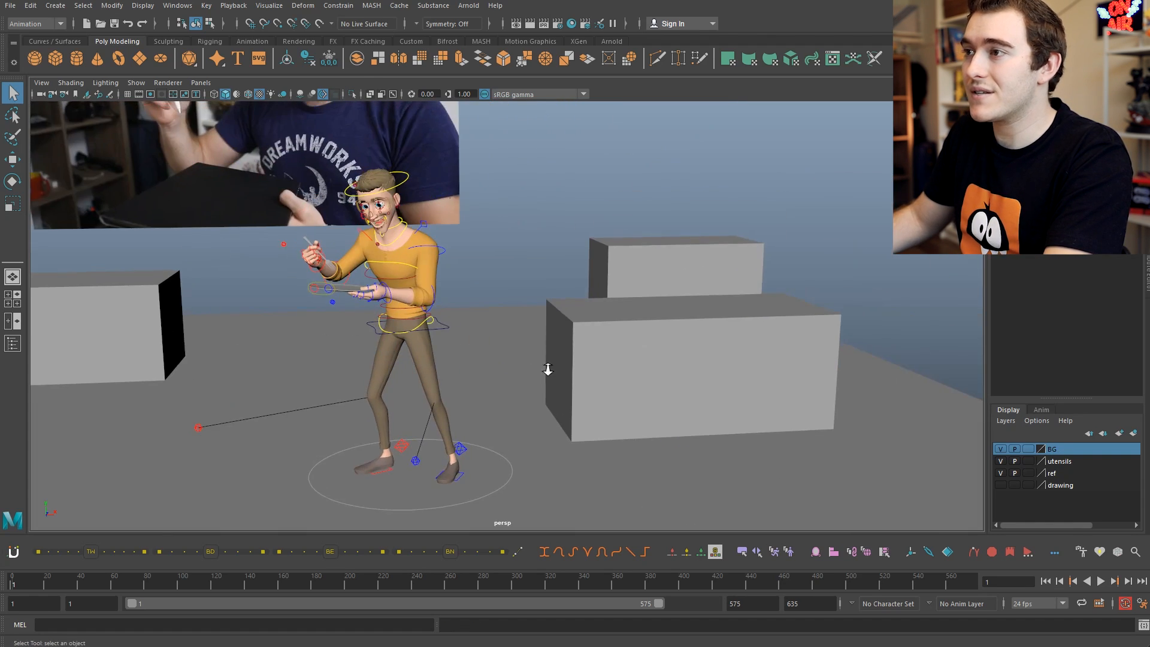
alt+drag(532, 373, 440, 307)
click(402, 412)
click(613, 250)
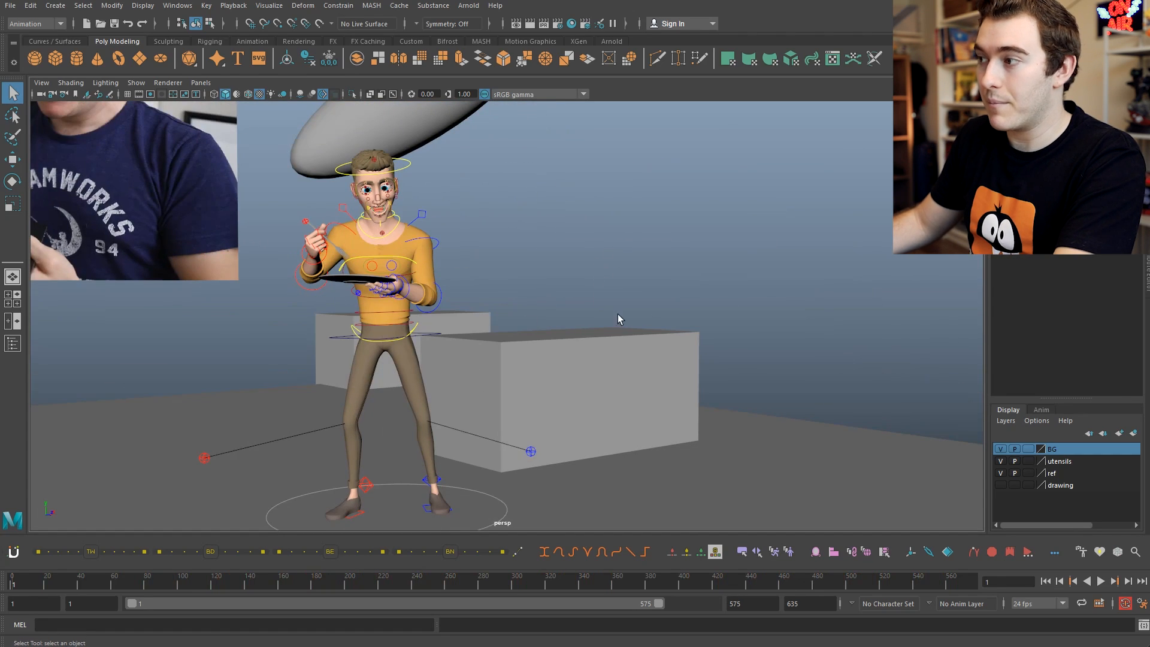
click(1001, 450)
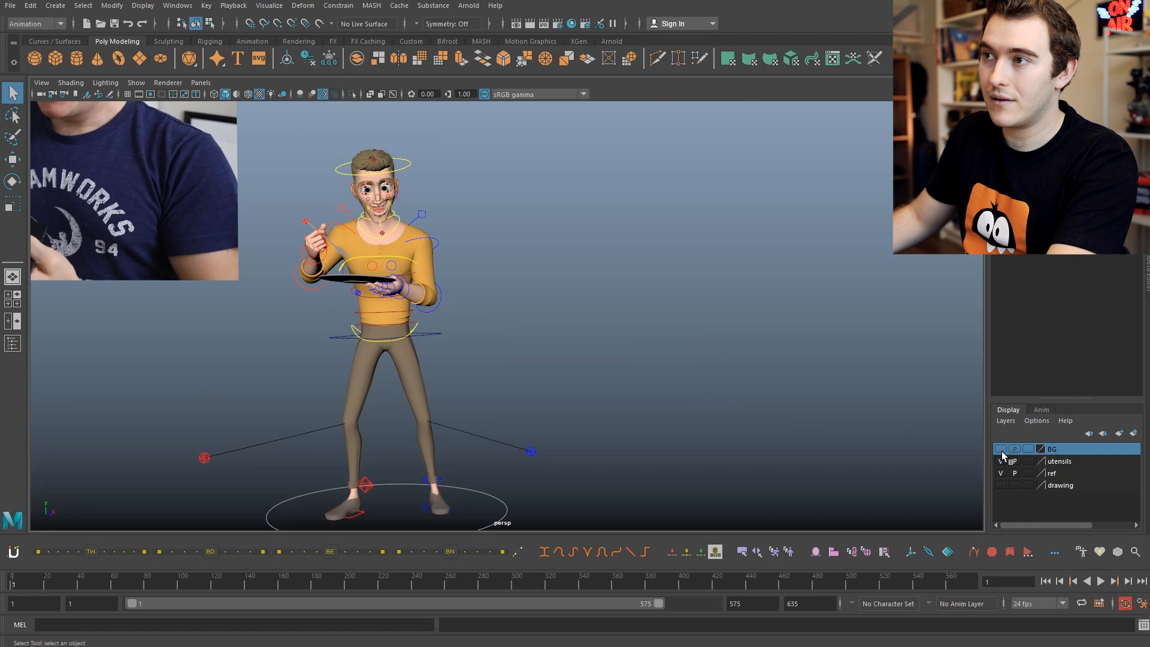
click(1001, 450)
click(1001, 450)
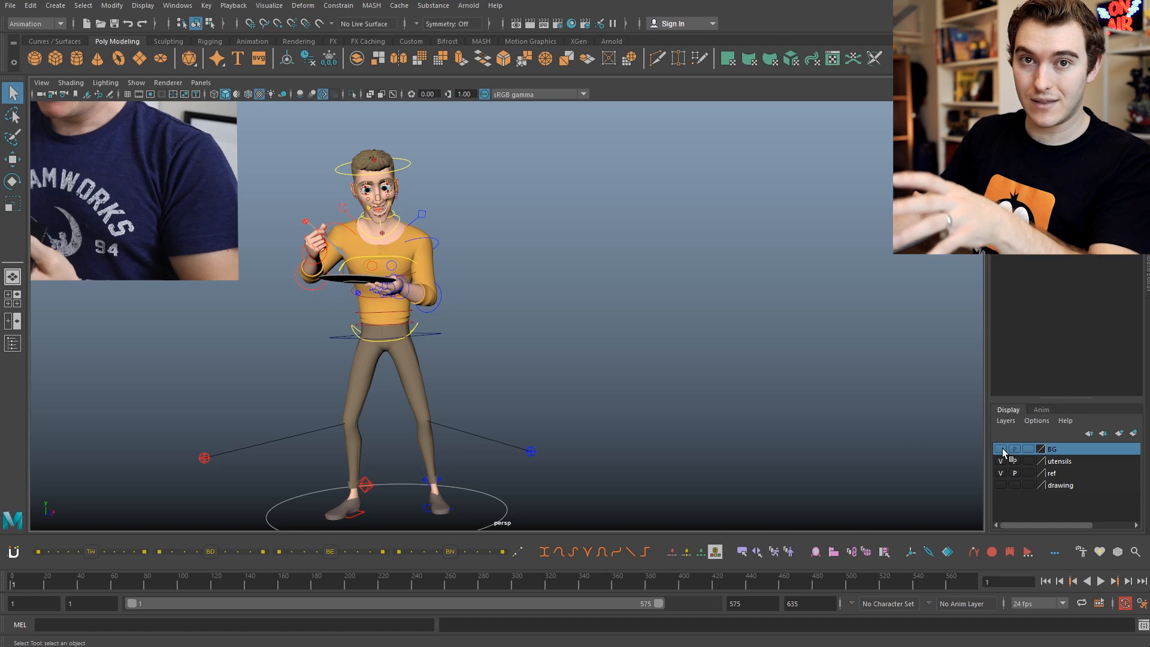
click(1000, 449)
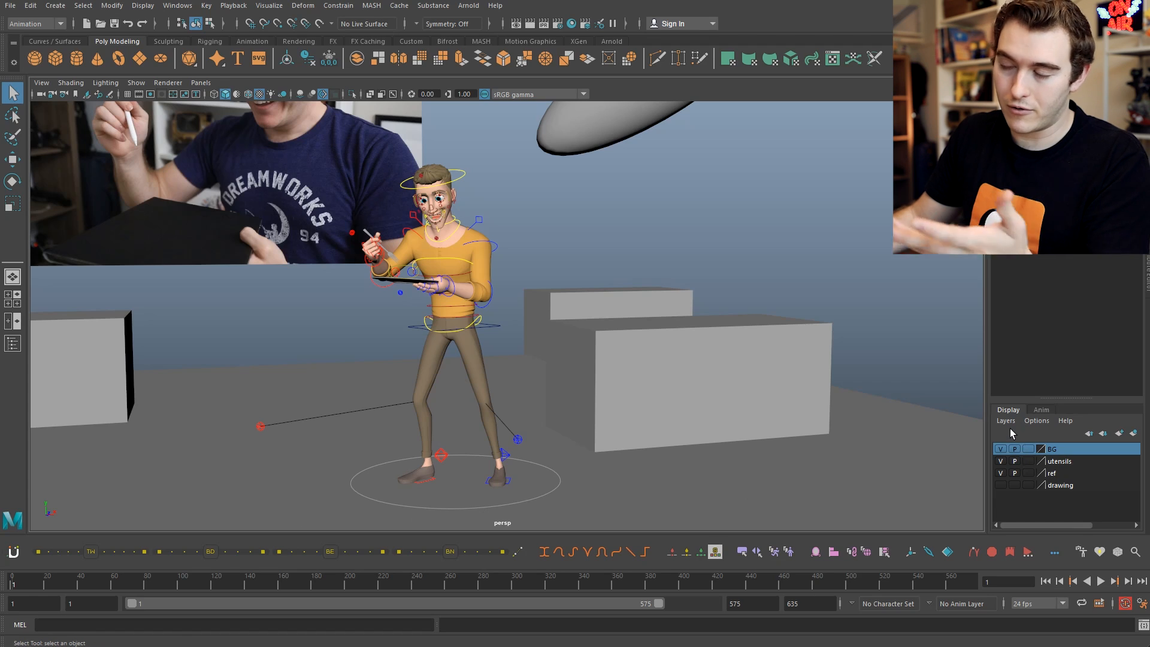
Step: Turn off the BG layer's playback visibility, play the animation, and return to frame 1
click(1016, 448)
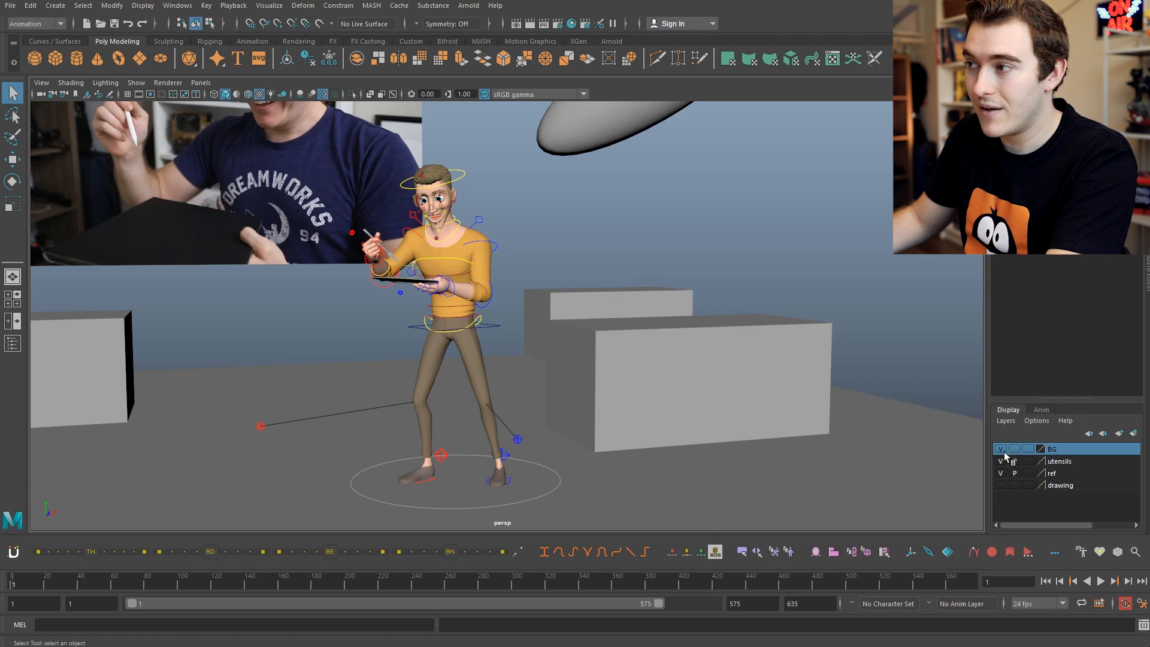
key(alt+v)
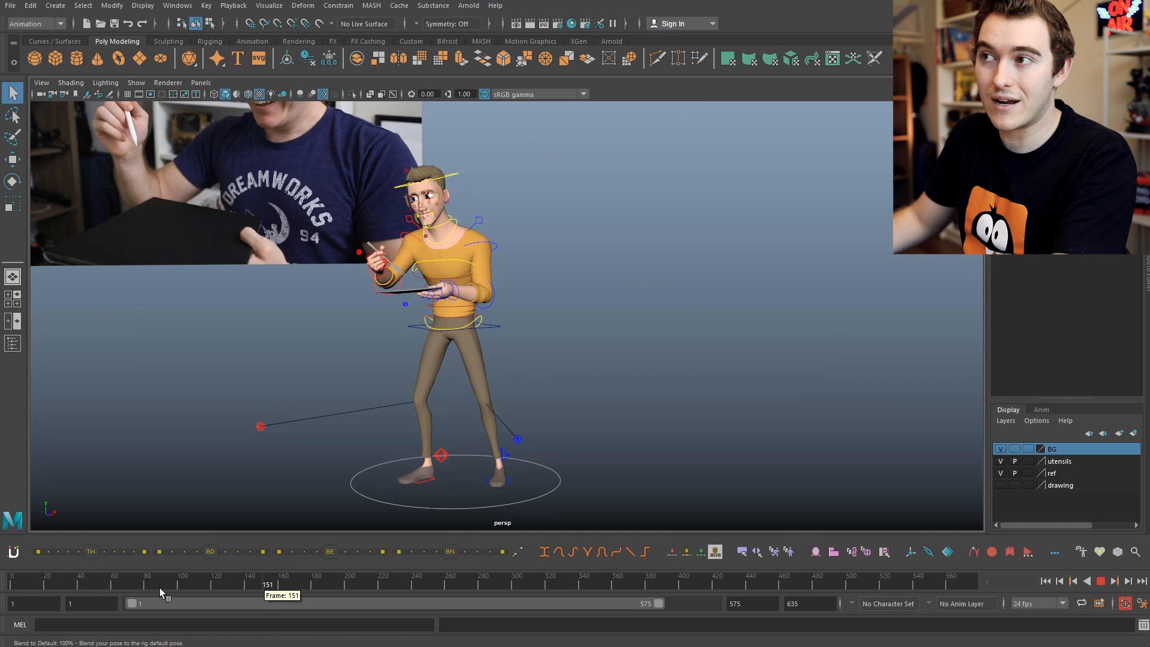
drag(25, 589, 1, 588)
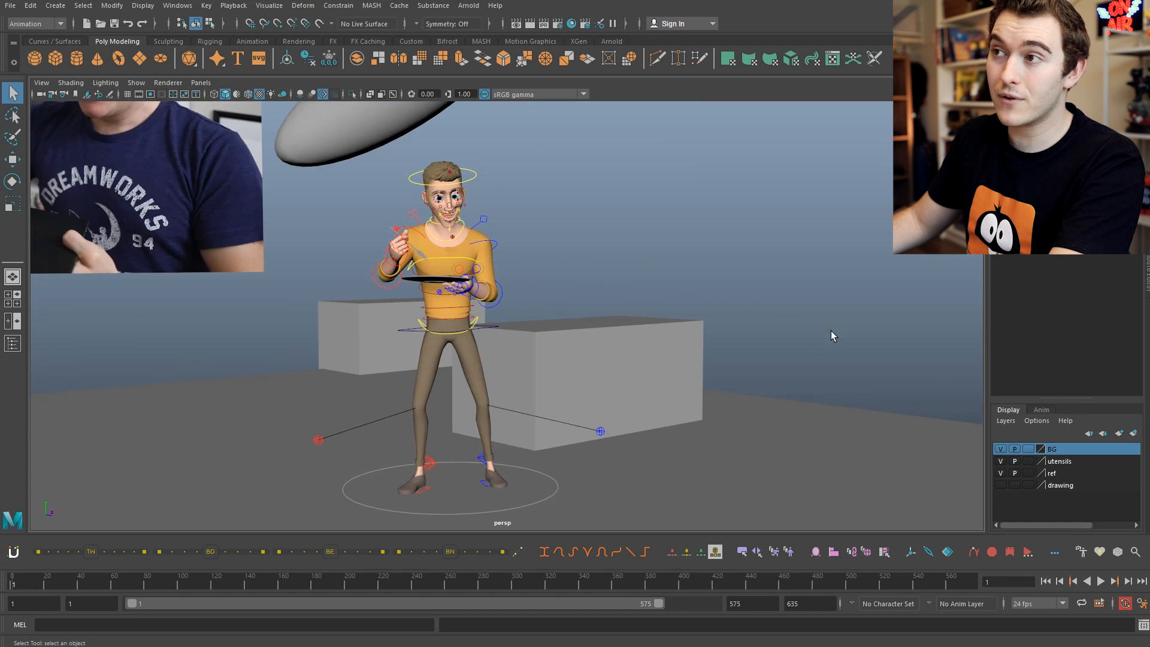
Step: Switch the BG layer's display type to Template and back to Normal
mouse_move(470, 234)
alt+mouse_down()
mouse_move(539, 238)
mouse_move(467, 239)
alt+mouse_up()
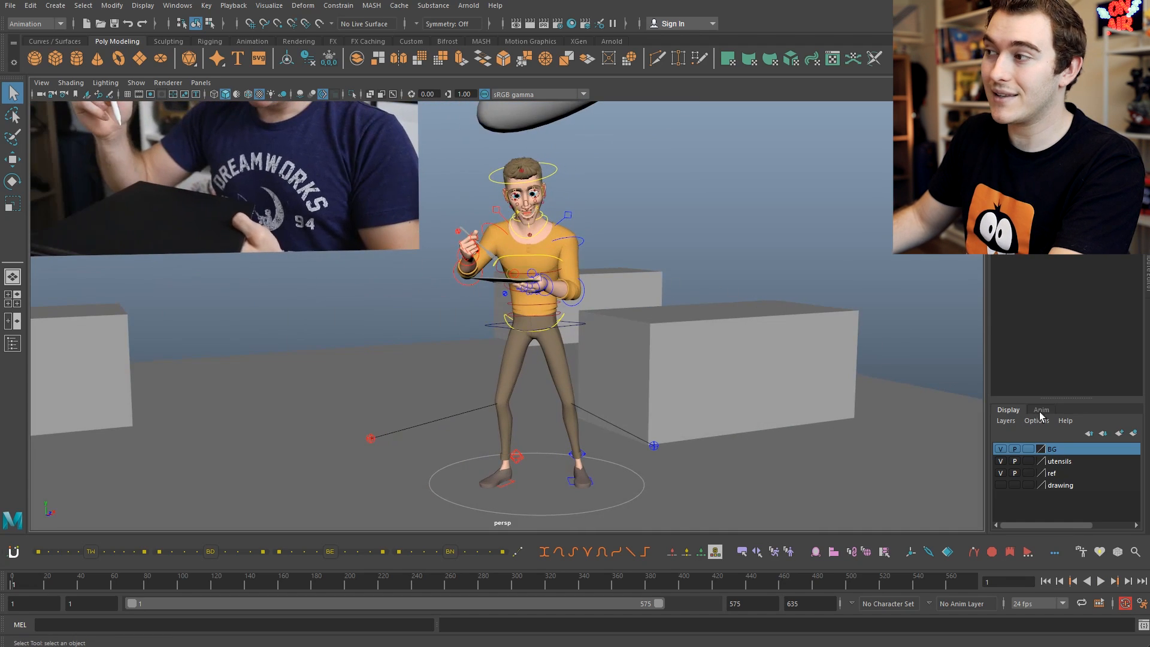
click(1028, 449)
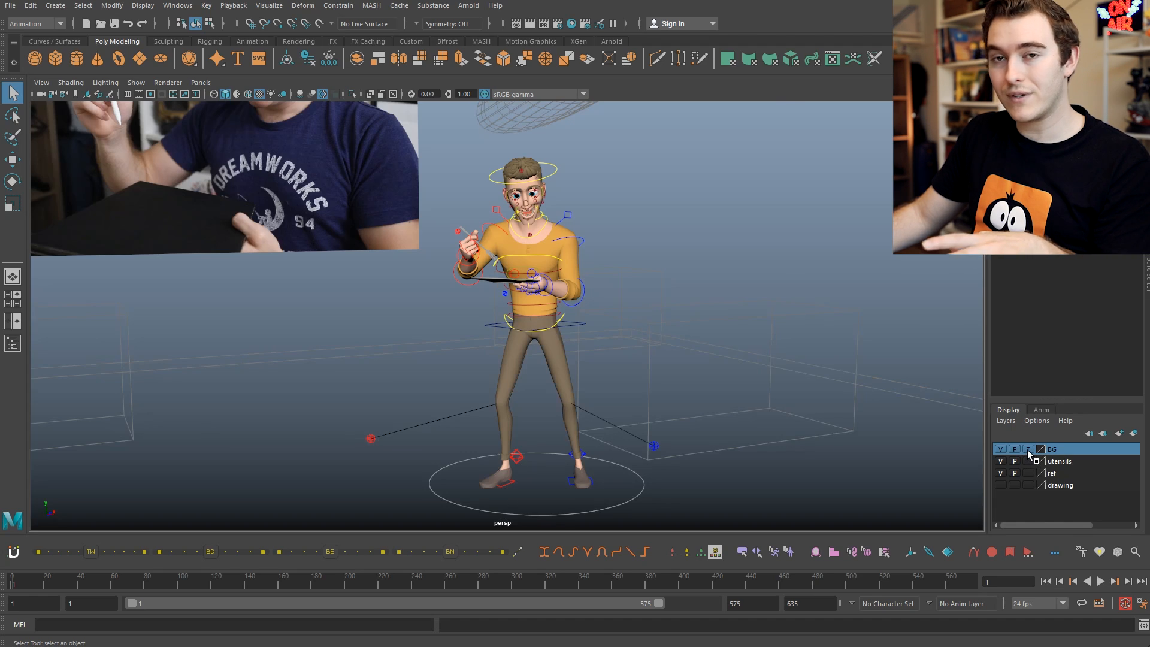
click(1029, 449)
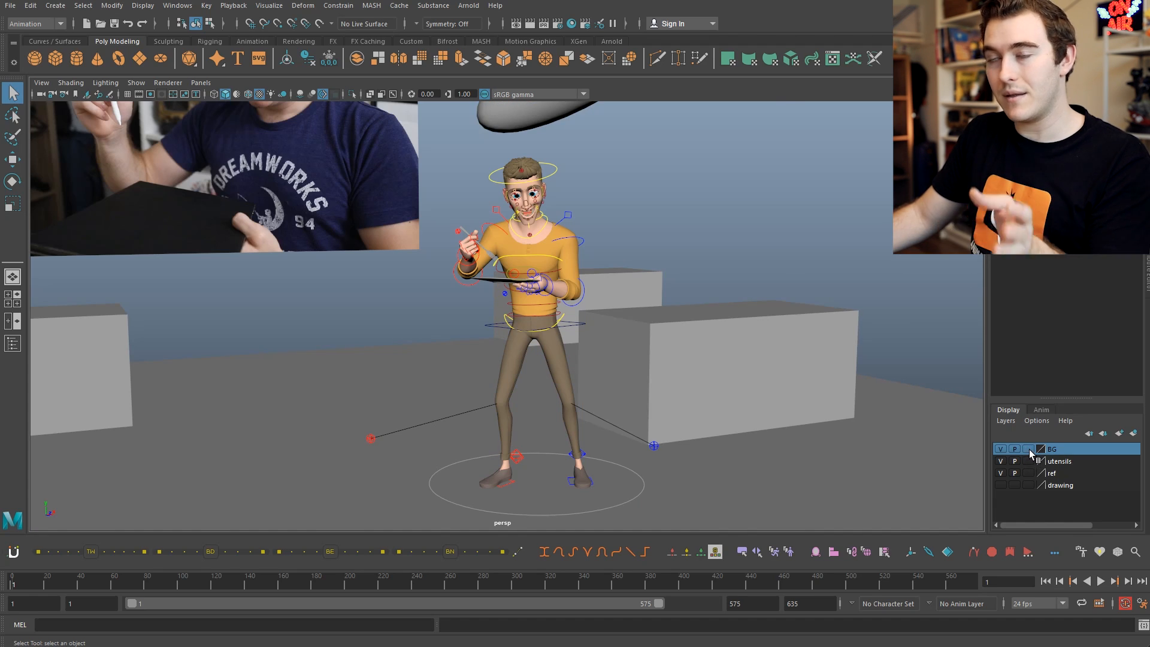
Step: Switch the BG layer's display type to Template and on to Reference
click(1028, 449)
alt+drag(702, 256, 665, 305)
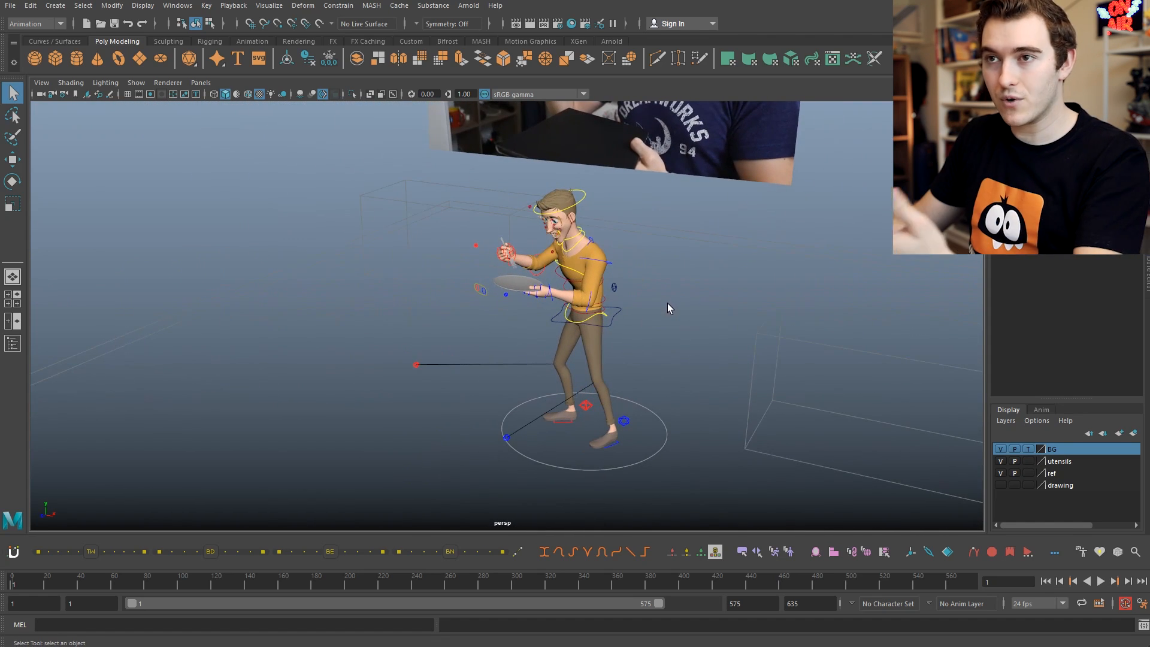
click(1028, 448)
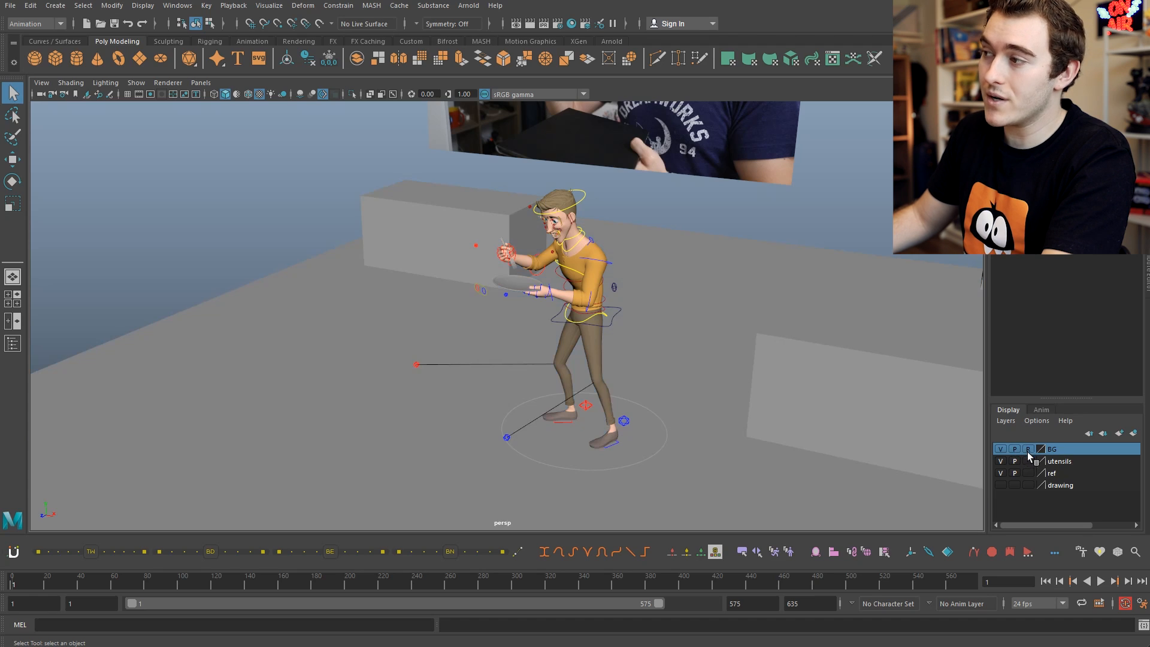
alt+drag(718, 288, 730, 484)
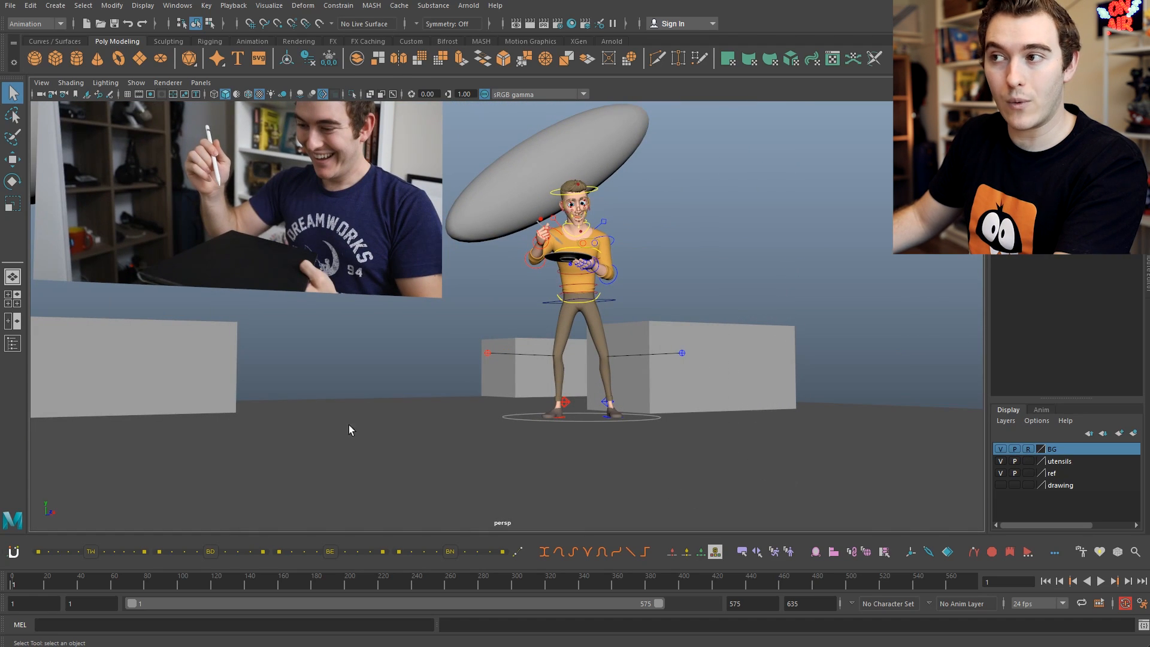
Step: Try to box-select the referenced background geometry, and box-select the character's upper-body controls together with the plate
drag(376, 471, 314, 390)
mouse_move(267, 351)
mouse_down()
mouse_move(205, 397)
mouse_move(231, 378)
mouse_up()
alt+drag(531, 312, 503, 336)
alt+right_drag(503, 335, 654, 319)
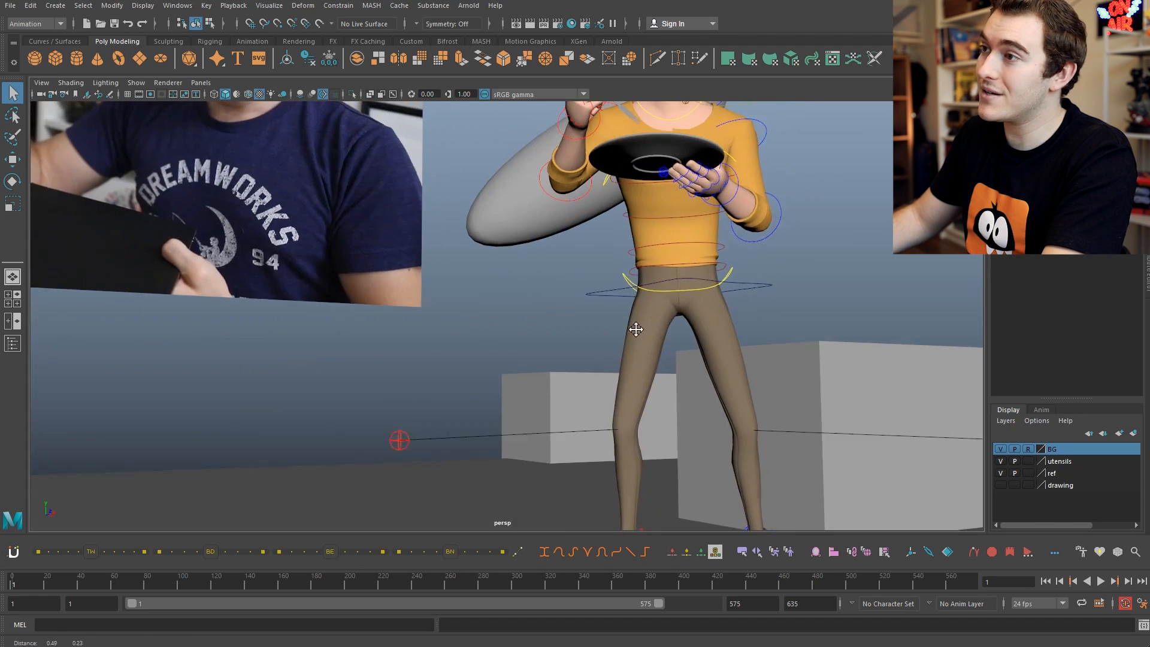
alt+middle_drag(655, 318, 511, 420)
drag(660, 158, 536, 285)
alt+drag(656, 236, 664, 232)
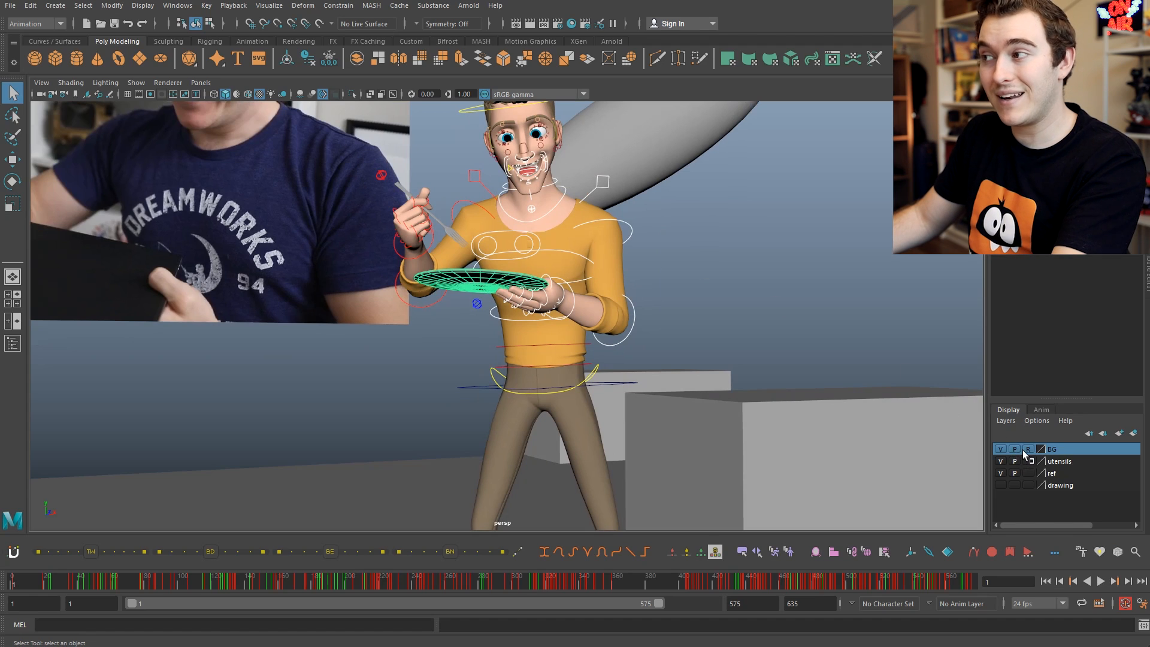
Step: Return the BG layer to Normal, select the background sphere, and set the layer back to Reference
click(739, 333)
click(649, 153)
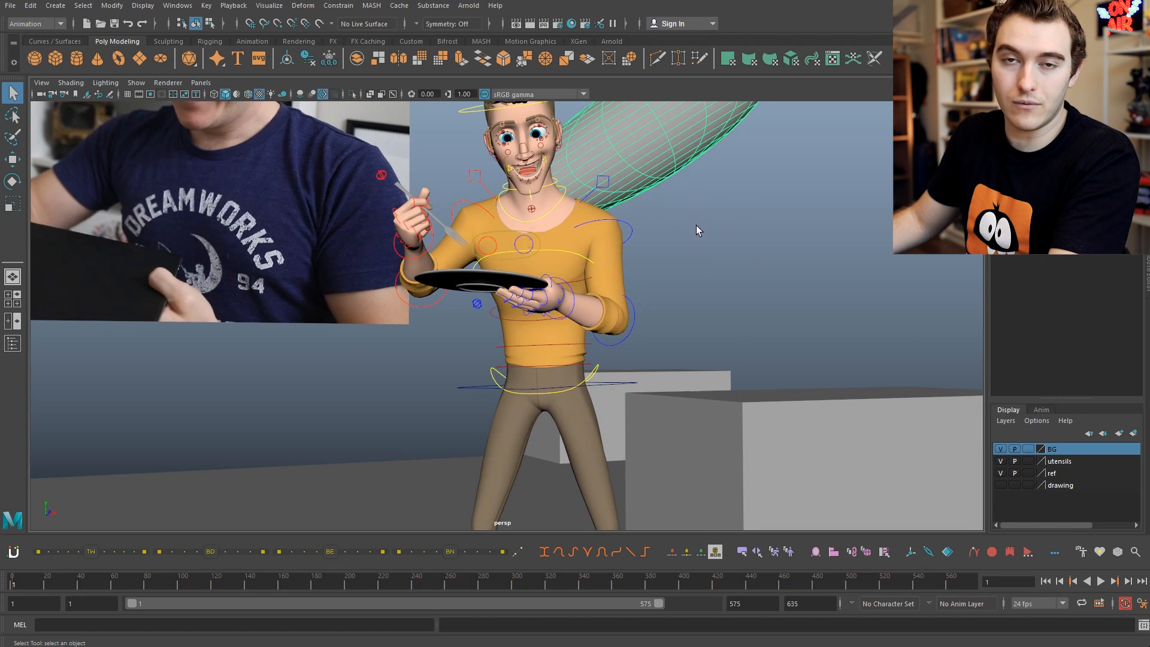
alt+drag(933, 465, 594, 319)
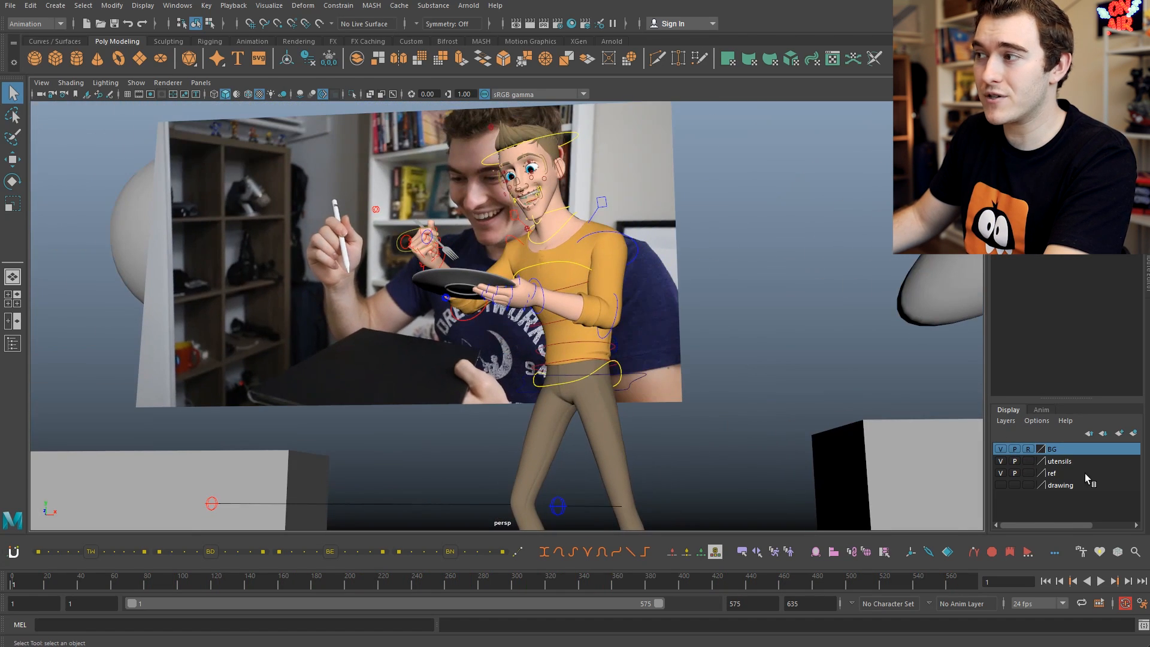
Step: Hide the ref layer and toggle the utensils layer's visibility off and back on
click(1002, 472)
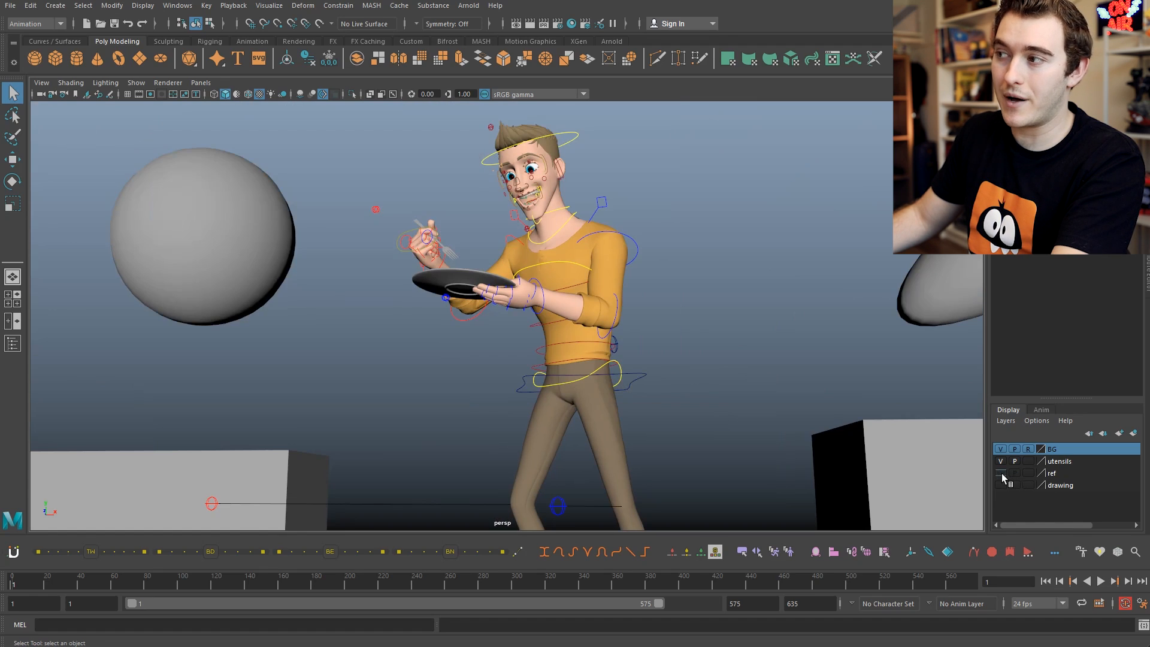
click(1001, 474)
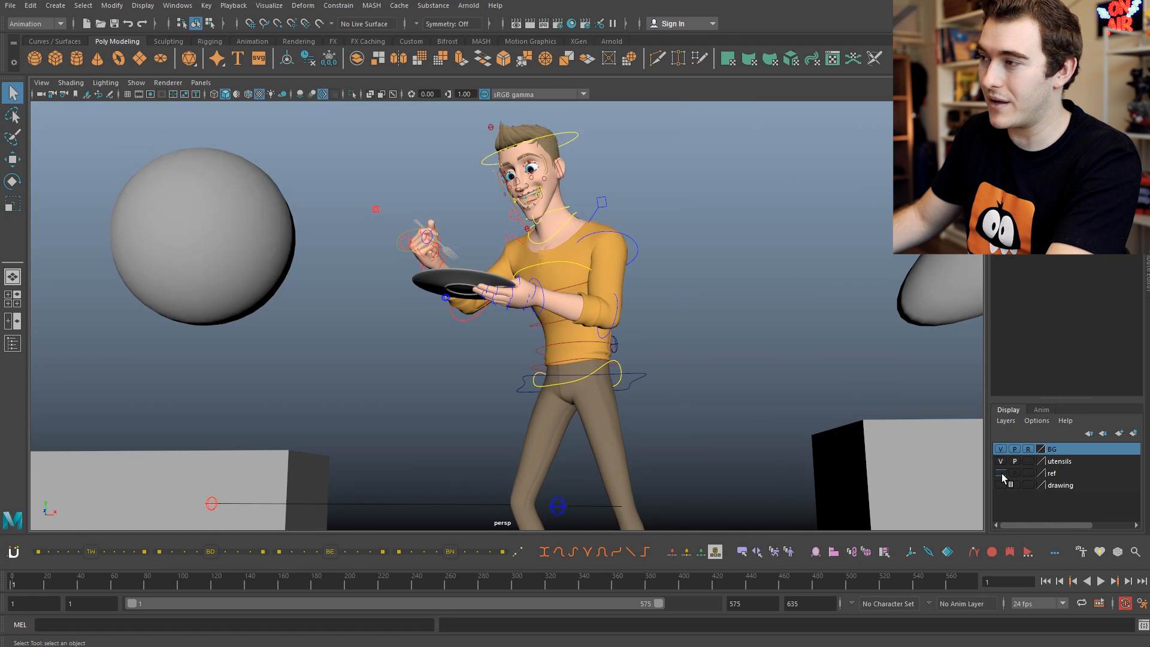
click(1002, 462)
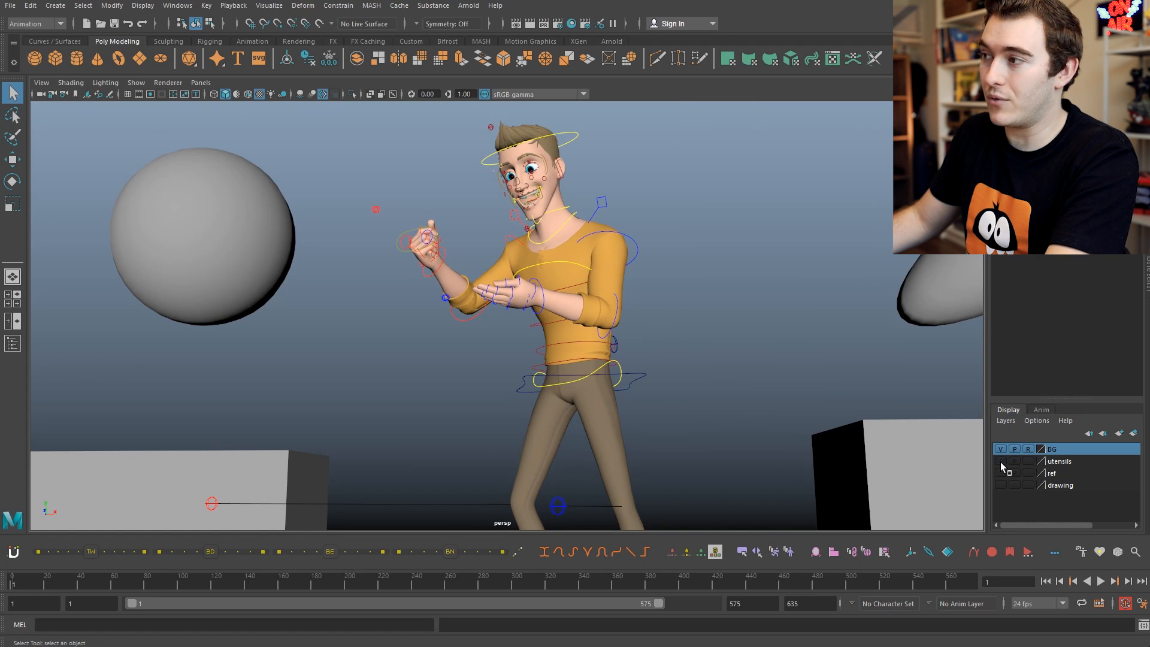
click(1001, 461)
Step: Create a display layer from the selected character controls, name it curves, and turn off its playback visibility
alt+drag(599, 300, 348, 486)
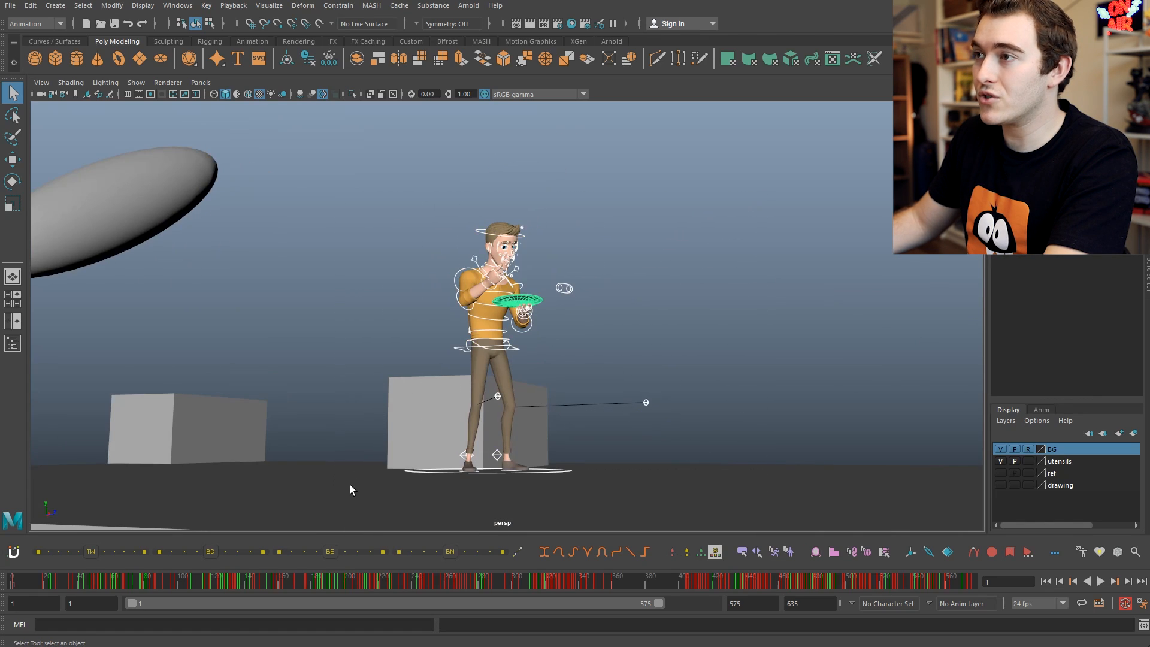
right_click(1038, 453)
click(1047, 445)
double_click(1053, 450)
text(curves)
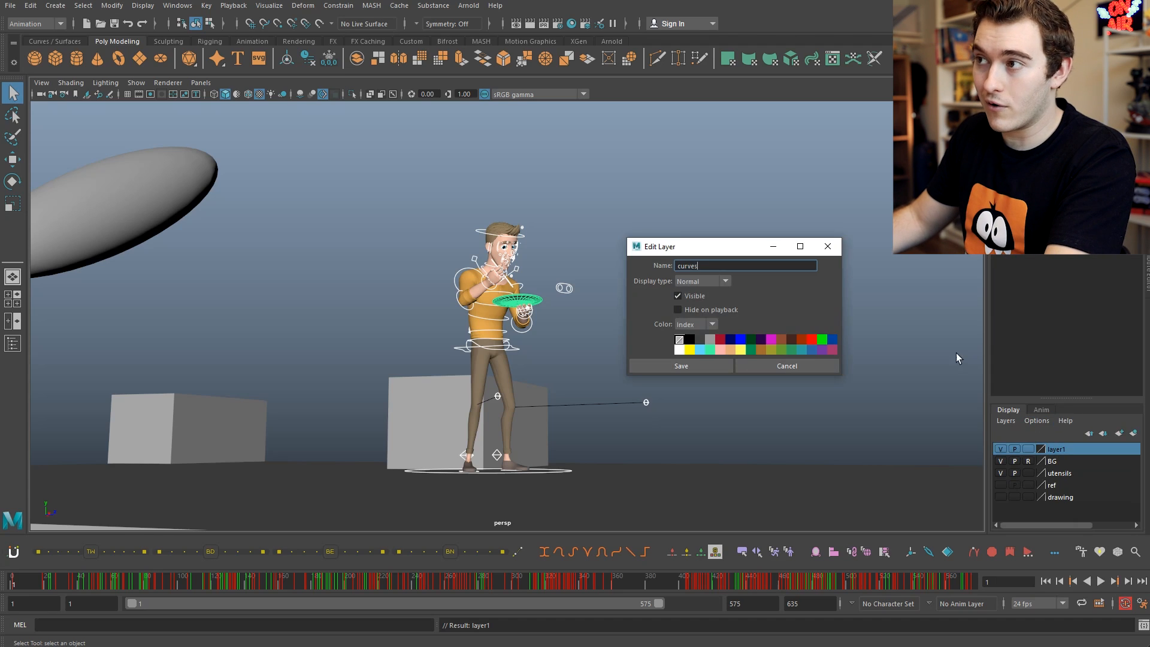
key(Return)
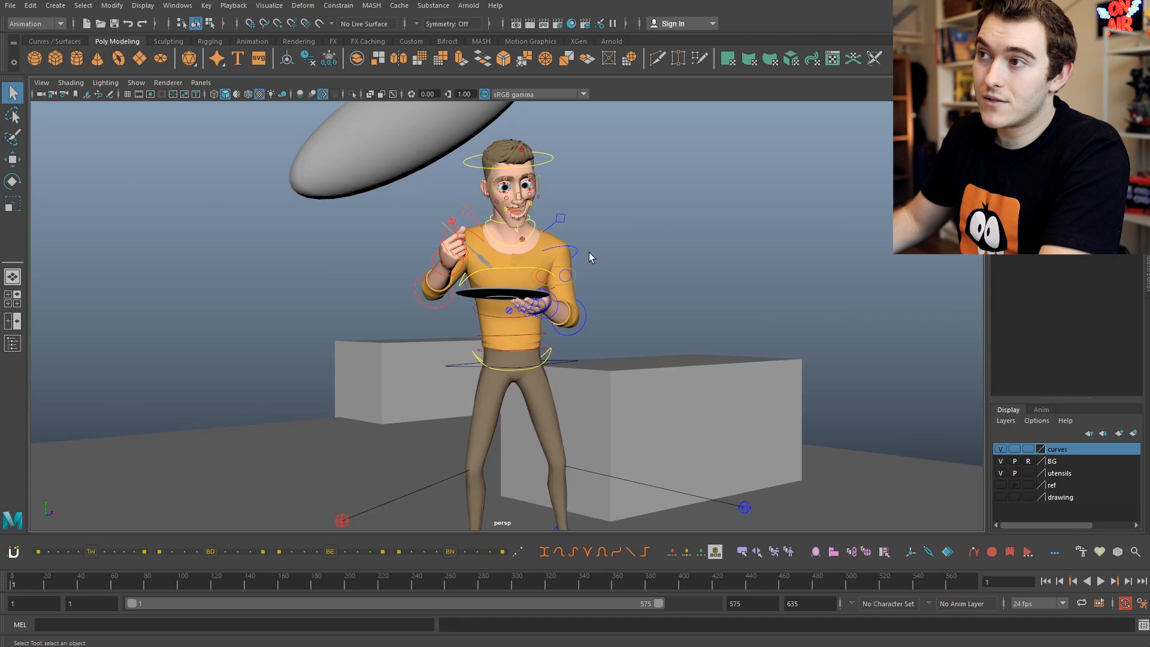
Step: Play the animation to check the curves layer during playback, and scrub back to frame 13
scroll(593, 248, down, 3)
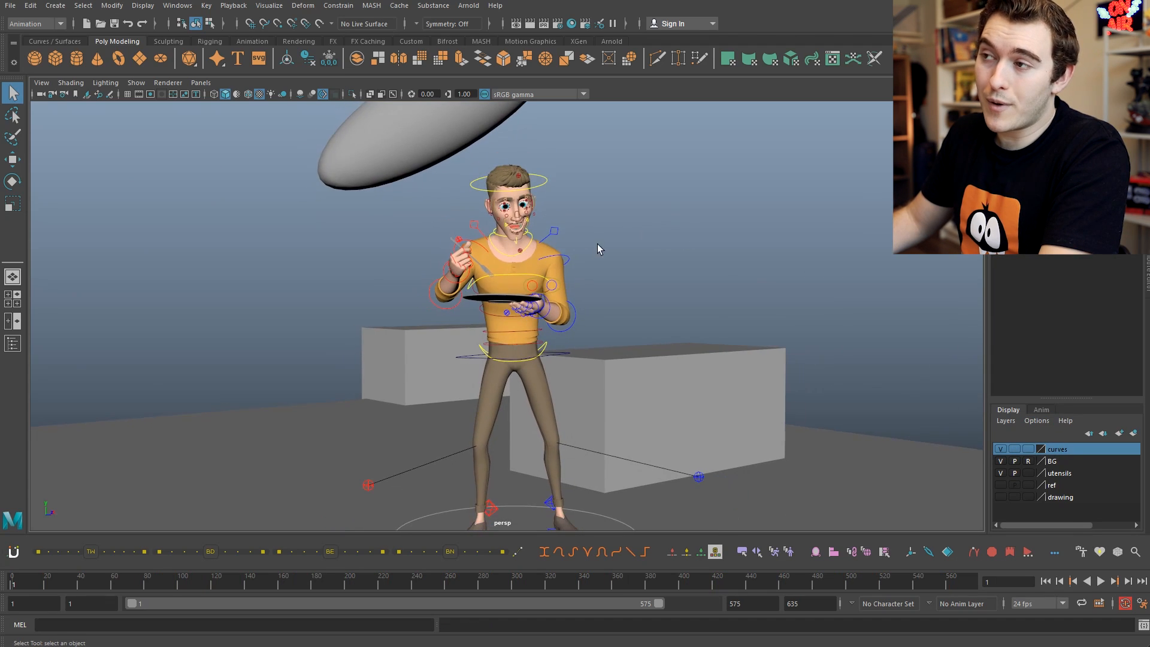
key(alt+v)
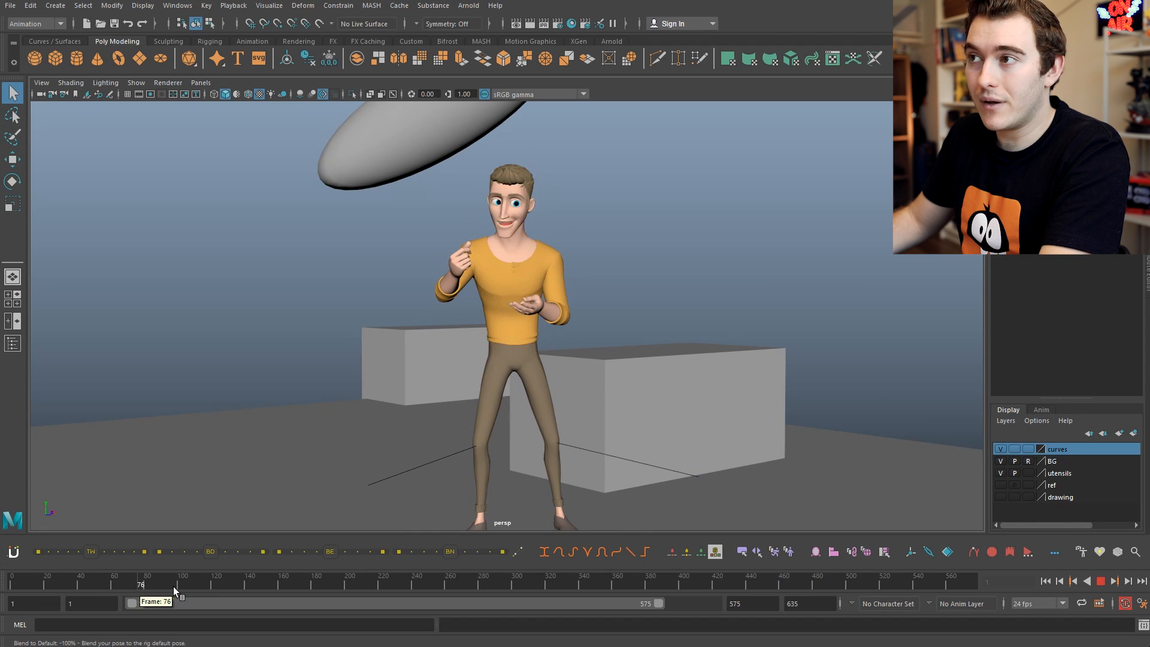
drag(179, 595, 31, 588)
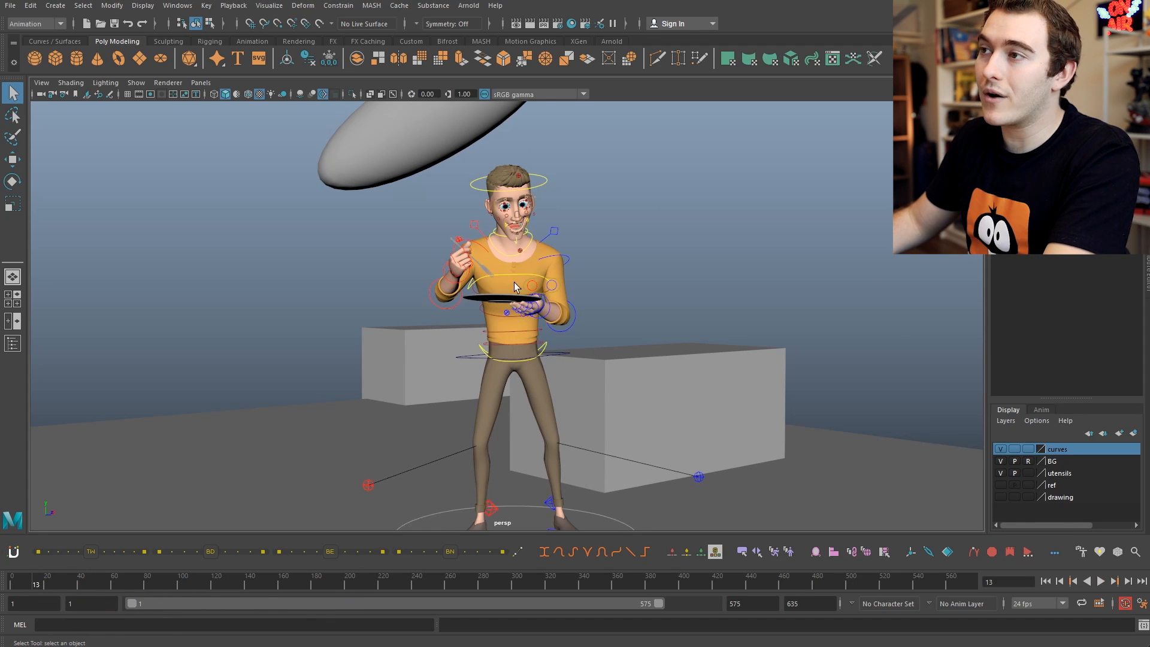
scroll(592, 268, up, 4)
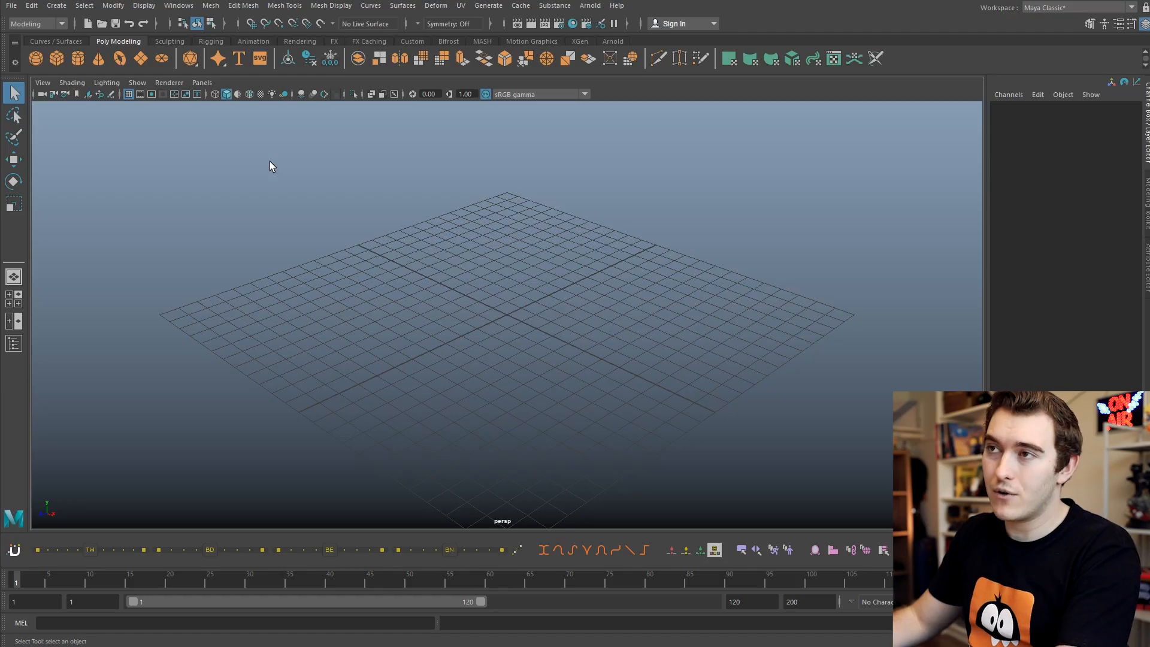
click(37, 59)
scroll(656, 272, up, 2)
key(ctrl+z)
Step: Create a polygon torus and set its radius to 6.7 and section radius to 1.54
click(120, 58)
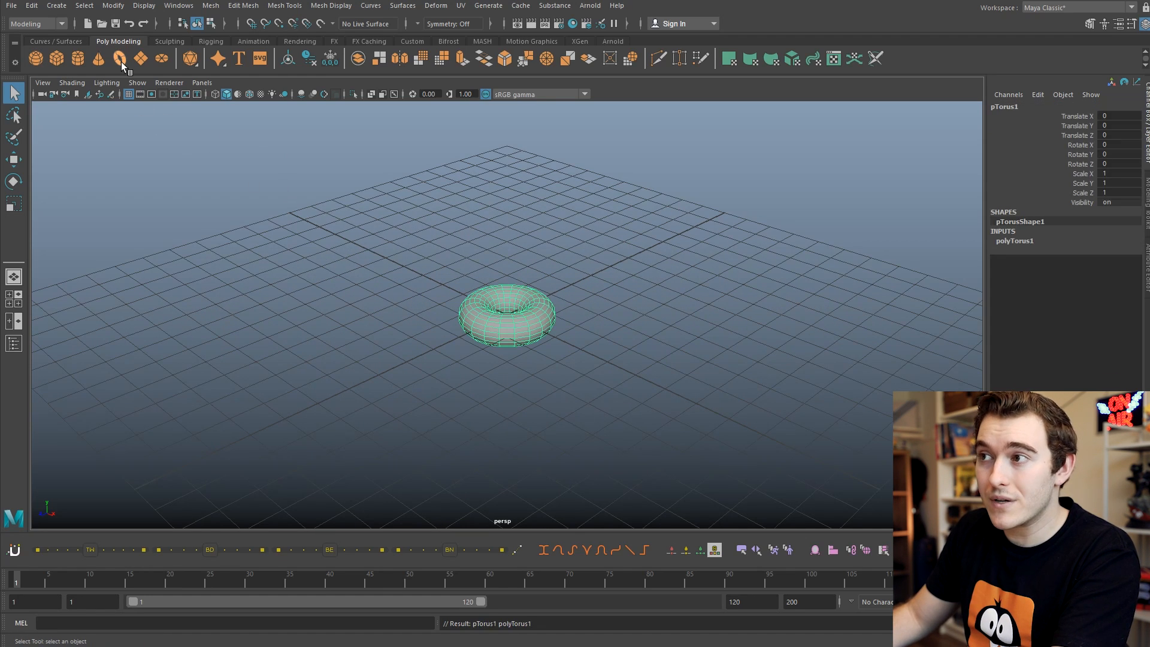
alt+drag(433, 308, 458, 331)
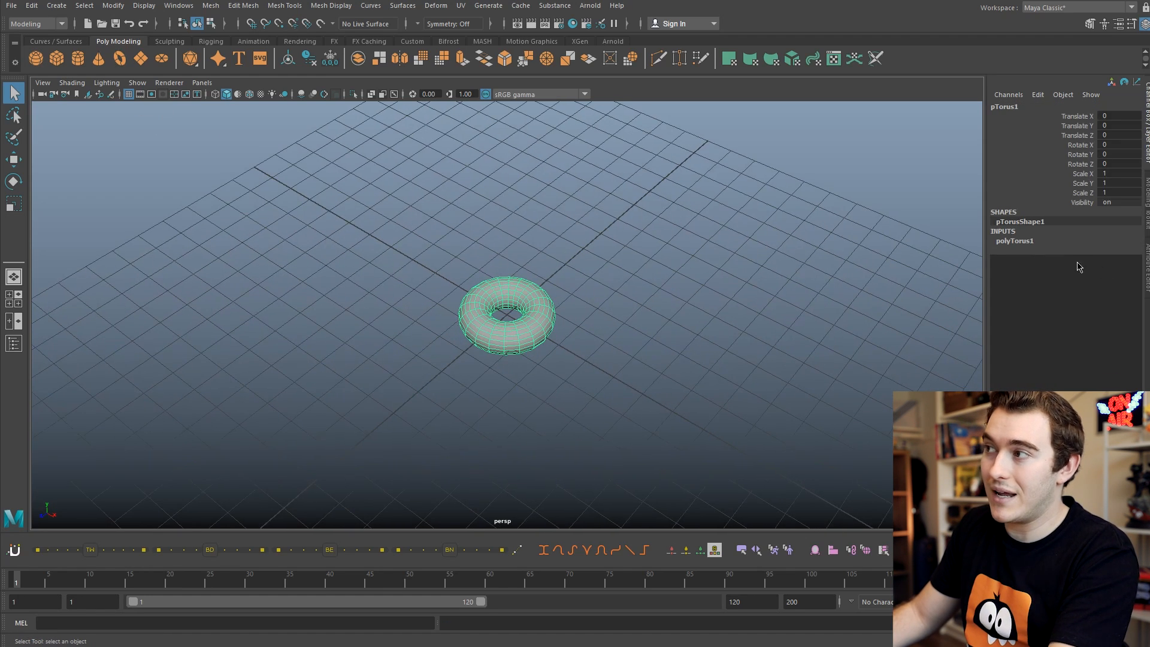
click(1028, 241)
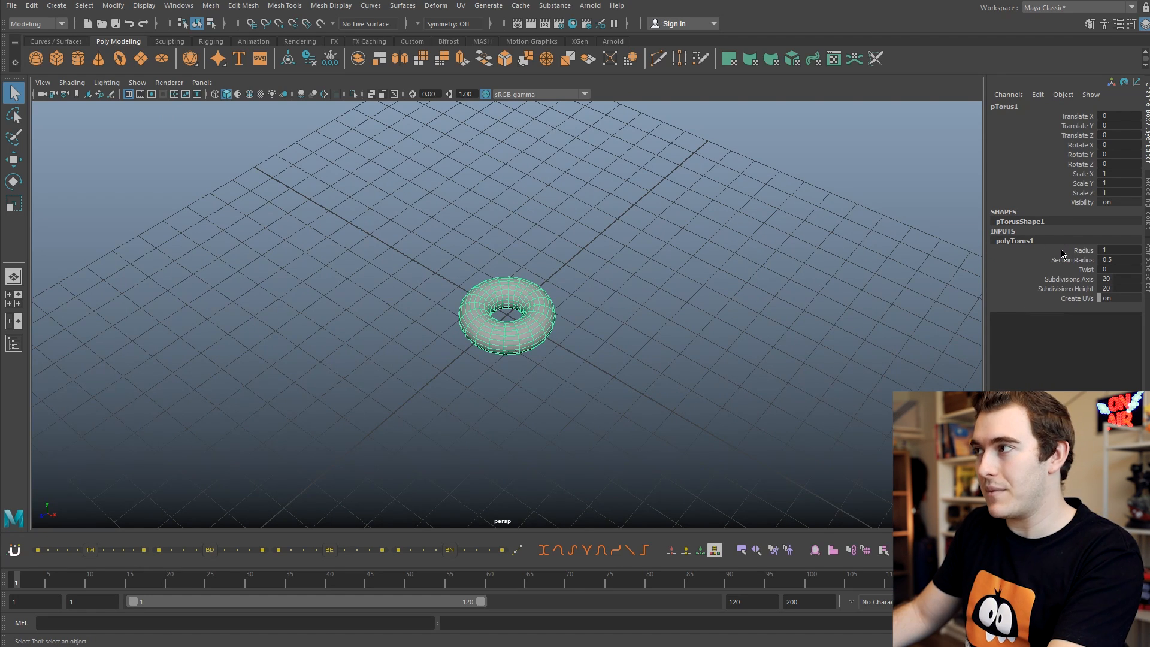
click(1062, 250)
middle_drag(795, 280, 1010, 265)
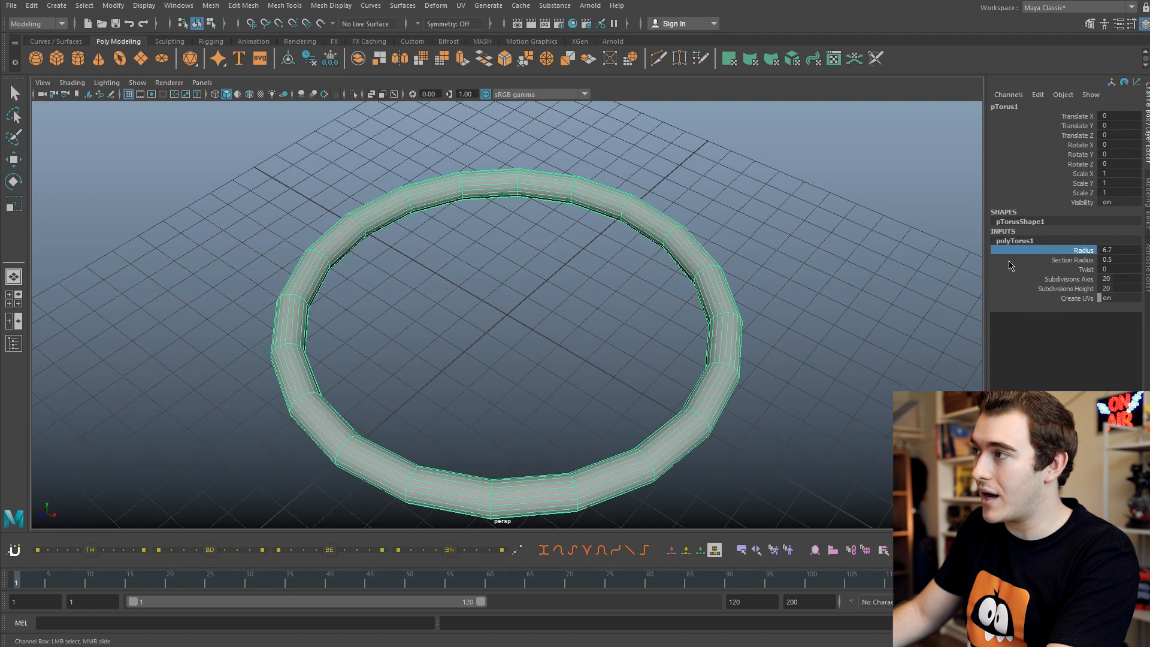
click(1061, 260)
middle_drag(845, 275, 937, 270)
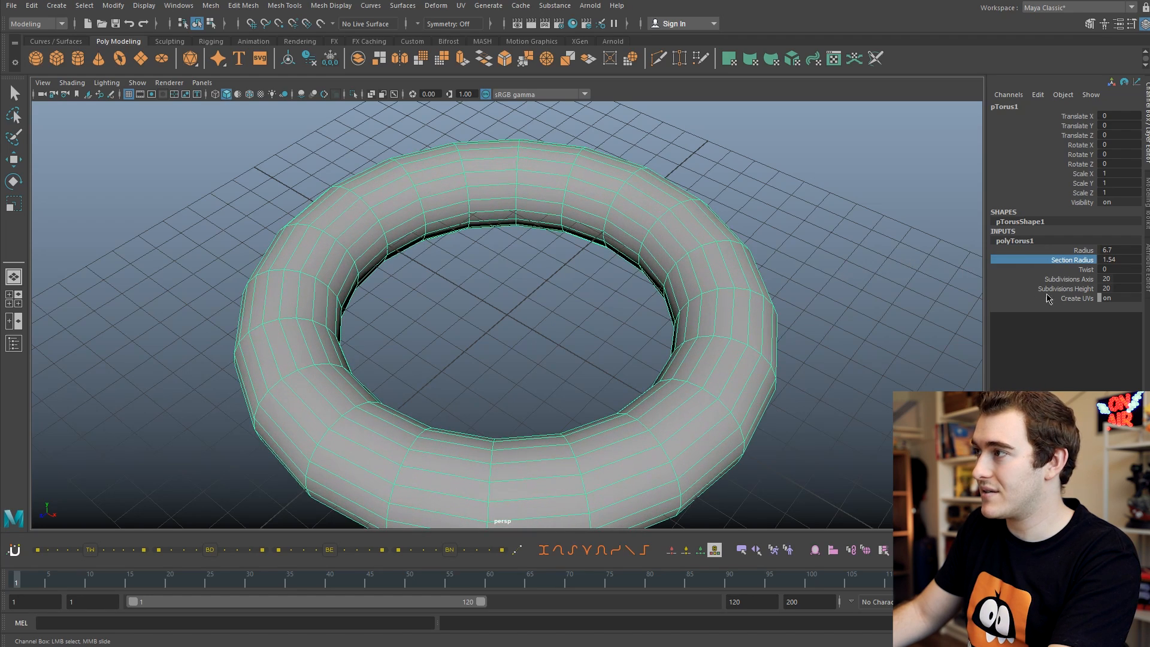
Step: Set the torus's axis subdivisions to 23, turn on its smooth mesh preview, and deselect it
click(1066, 280)
middle_drag(1065, 281, 765, 286)
key(3)
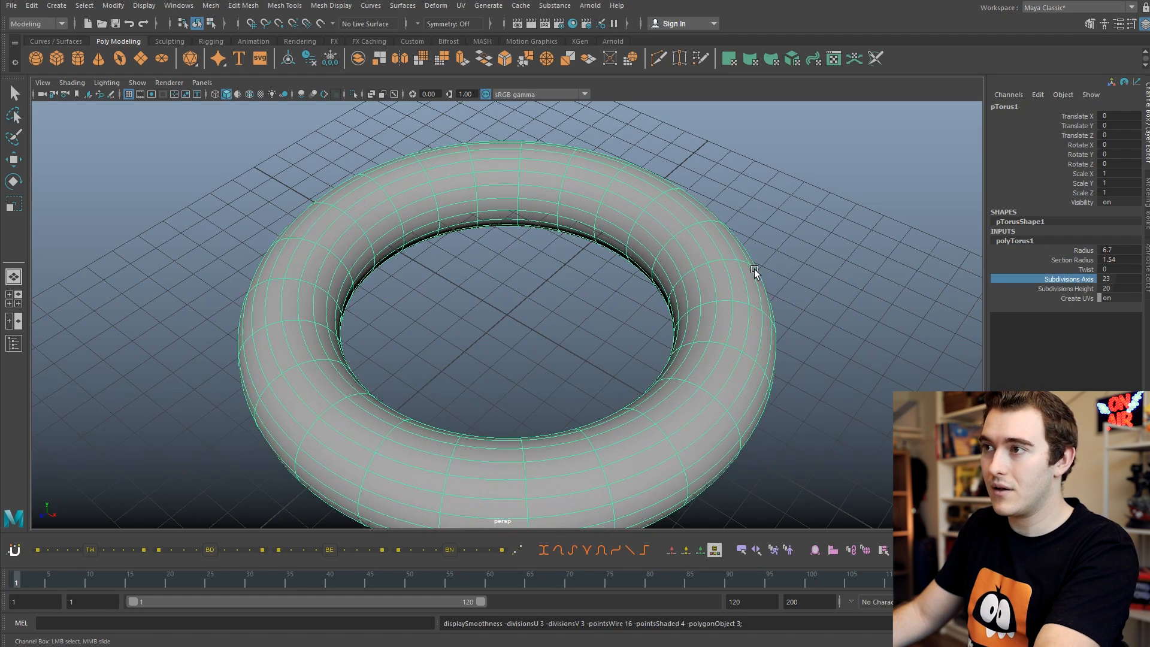
click(768, 229)
alt+drag(704, 289, 636, 277)
alt+right_drag(741, 271, 549, 282)
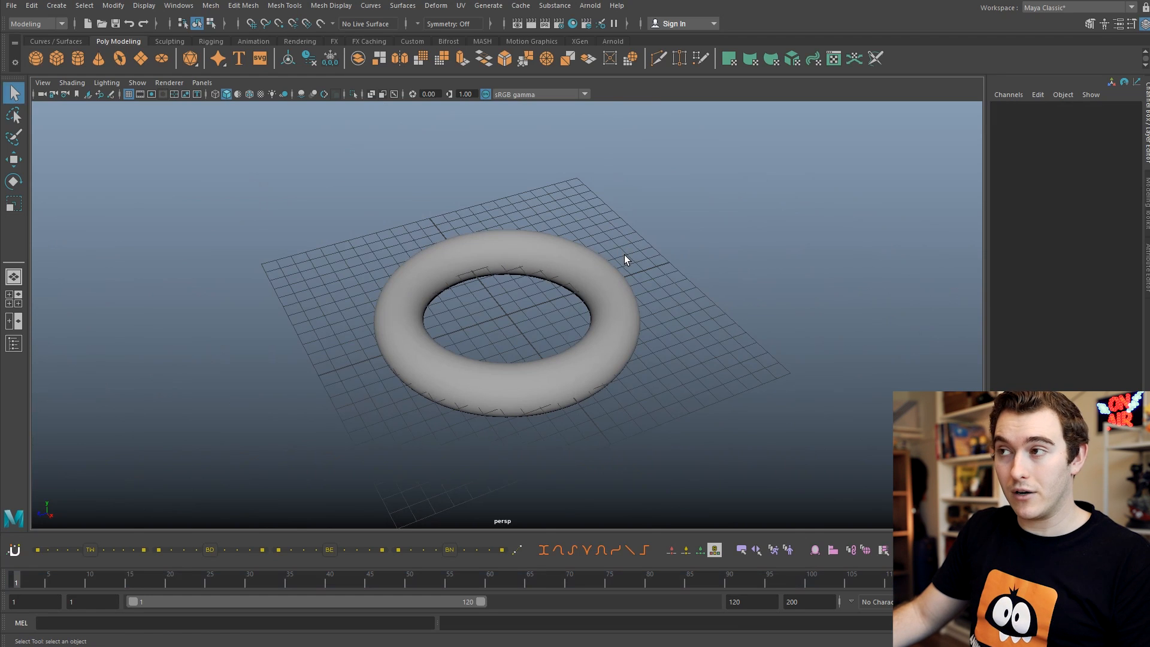
Step: Select the torus, view the Reset Transformations options without applying them, and delete the torus
click(590, 277)
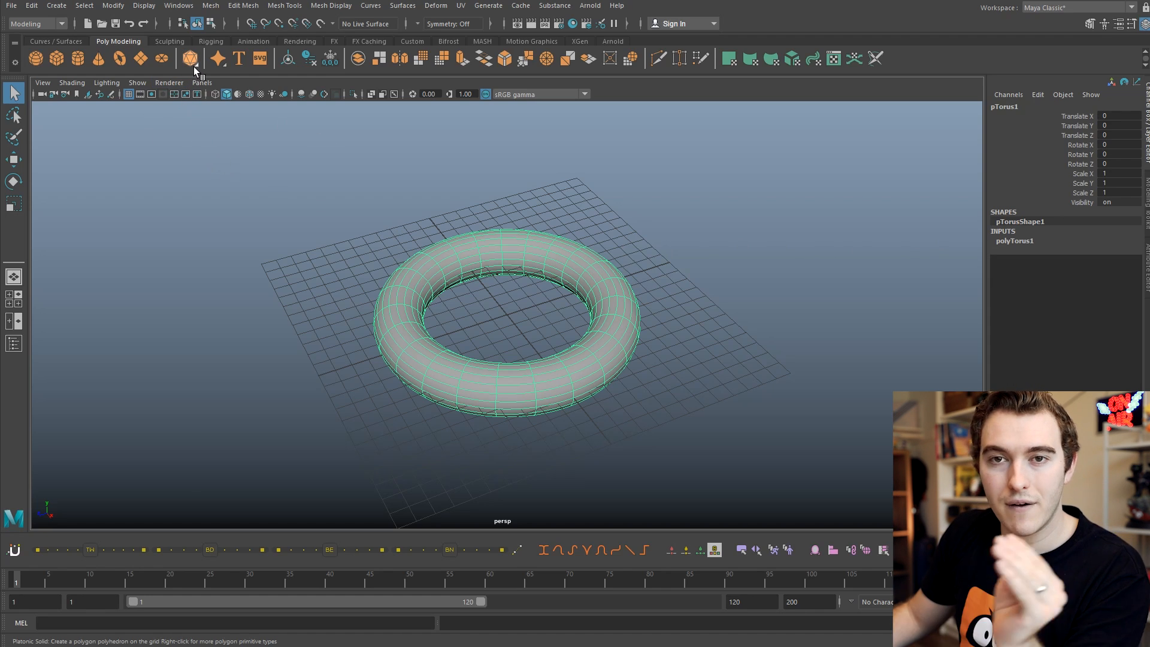
click(180, 6)
click(179, 6)
click(114, 6)
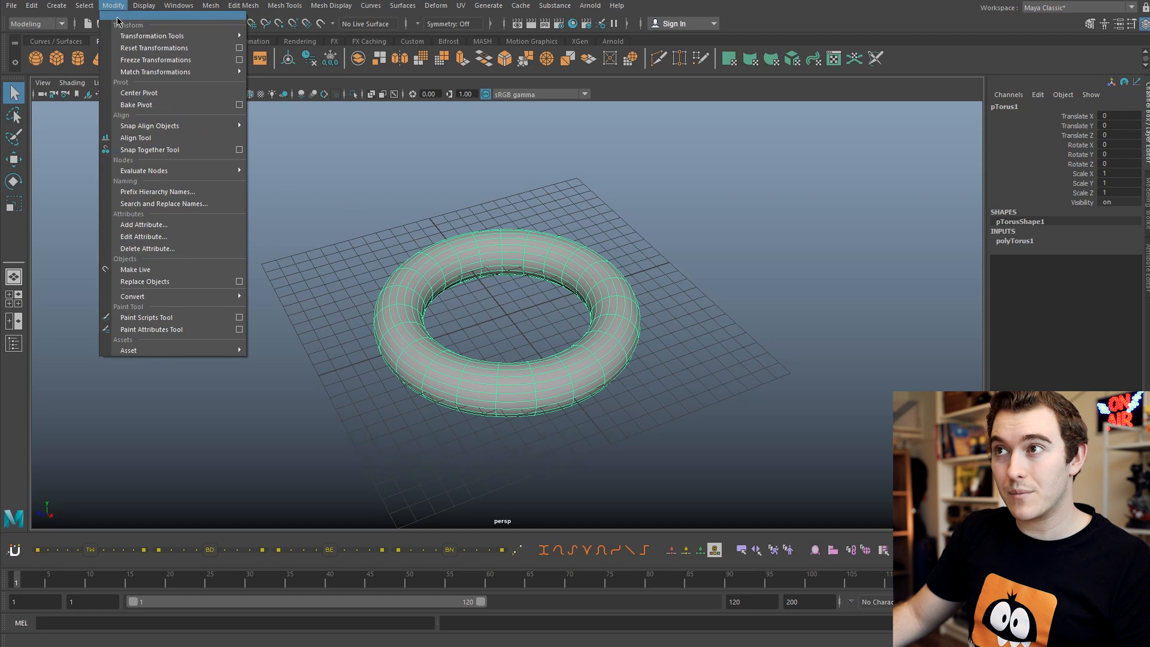
click(242, 50)
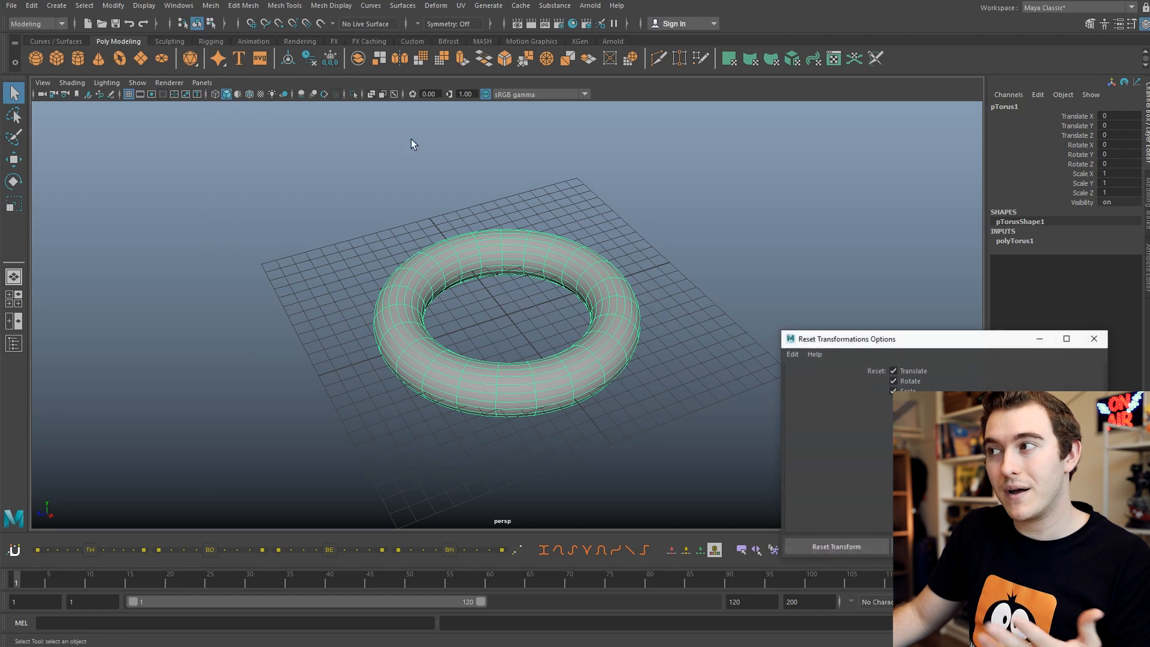
click(1099, 336)
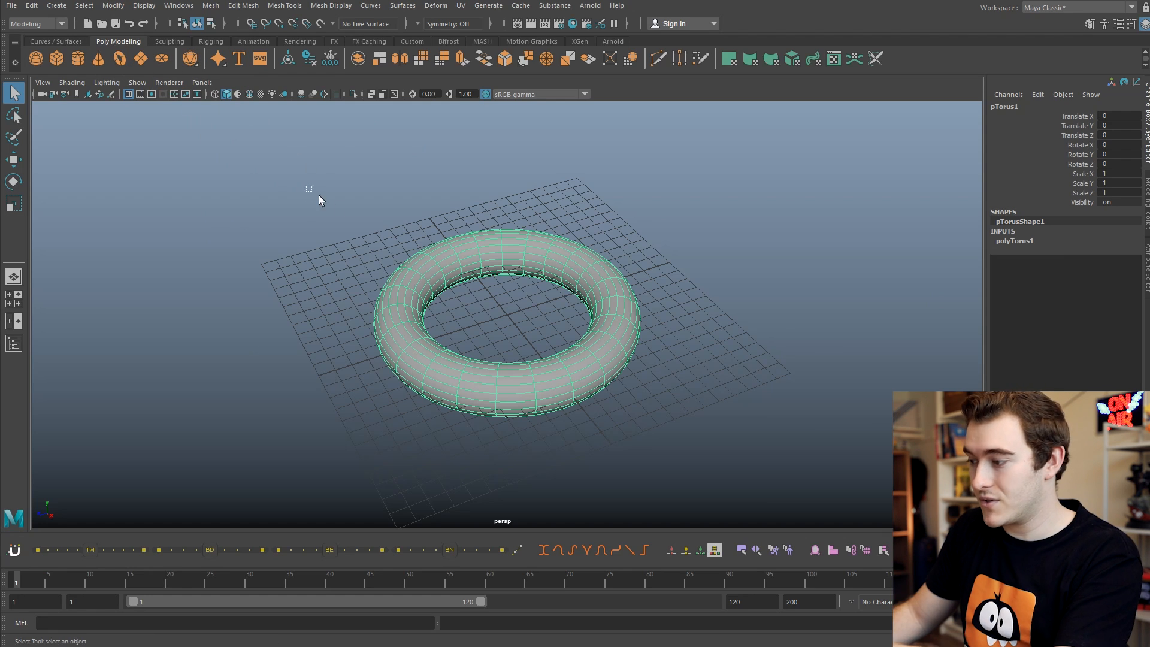
key(Delete)
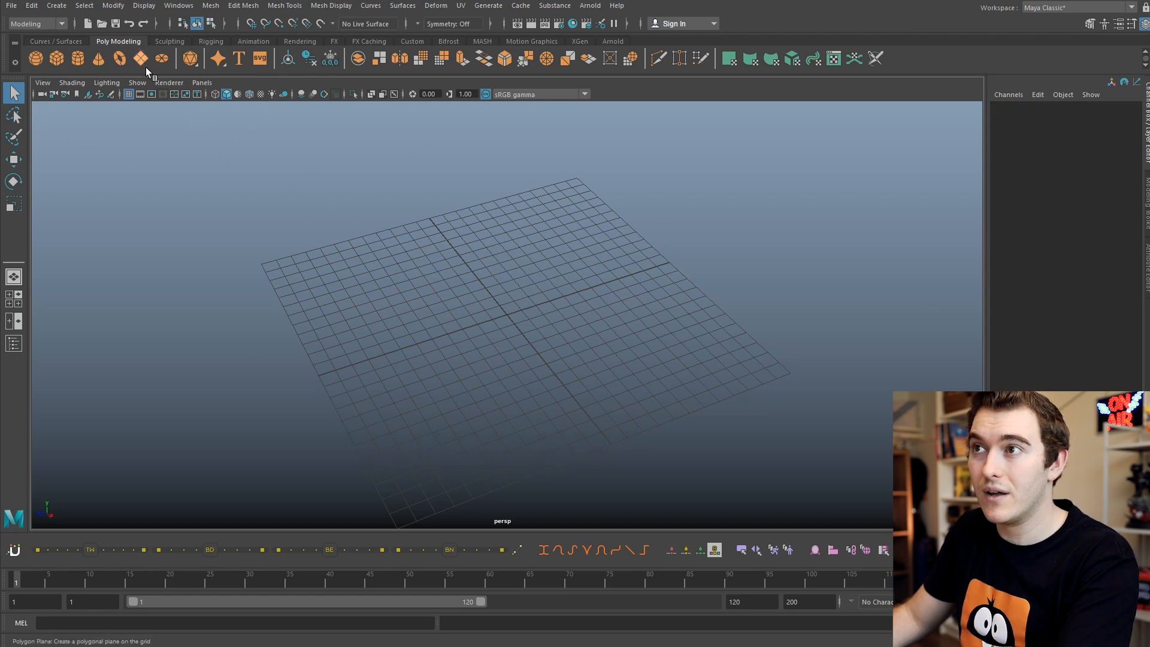
Step: Create a platonic solid, expand its creation inputs, and delete it
click(190, 58)
alt+drag(231, 127, 653, 302)
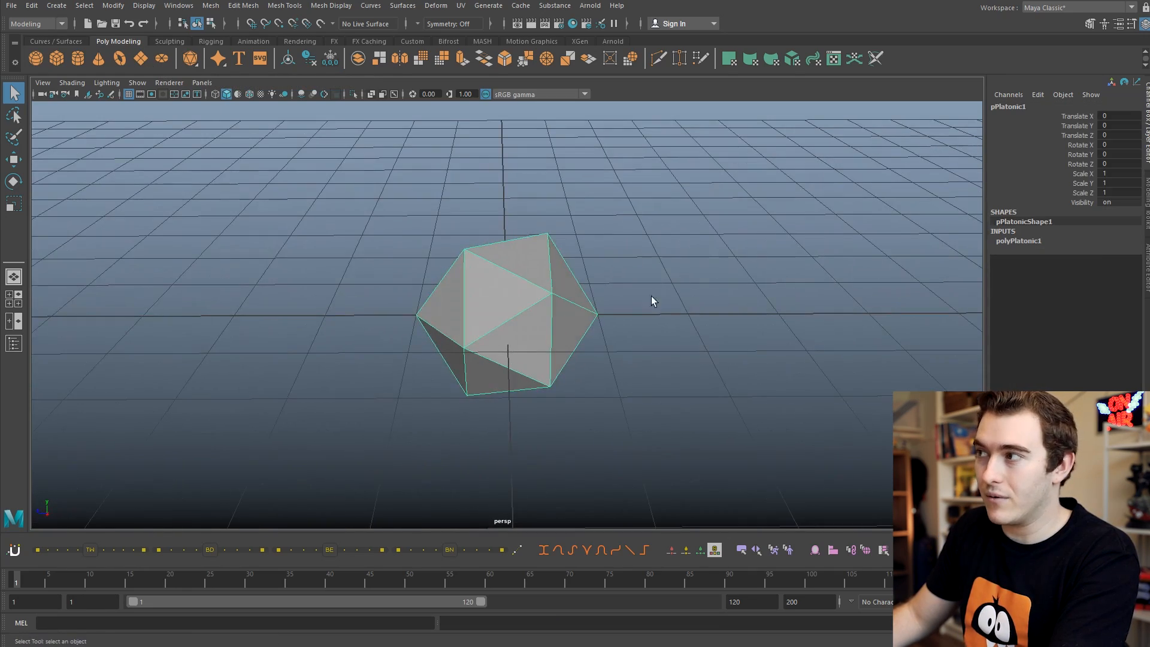
click(1024, 241)
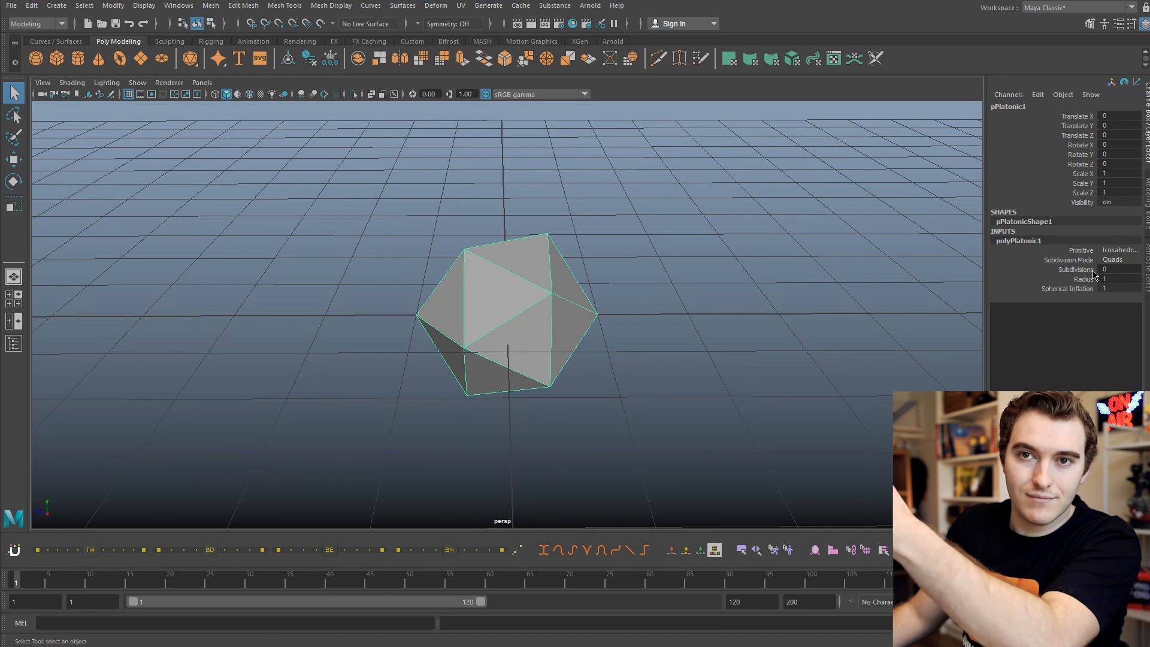
key(Delete)
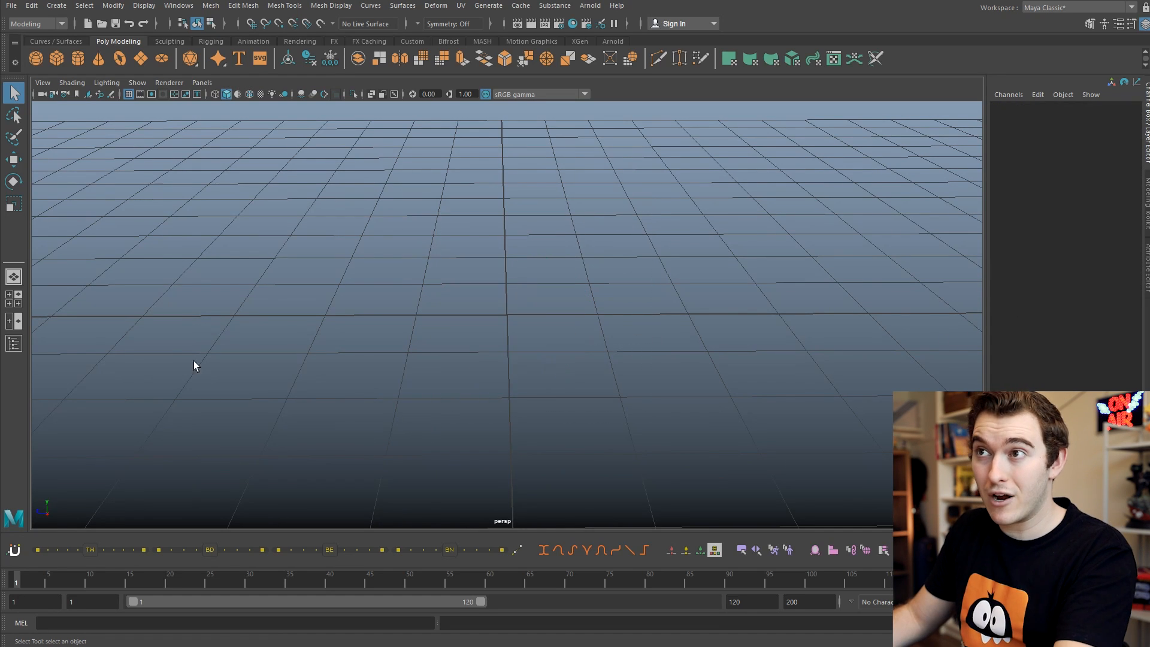
Step: Create a polygon gear, expand its creation inputs, and adjust its sides to 10
right_click(197, 70)
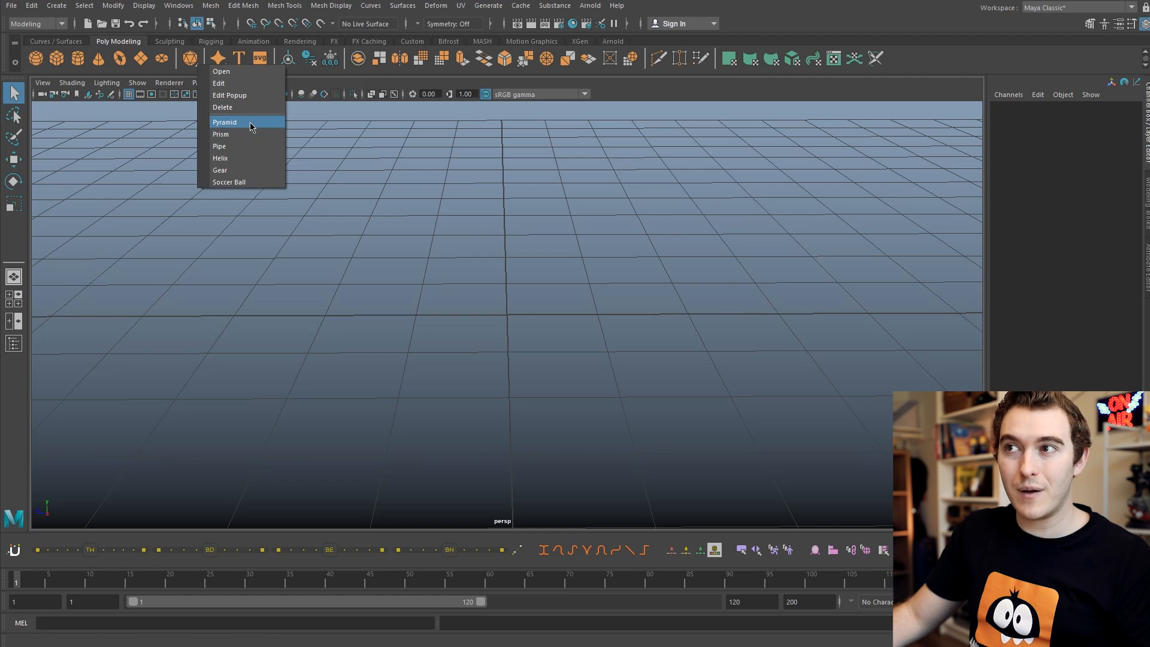
click(242, 174)
alt+drag(433, 269, 506, 339)
click(1041, 241)
click(1073, 250)
middle_drag(868, 268, 957, 286)
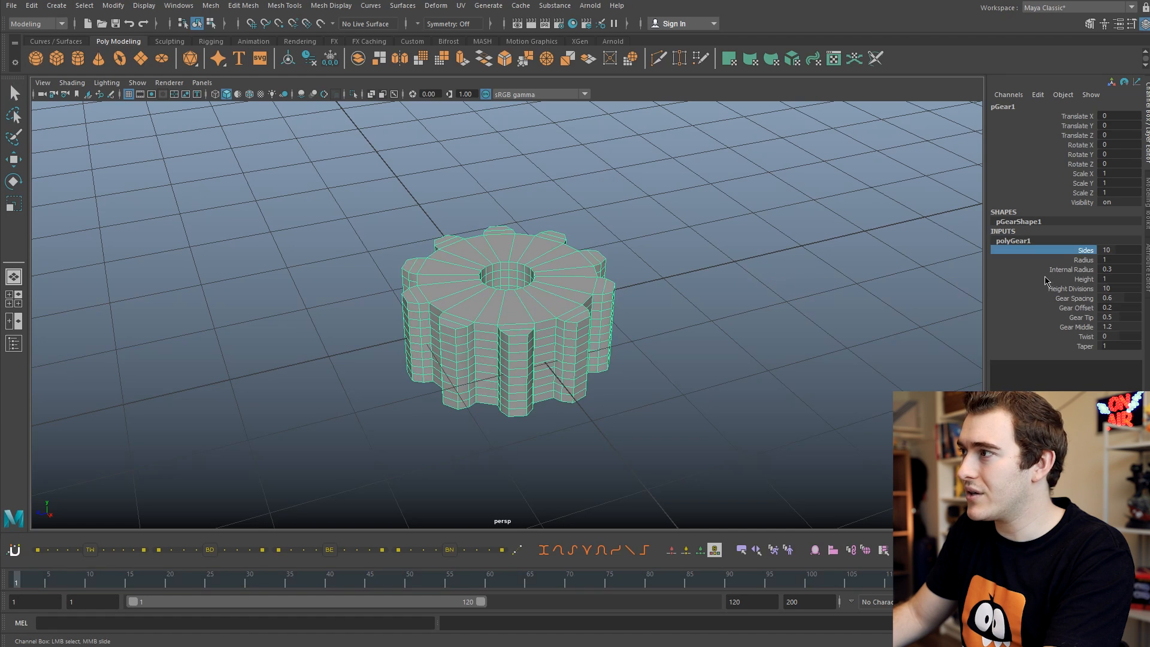
Step: Set the gear's internal radius to 0.72, height to 0.22, height divisions to 4, and gear spacing to 0.21
click(1052, 261)
middle_drag(732, 285, 587, 299)
click(1064, 270)
middle_drag(970, 273, 945, 269)
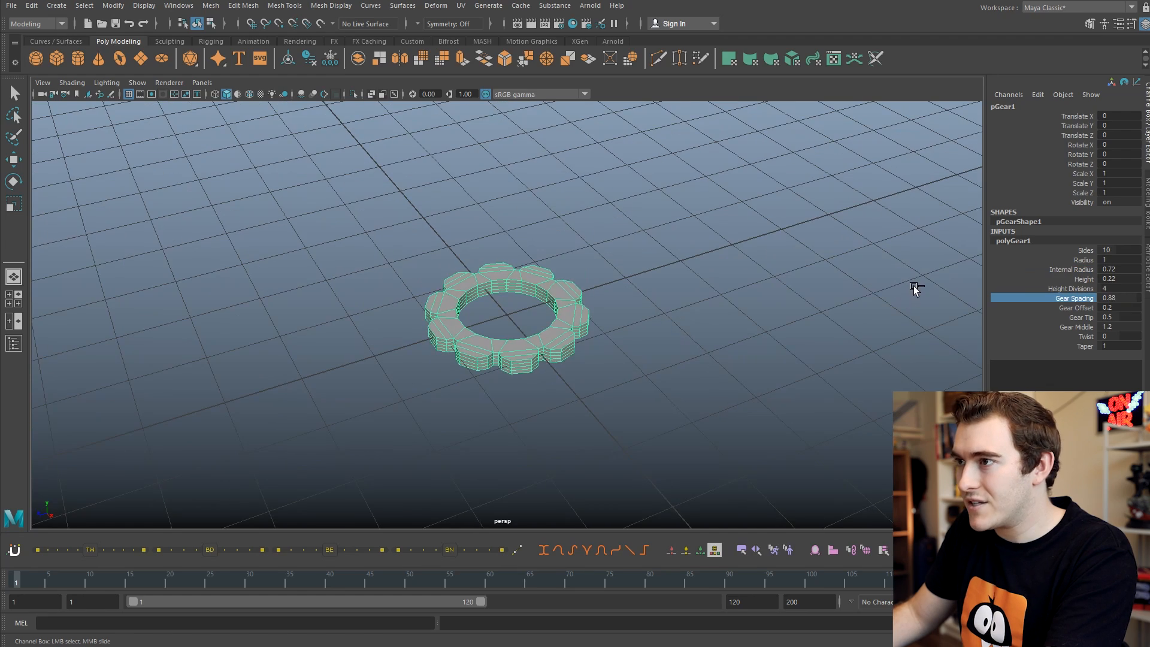
middle_drag(914, 285, 874, 296)
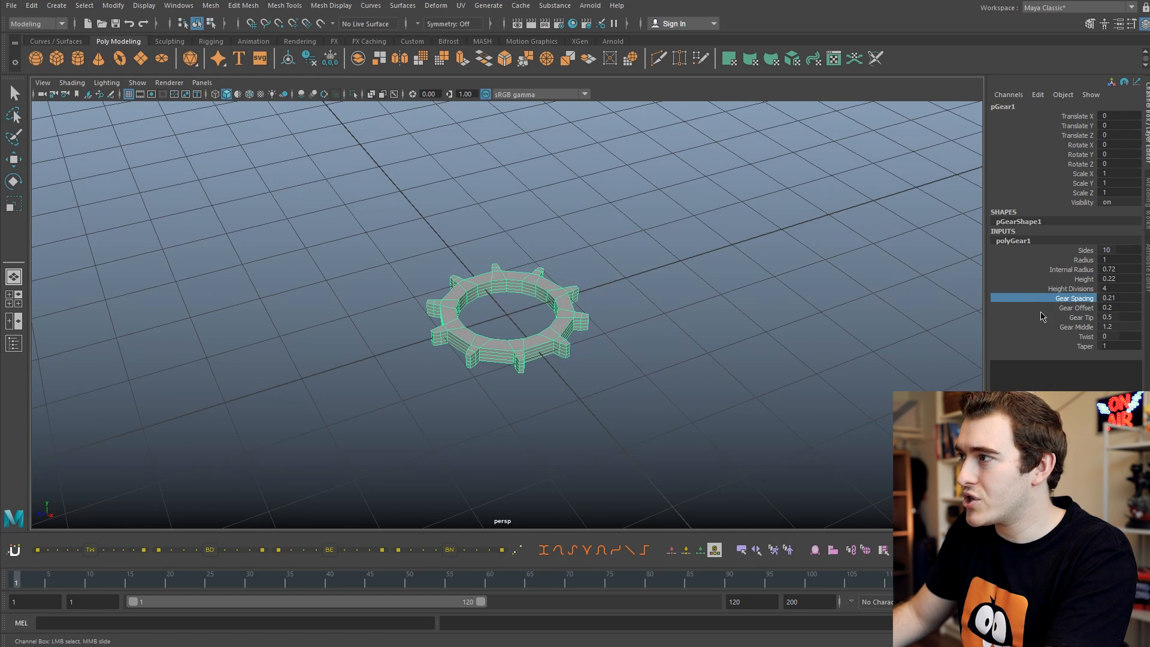
Step: Set the gear offset to 0.54 and gear tip to 0.58, and undo the trial twist adjustment
click(1072, 308)
middle_drag(958, 308, 757, 308)
alt+drag(739, 306, 775, 287)
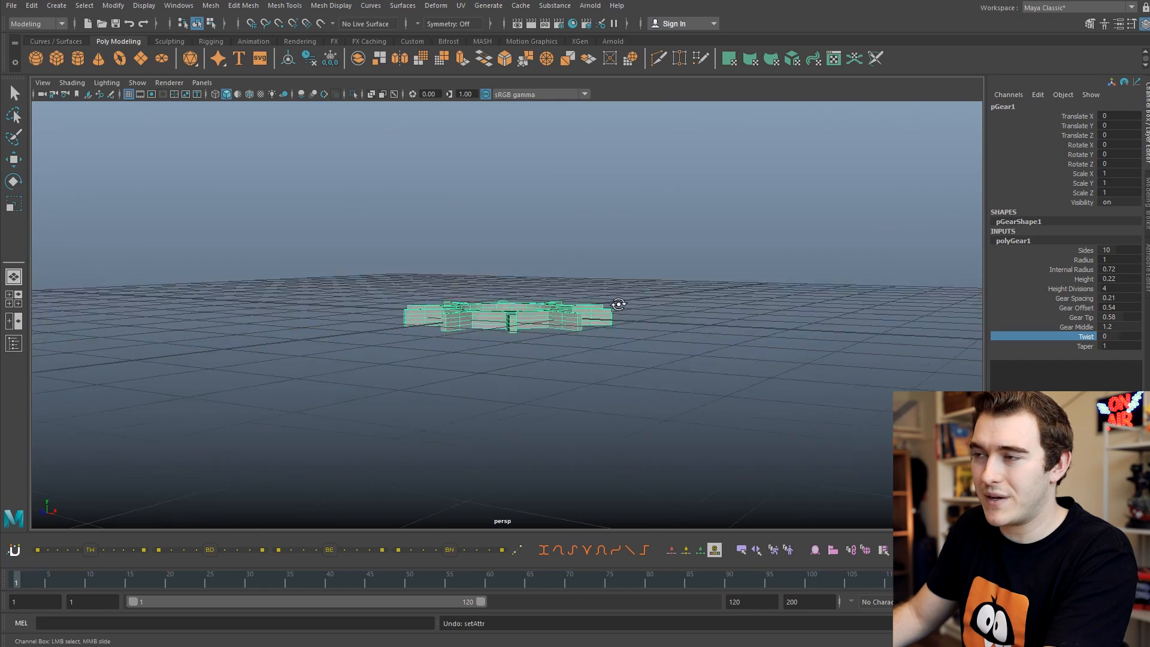
alt+drag(647, 240, 566, 329)
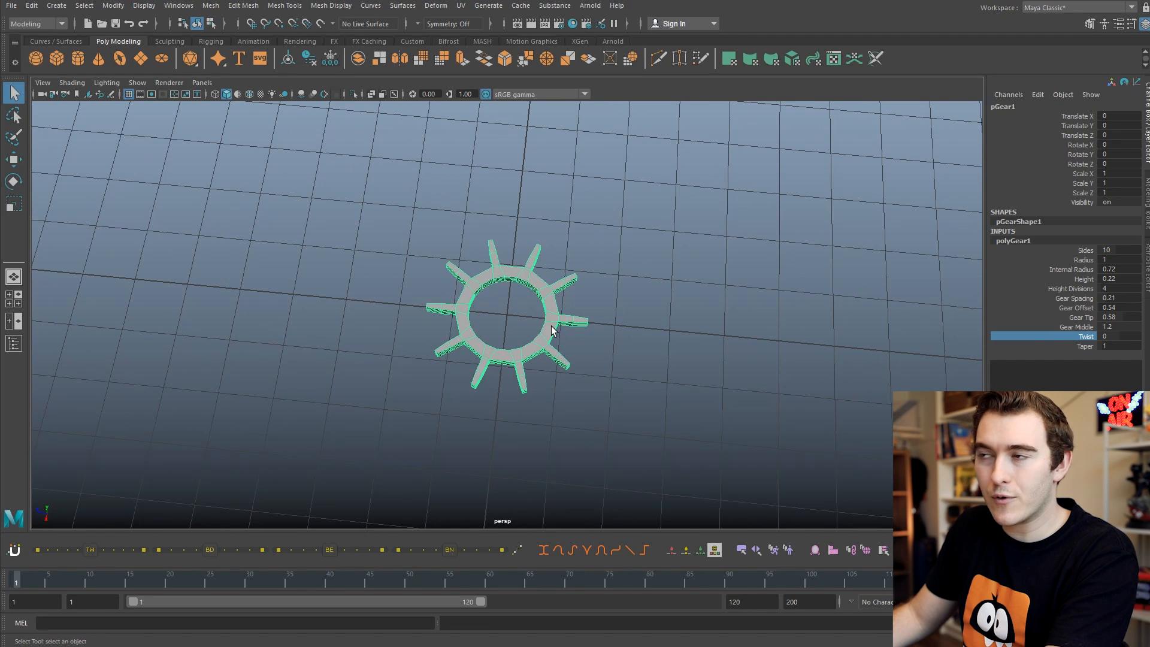
Step: Create a polygon helix, move it about 3.9 units along Z away from the gear, and expand its creation inputs
right_click(190, 62)
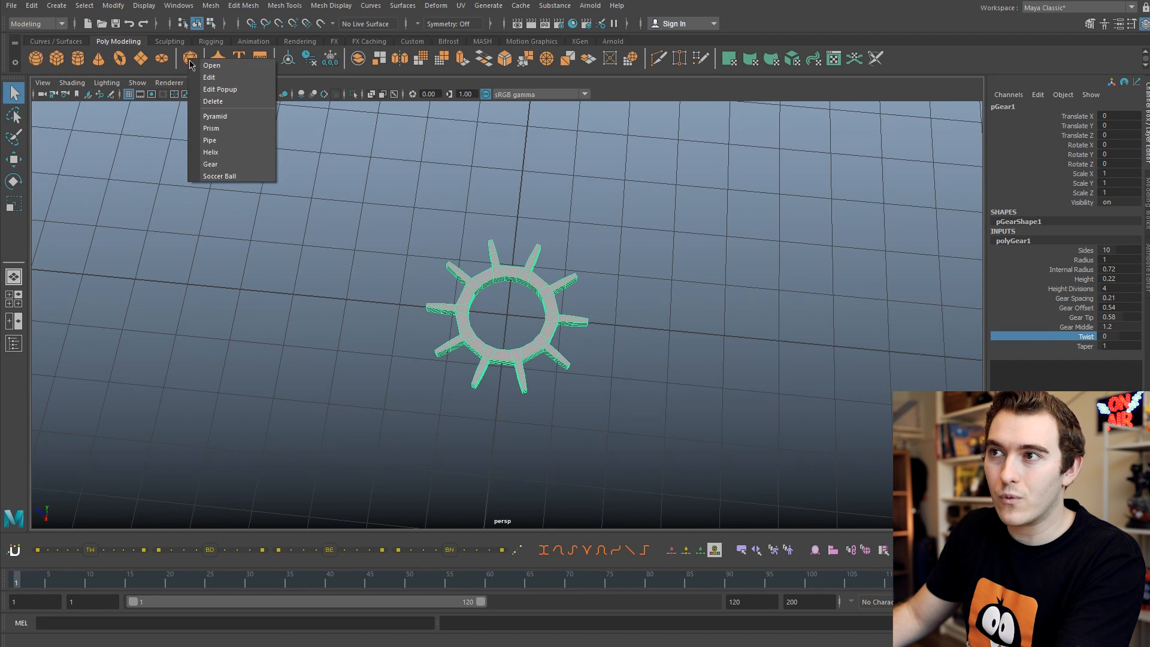
click(210, 152)
alt+drag(650, 278, 301, 326)
key(w)
click(1014, 241)
Step: Set the helix to 3.9 coils with a height of 8.2, a width of 4.9, and a radius of 0.35
click(1073, 250)
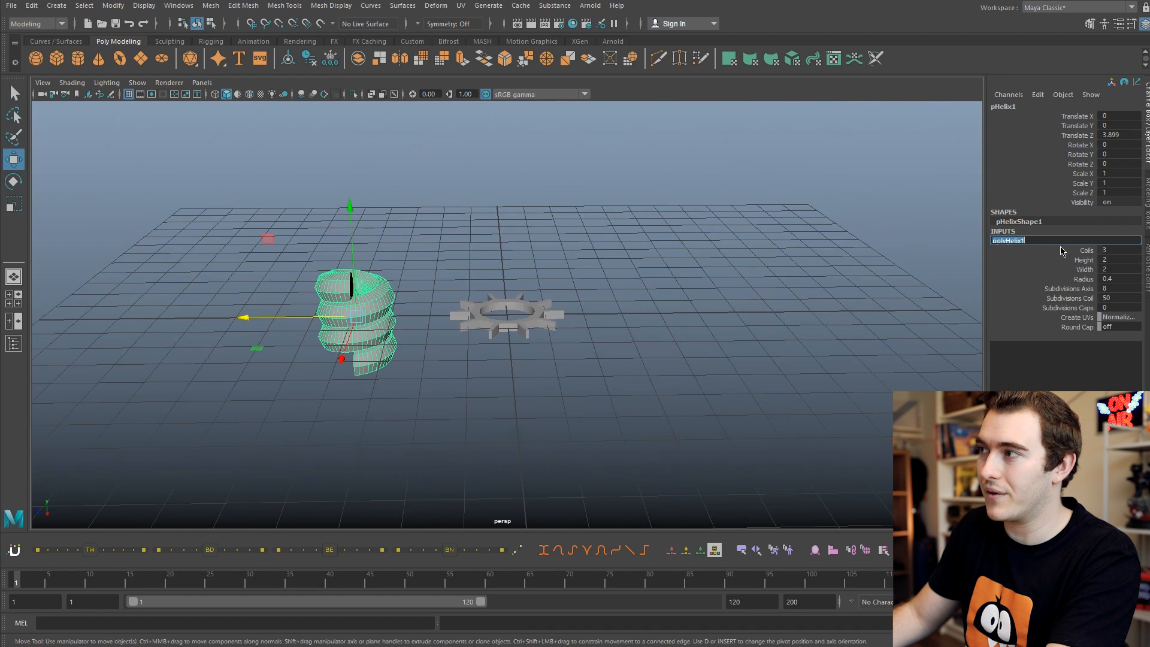
middle_drag(896, 264, 833, 259)
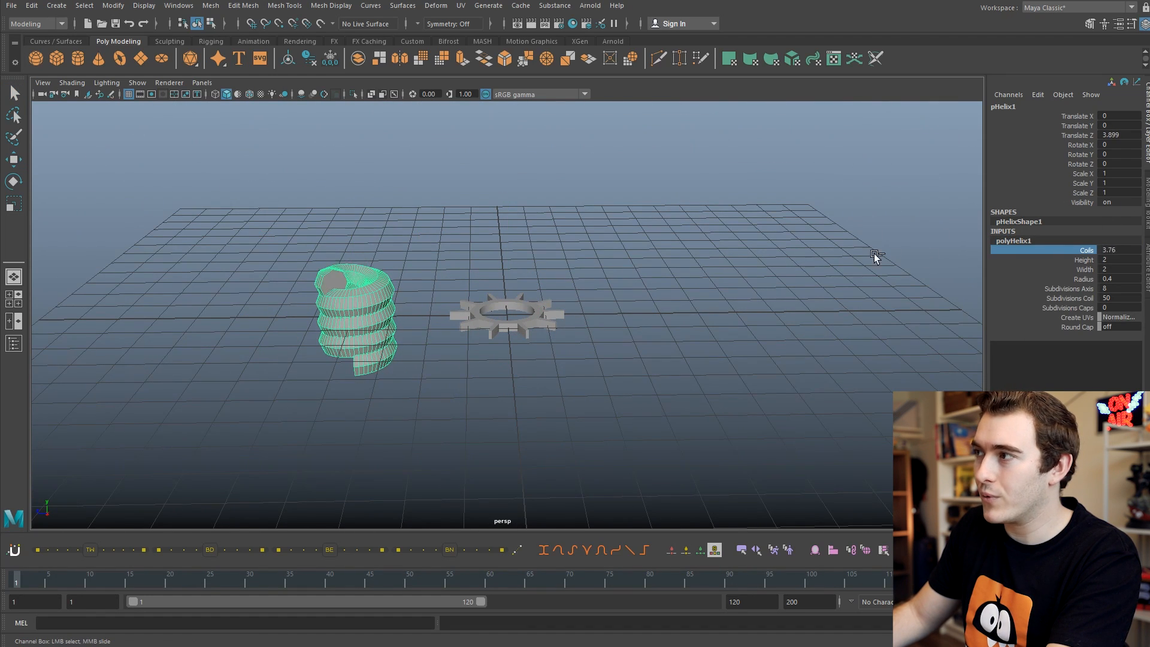
click(1072, 260)
middle_drag(668, 287, 717, 283)
click(1073, 269)
middle_drag(843, 280, 858, 275)
Step: Turn on the helix's round cap, increase its cap subdivisions, and deselect the helix
click(1072, 327)
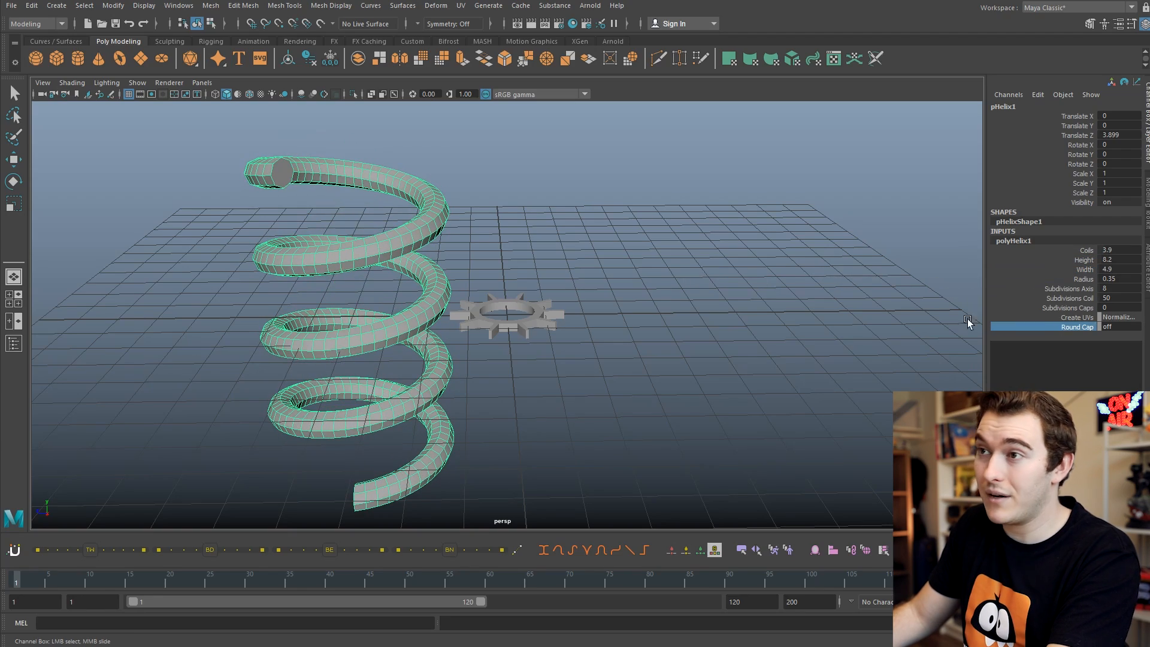
middle_drag(635, 299, 674, 294)
click(1071, 307)
middle_drag(585, 300, 497, 268)
alt+drag(523, 264, 441, 243)
key(q)
click(531, 241)
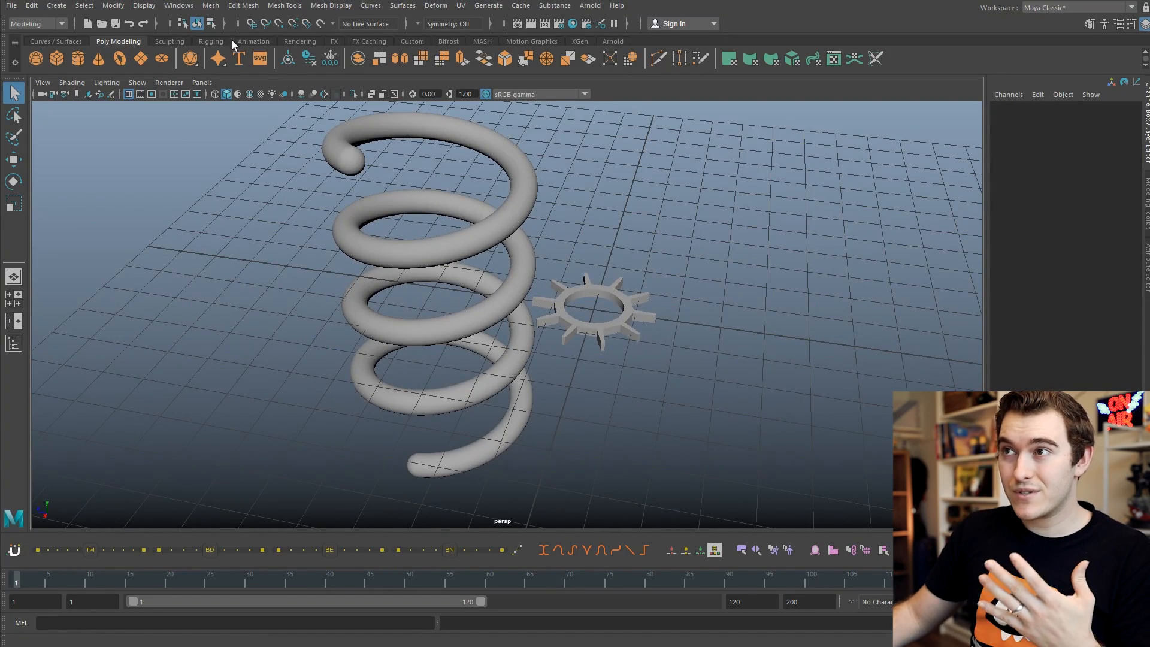
right_click(218, 60)
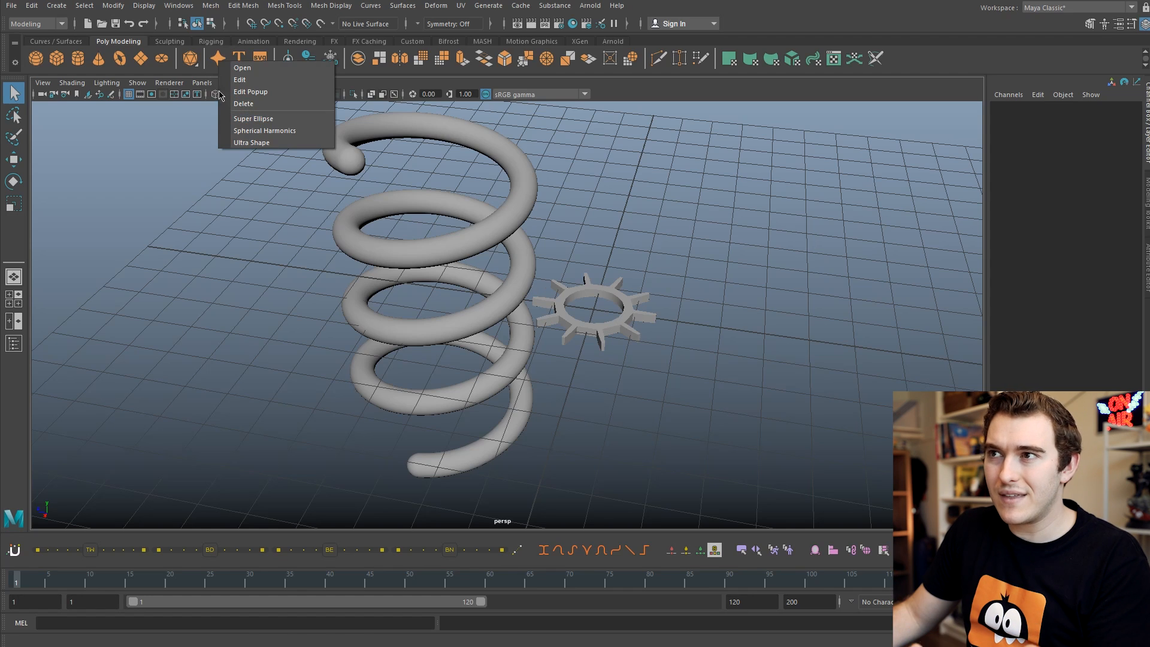
right_click(193, 67)
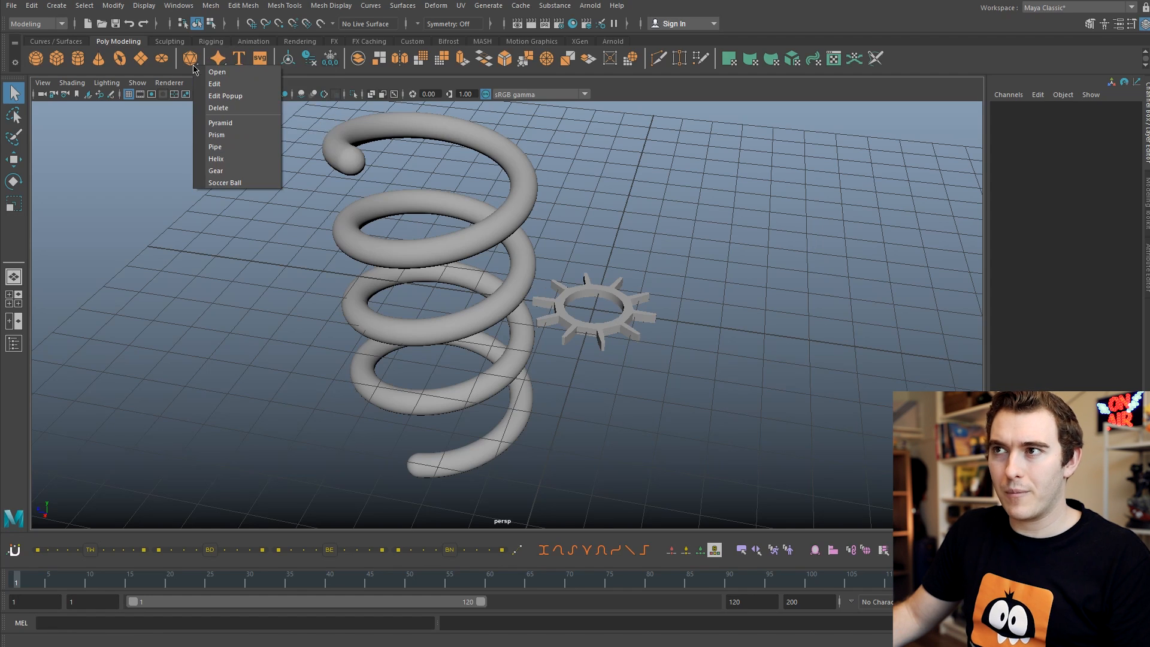
click(343, 76)
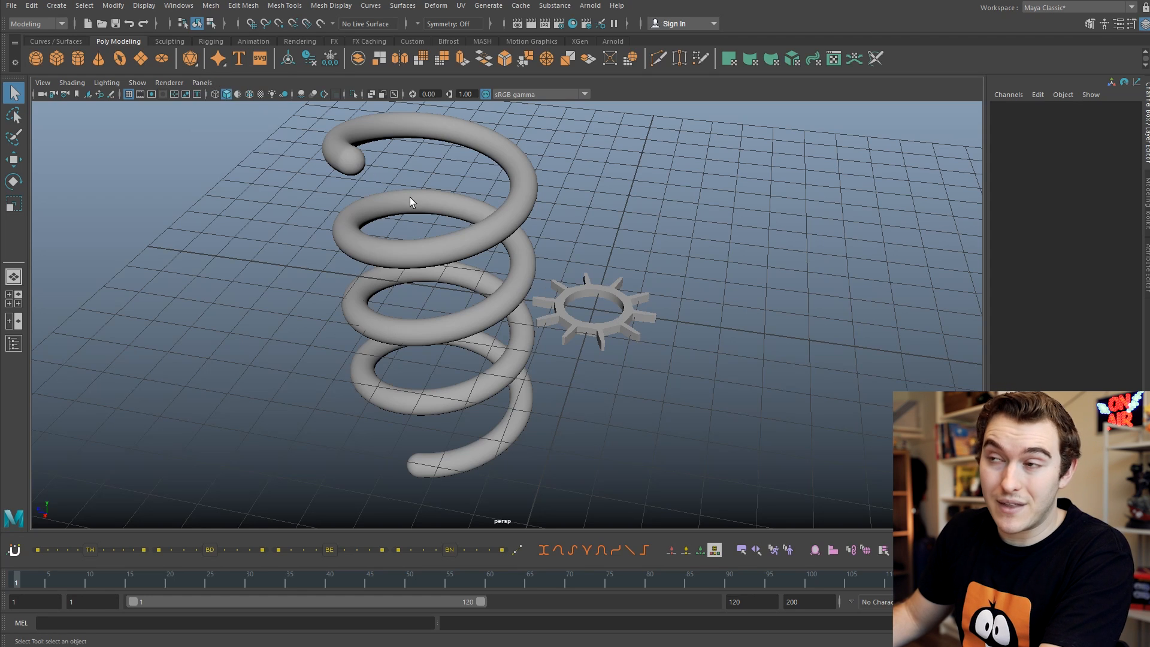
Step: Select the helix and assign it a new Arnold aiStandardSurface material
click(486, 216)
right_click(494, 223)
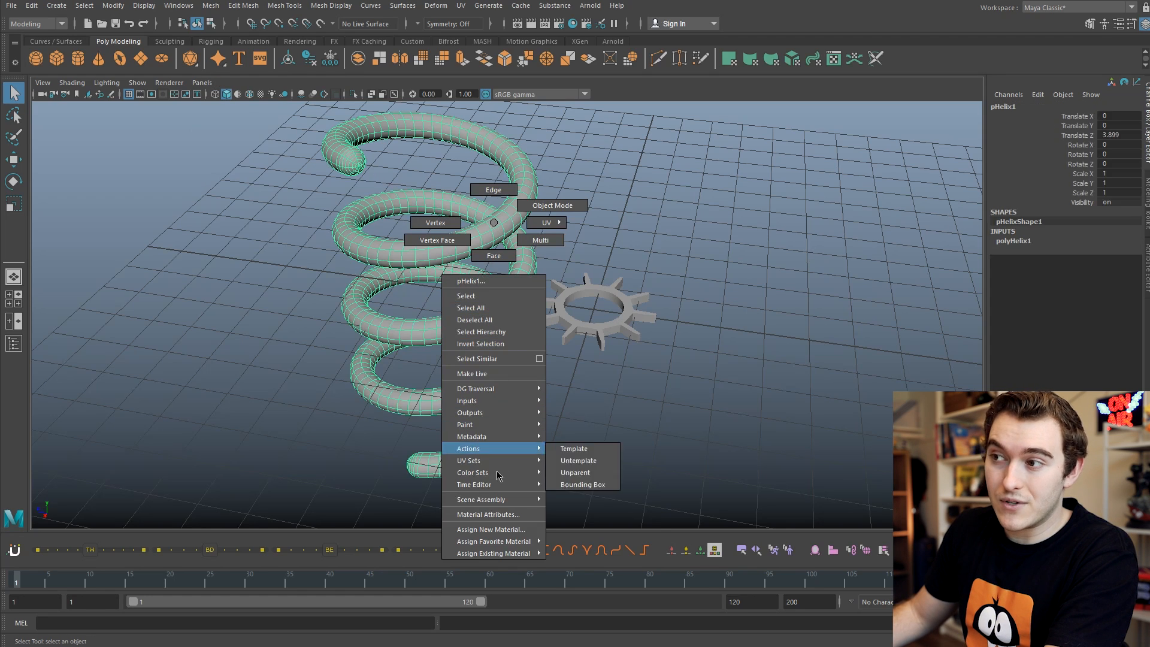
click(491, 529)
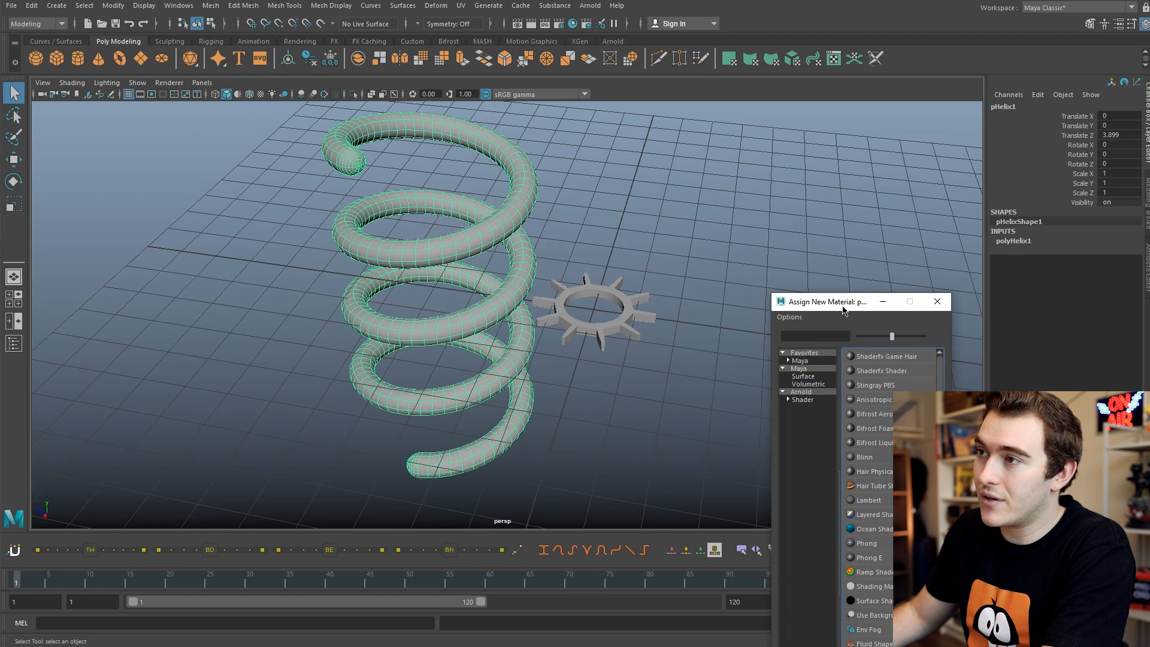
drag(843, 311, 766, 145)
click(739, 234)
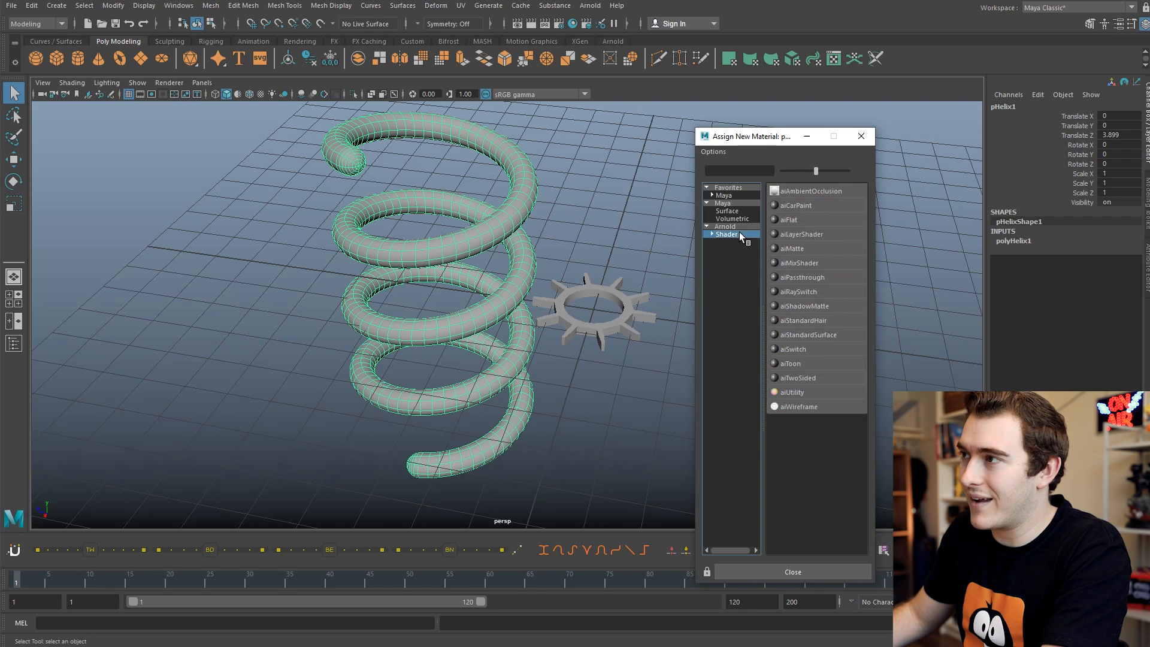
click(838, 334)
Step: Rename the helix's aiStandardSurface material to swirly
alt+drag(583, 285, 611, 276)
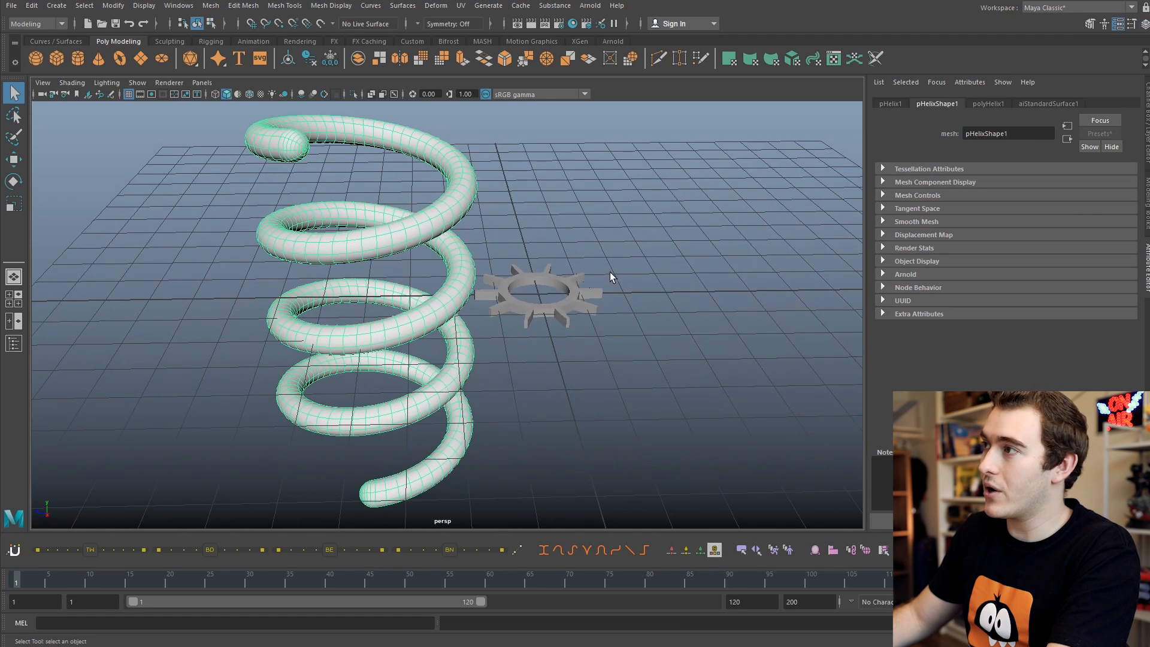
click(1042, 103)
drag(1032, 136, 912, 142)
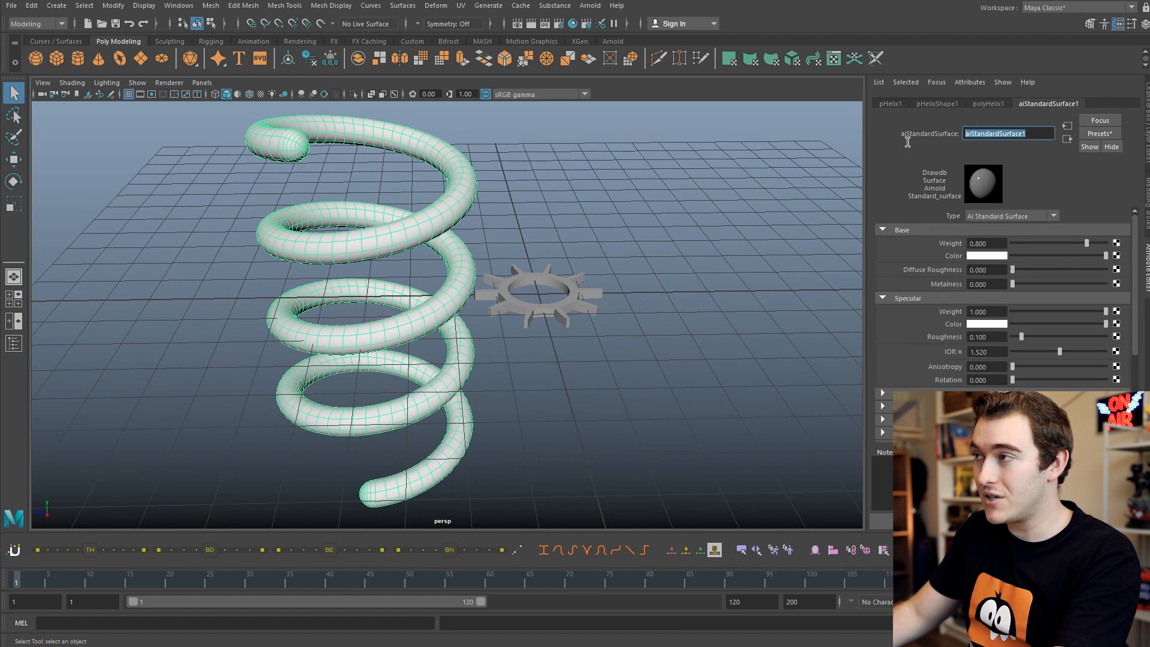
text(swirly)
key(Return)
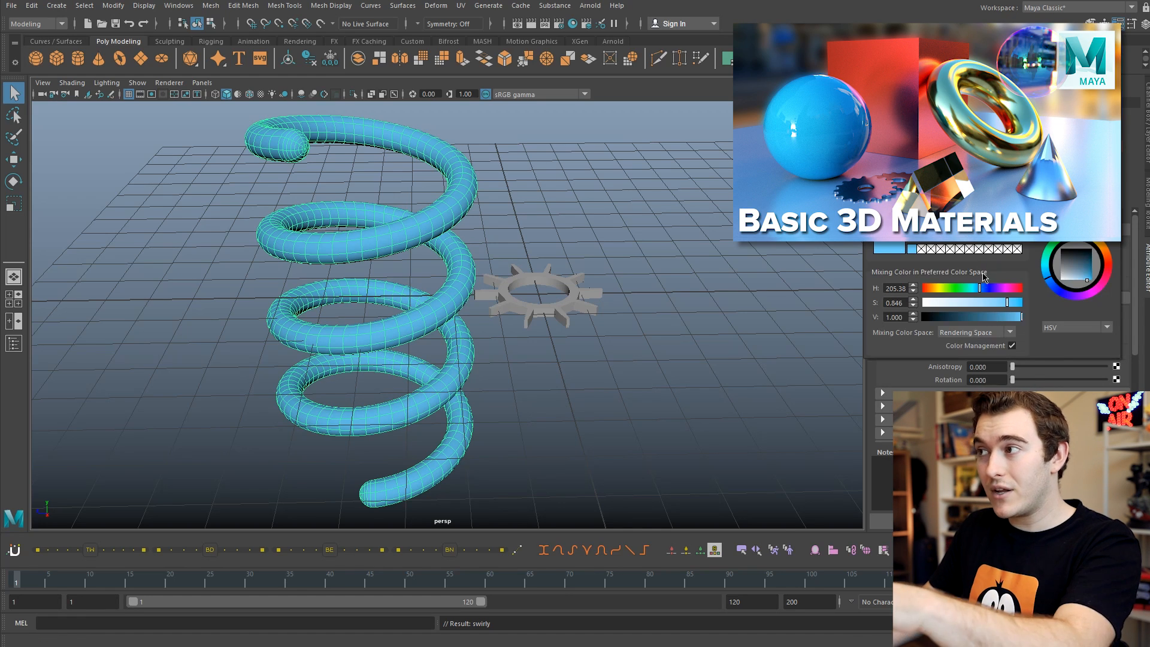
Step: Change the swirly material's base color to red and set its specular weight to 0.558 and roughness to 0.097
click(927, 292)
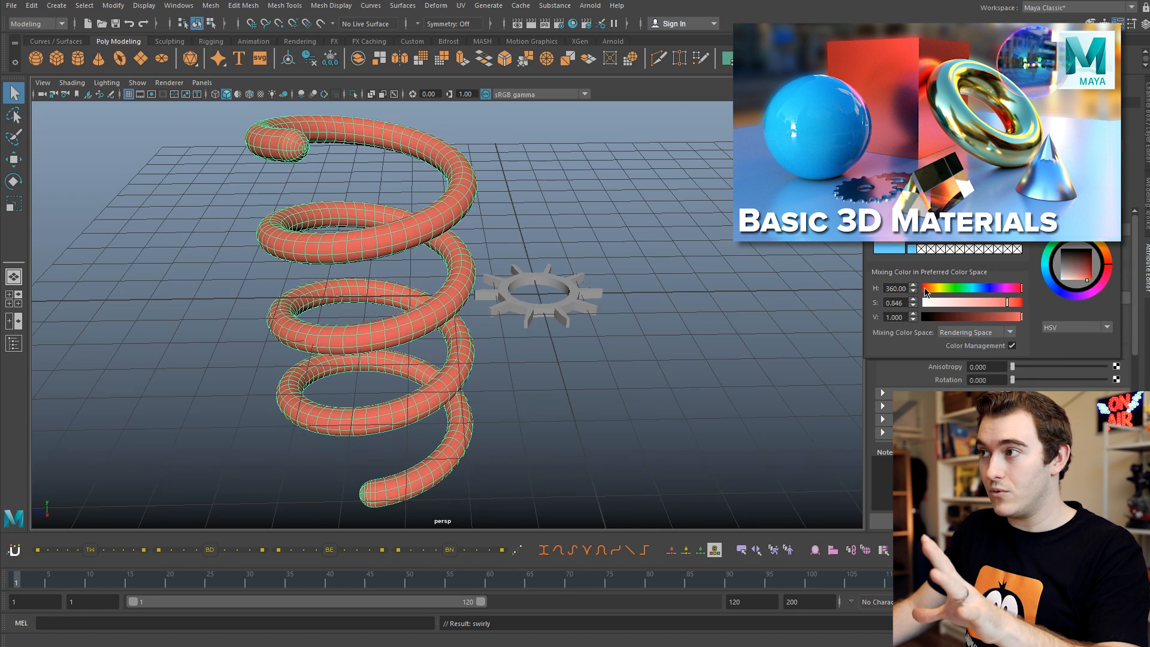
drag(1007, 302, 1064, 310)
click(1021, 336)
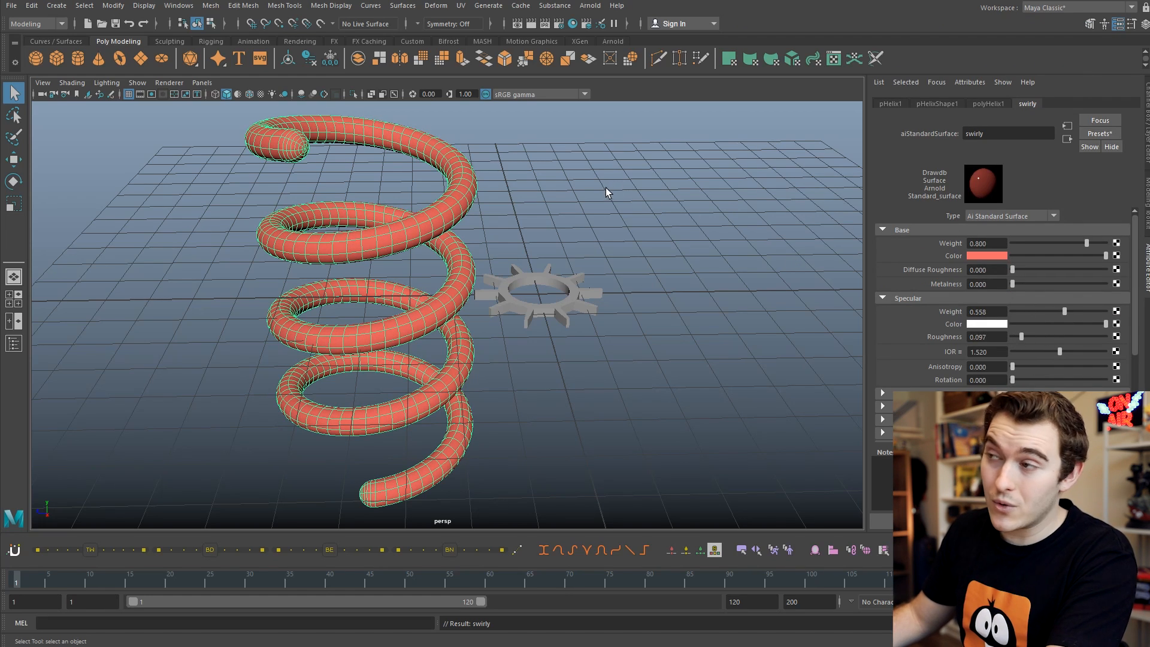
Step: Apply the Balloon preset to the swirly material
click(1112, 136)
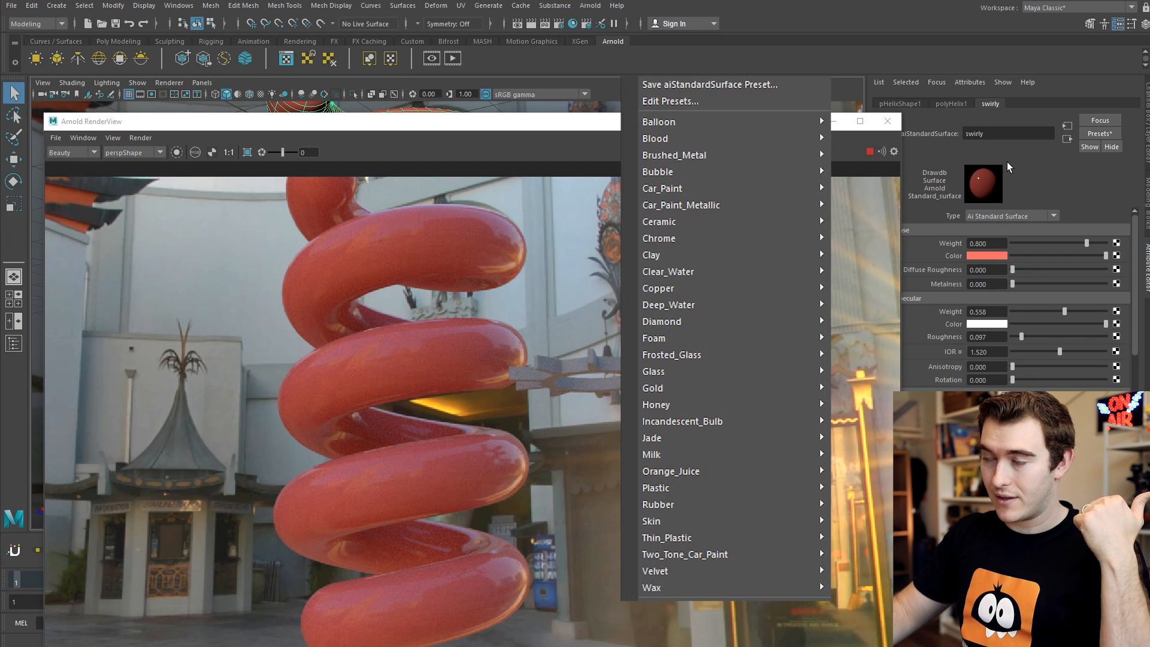
click(1101, 134)
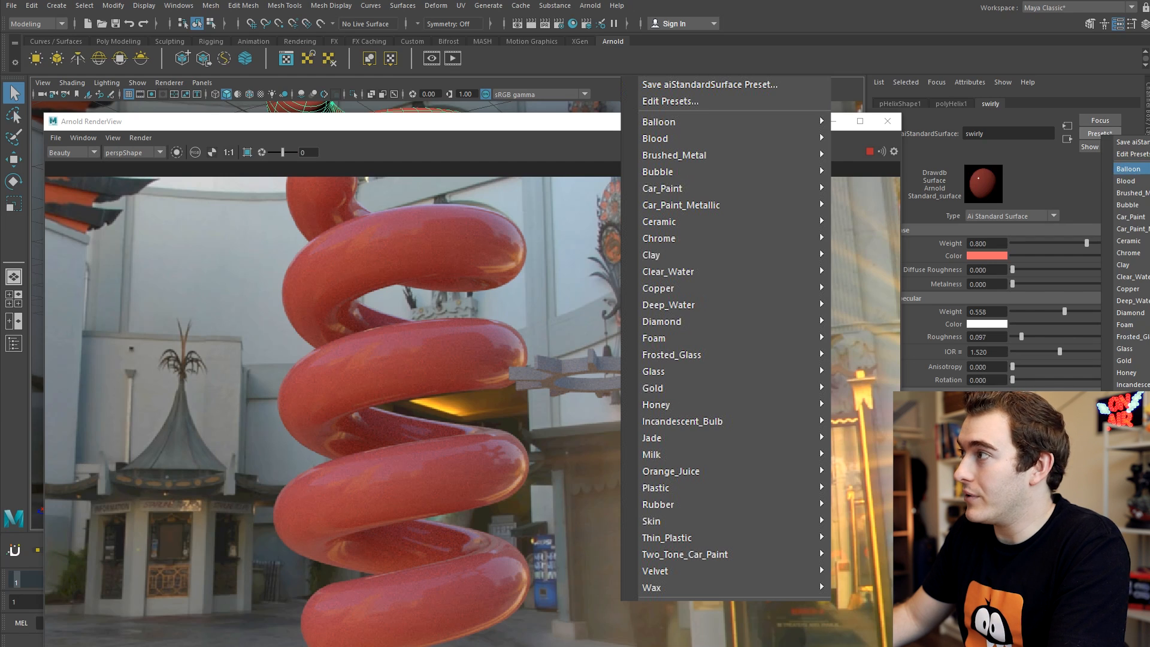
click(1128, 169)
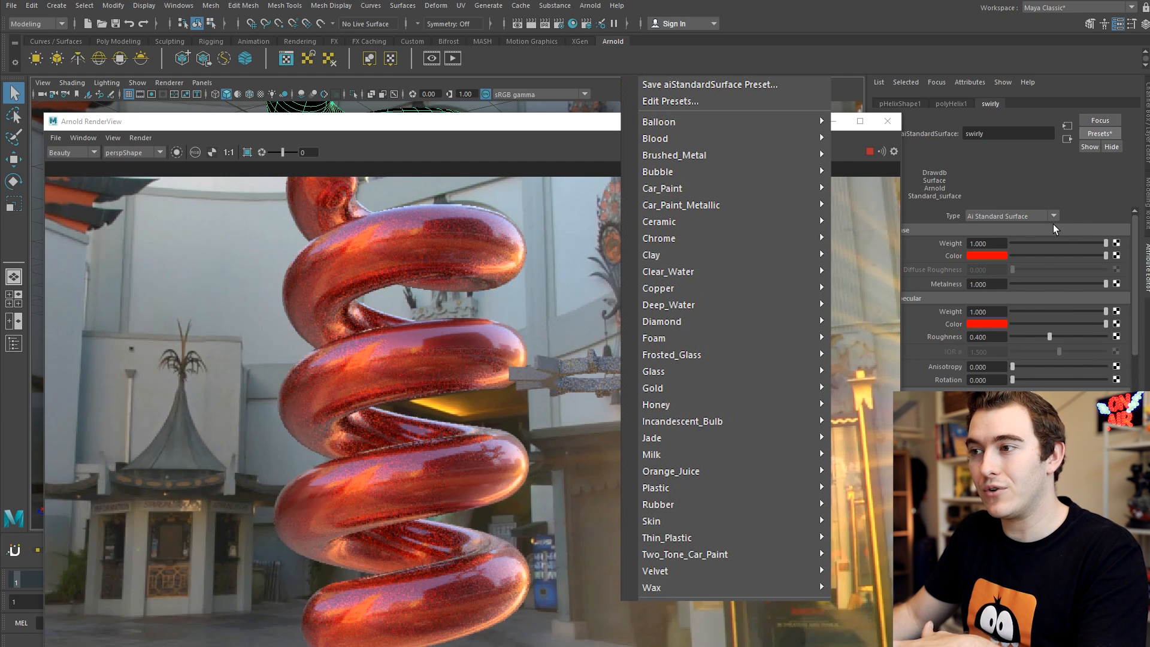
Step: Try the Brushed_Metal preset on the swirly material and replace it with the Frosted_Glass preset
click(1100, 134)
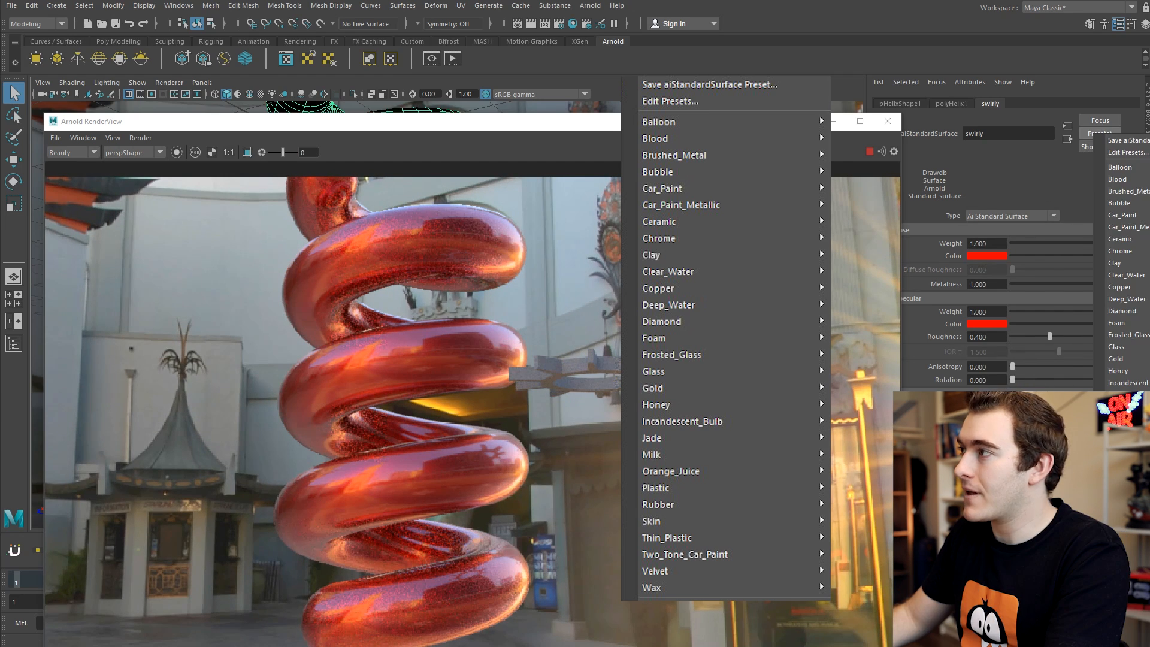
click(1128, 191)
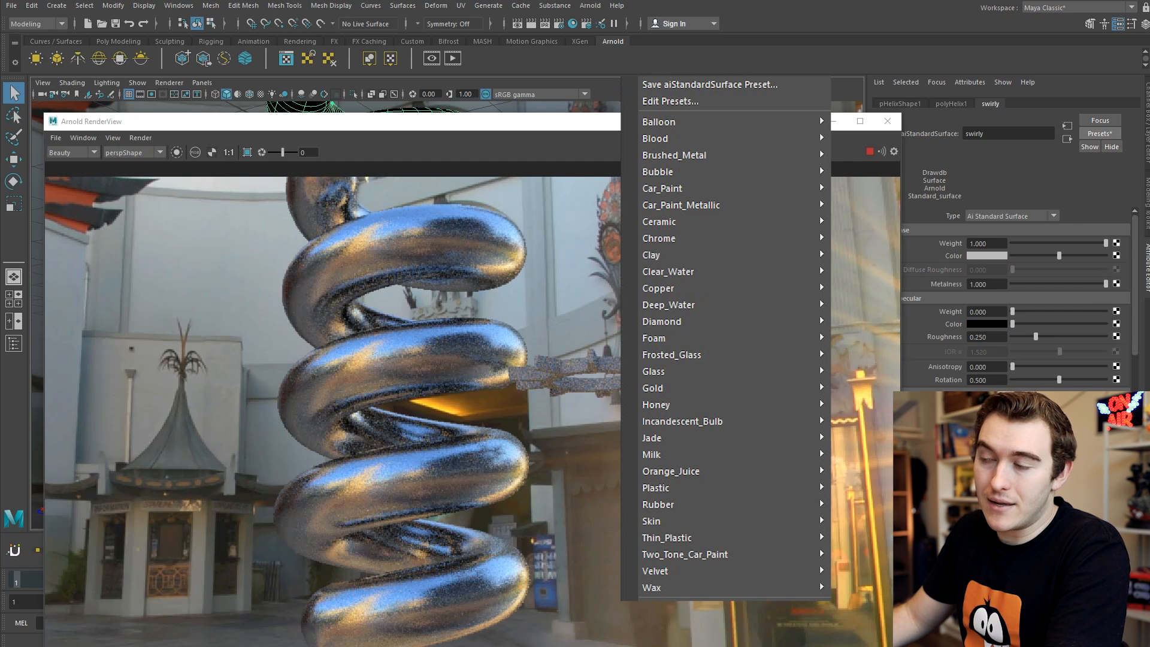
click(1098, 134)
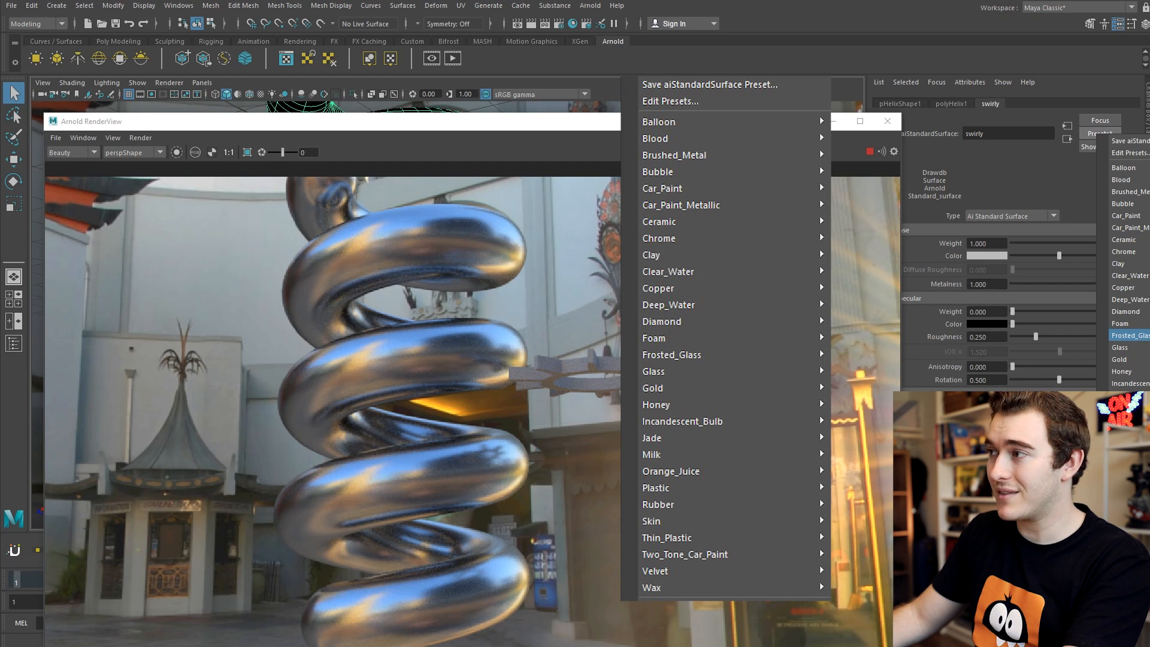
click(1121, 335)
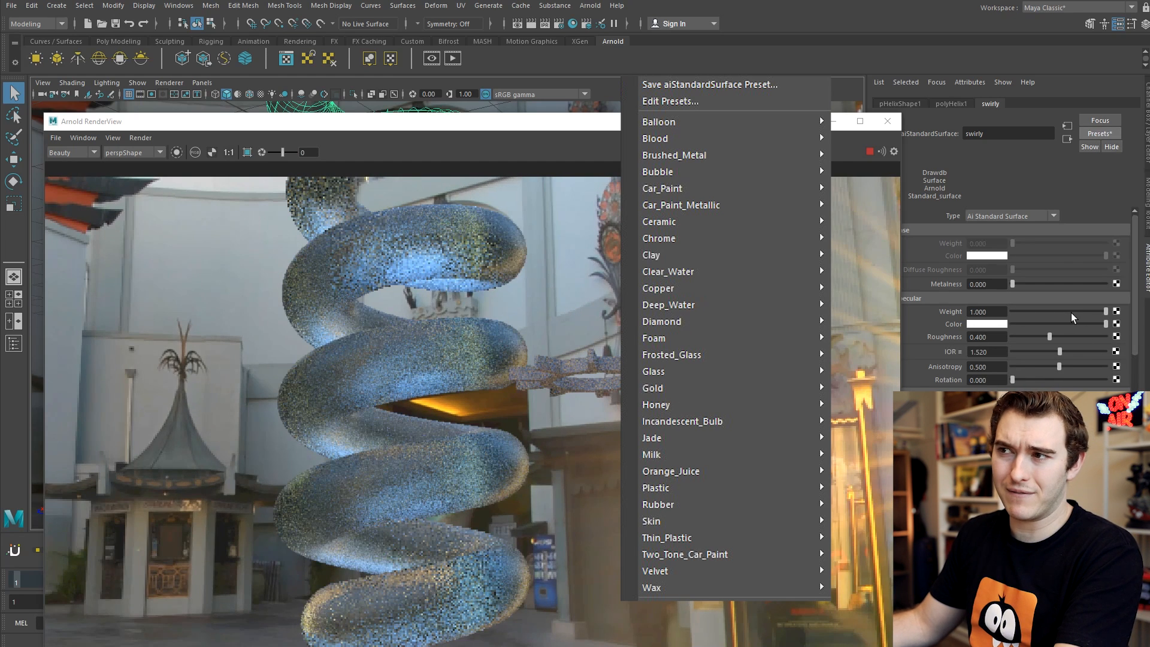